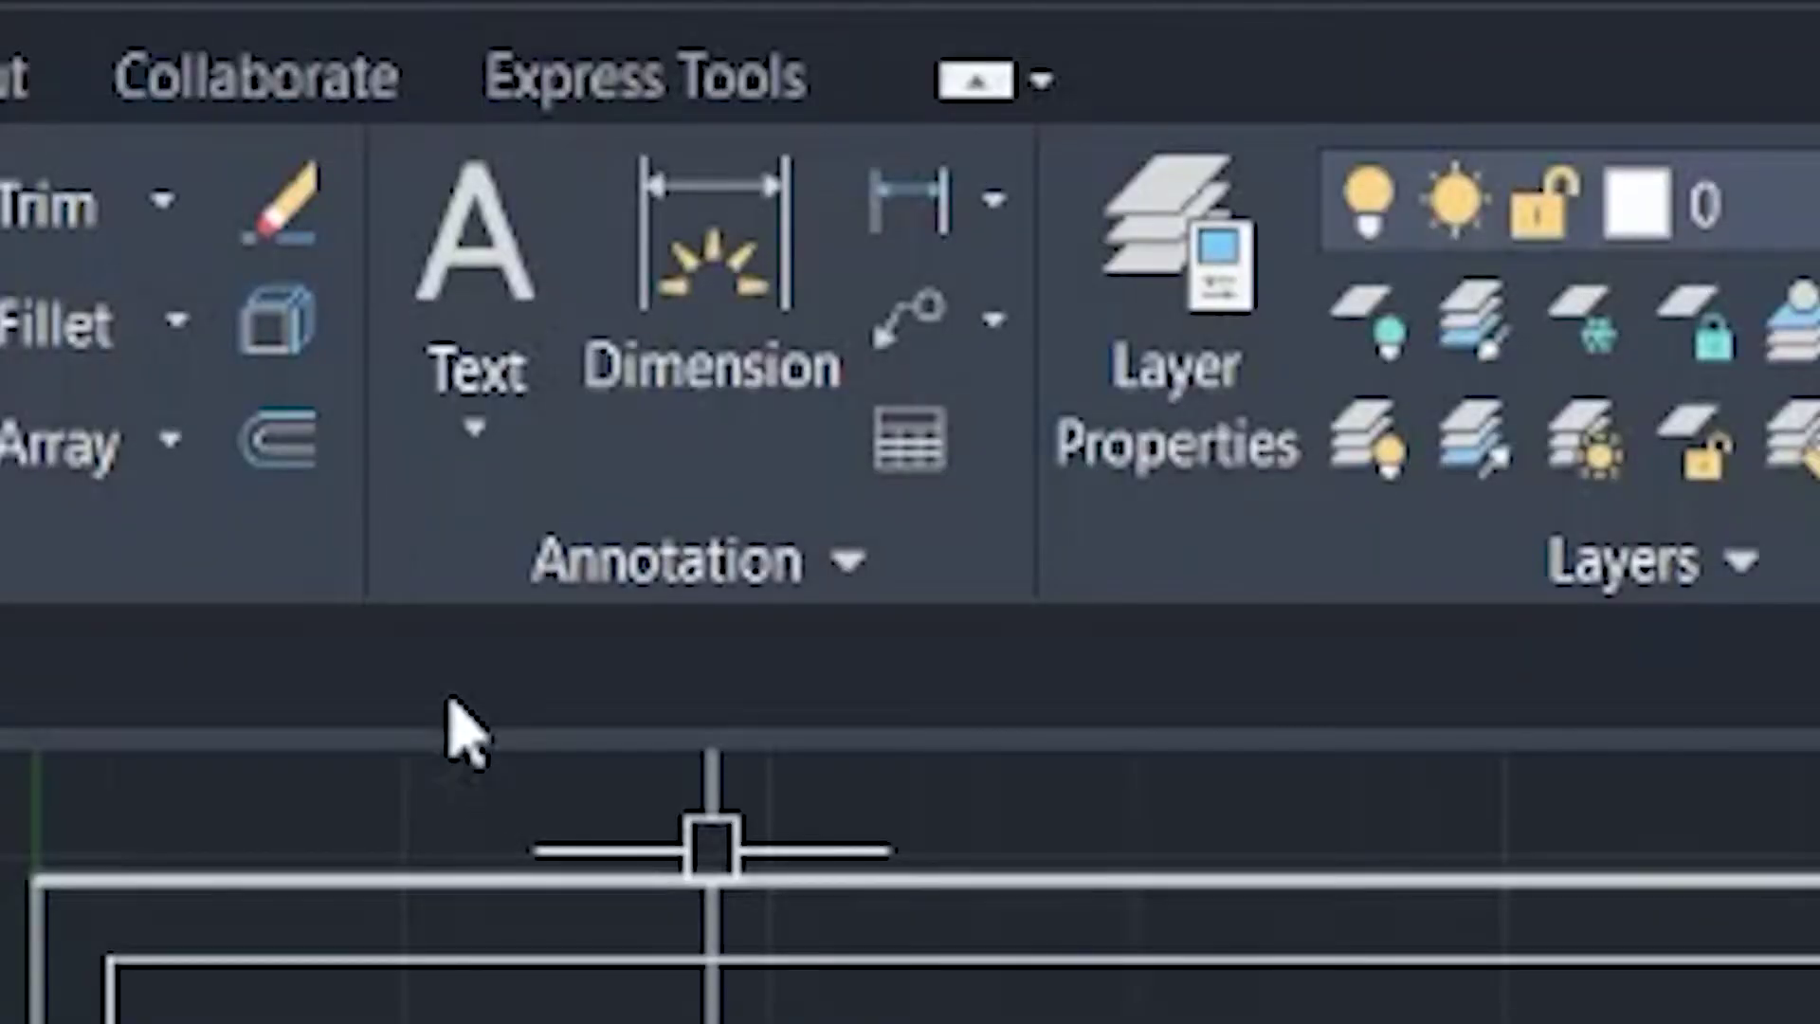
Expand the Text dropdown on the Home ribbon to show the text types
{"action": "left_click", "coordinate": [529, 462]}
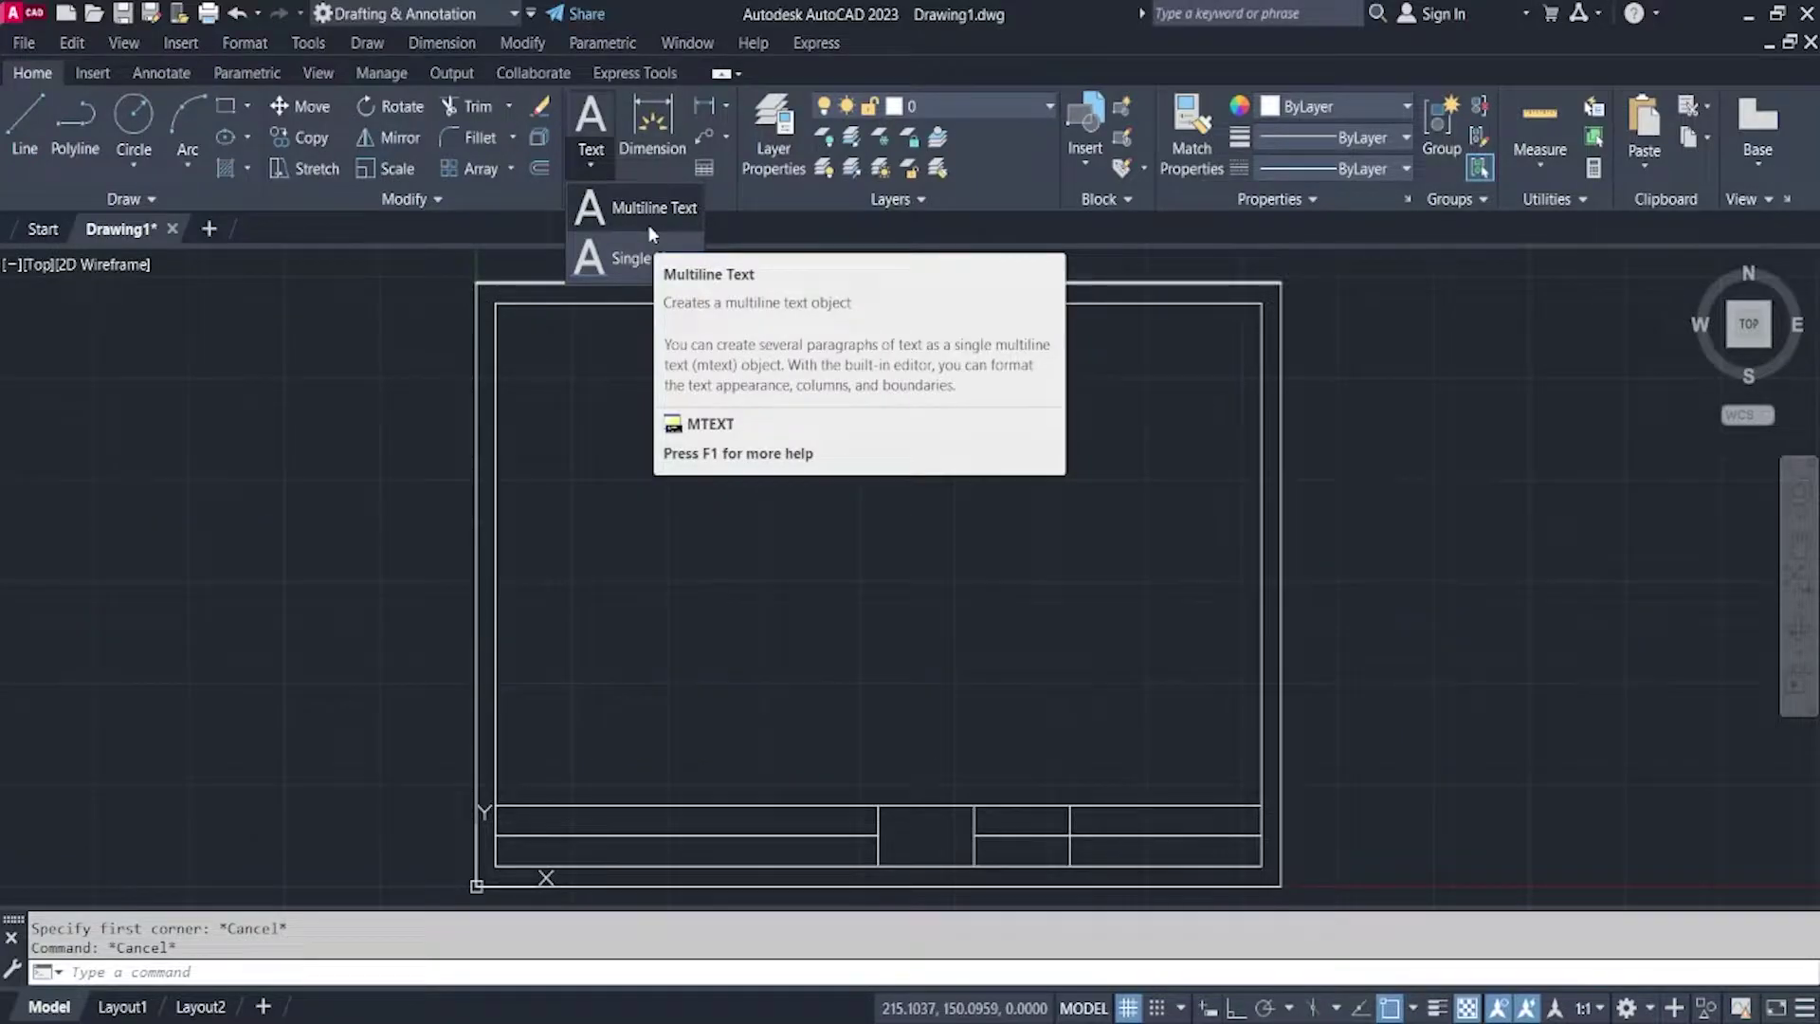
Start Multiline Text and draw its box from the upper-left area inside the border
{"action": "left_click", "coordinate": [649, 226]}
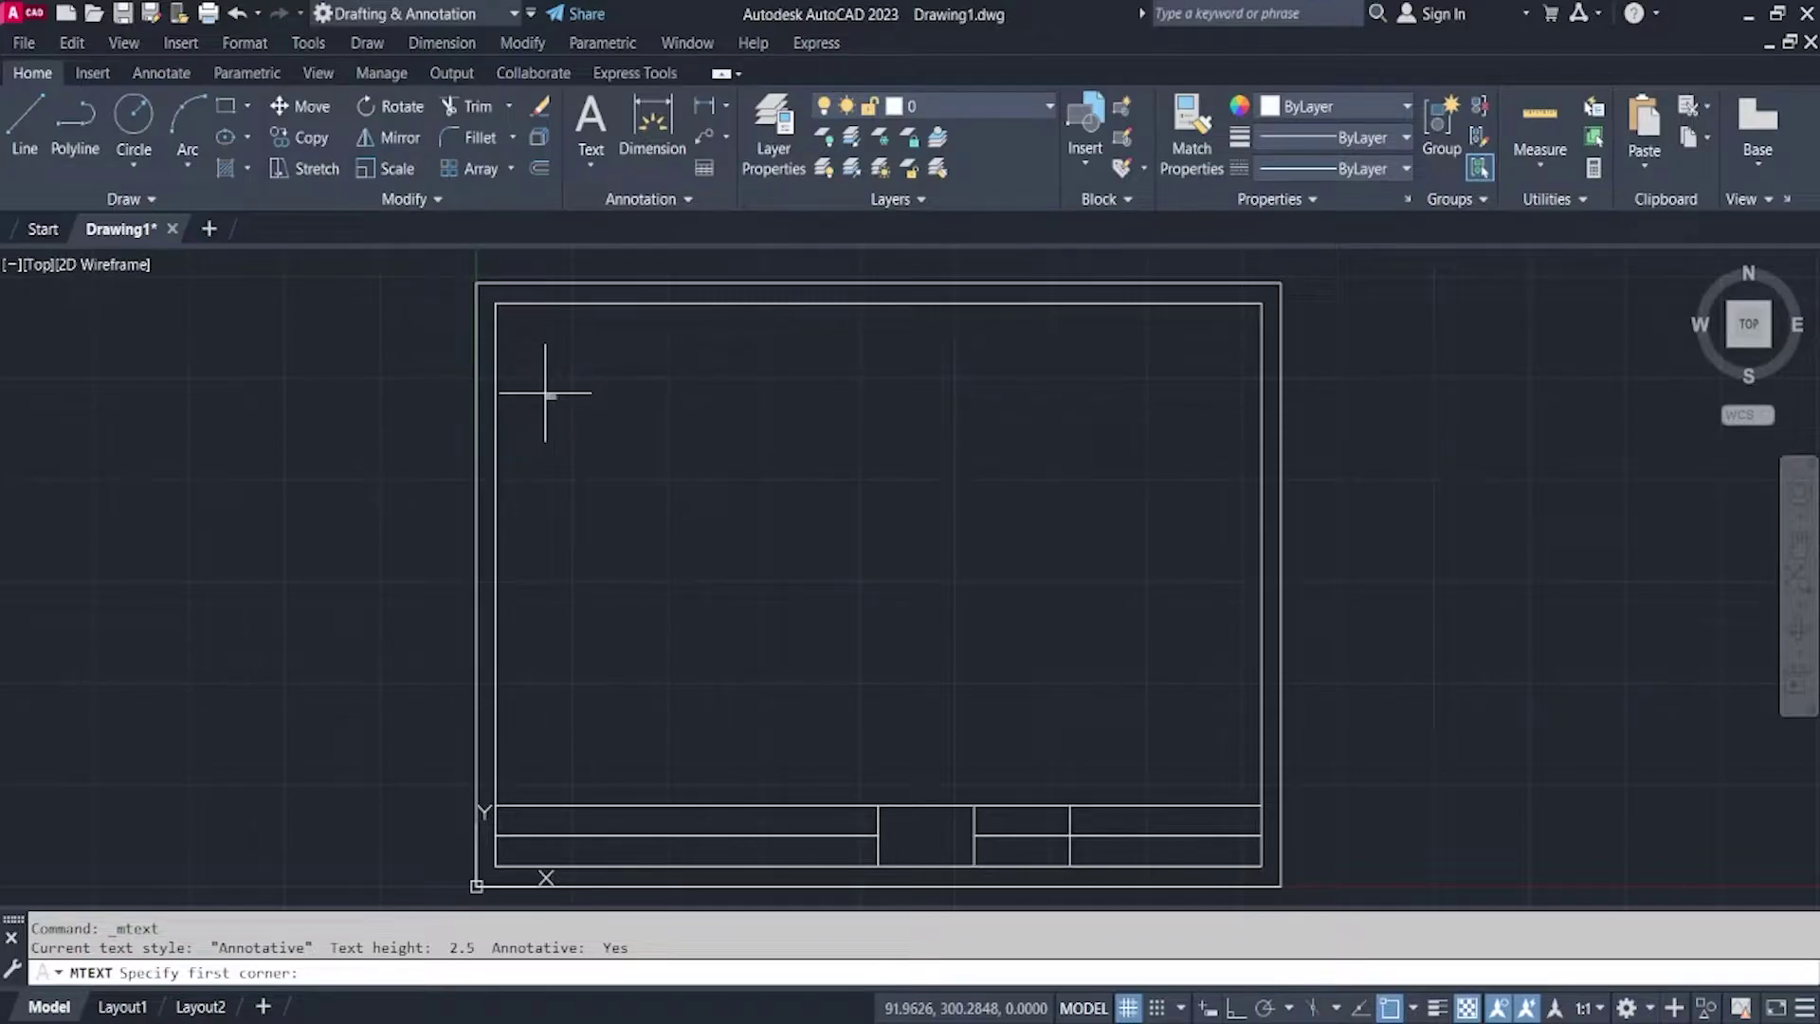
{"action": "left_click", "coordinate": [545, 393]}
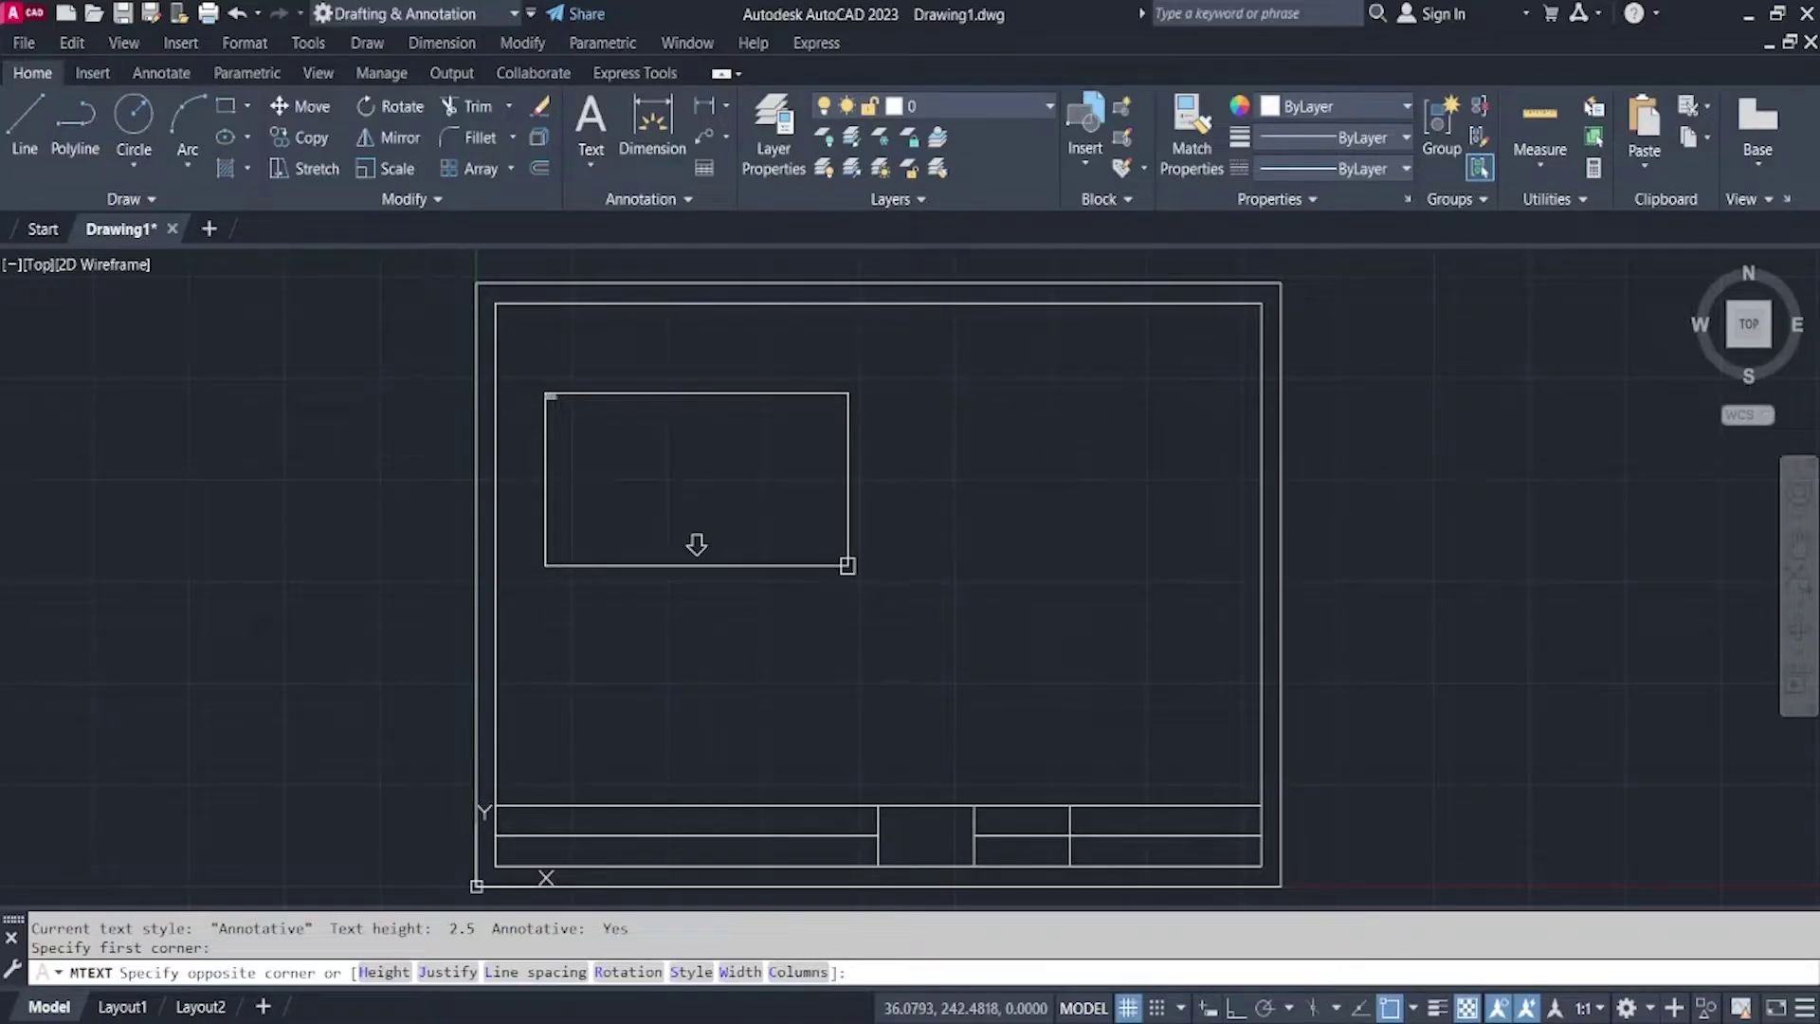
{"action": "left_click", "coordinate": [847, 566]}
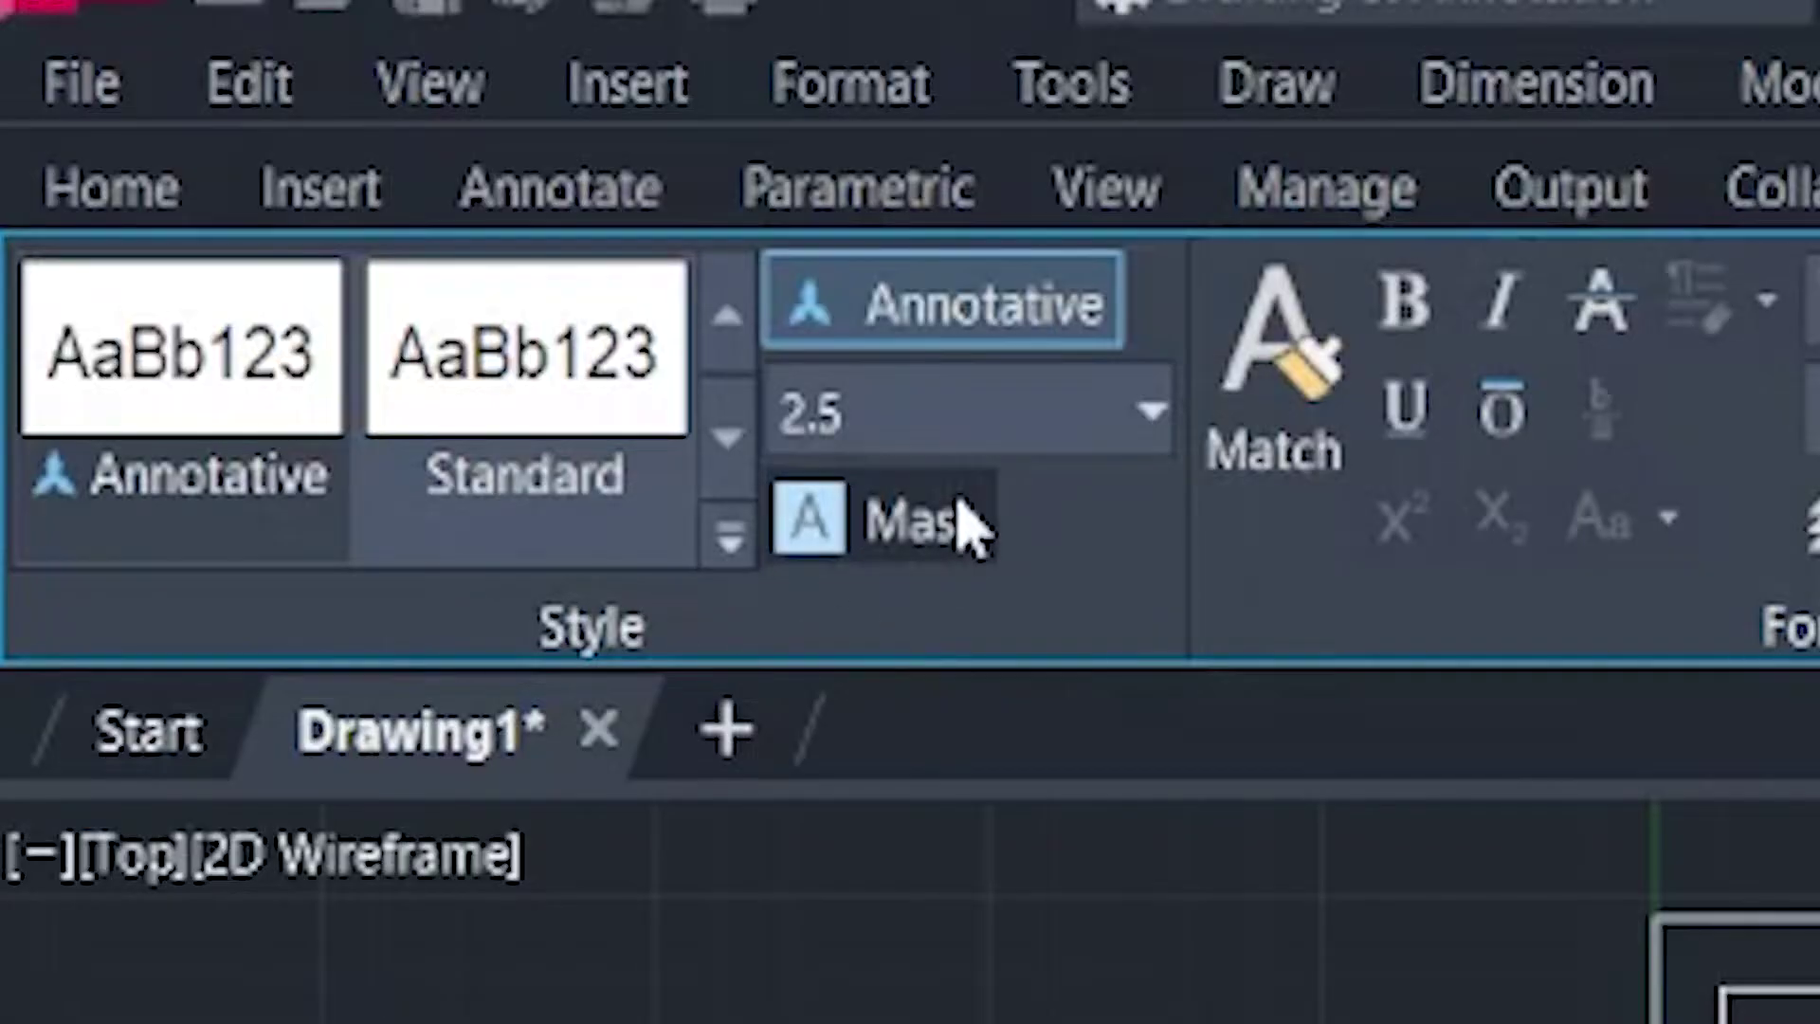
Set text height to 4 and type 'The quick brown fox jumps over the lazy dog.' three times
{"action": "left_click", "coordinate": [936, 413]}
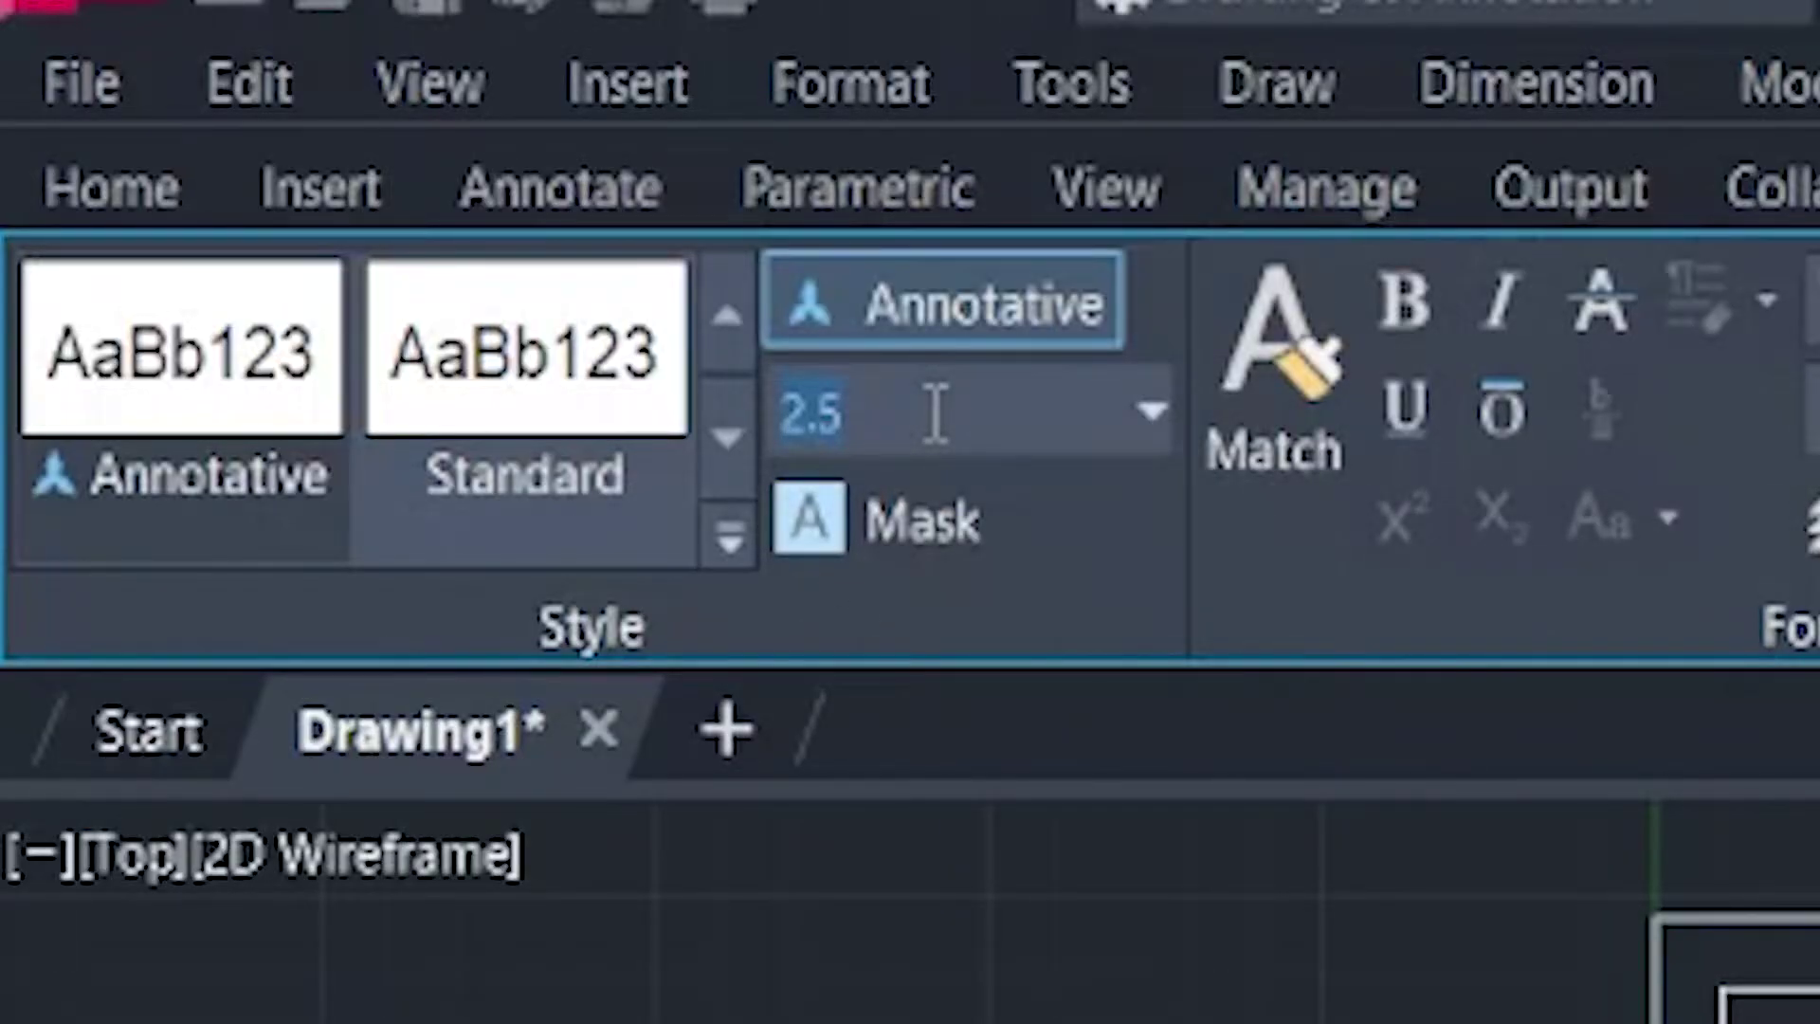
{"action": "type", "text": "4"}
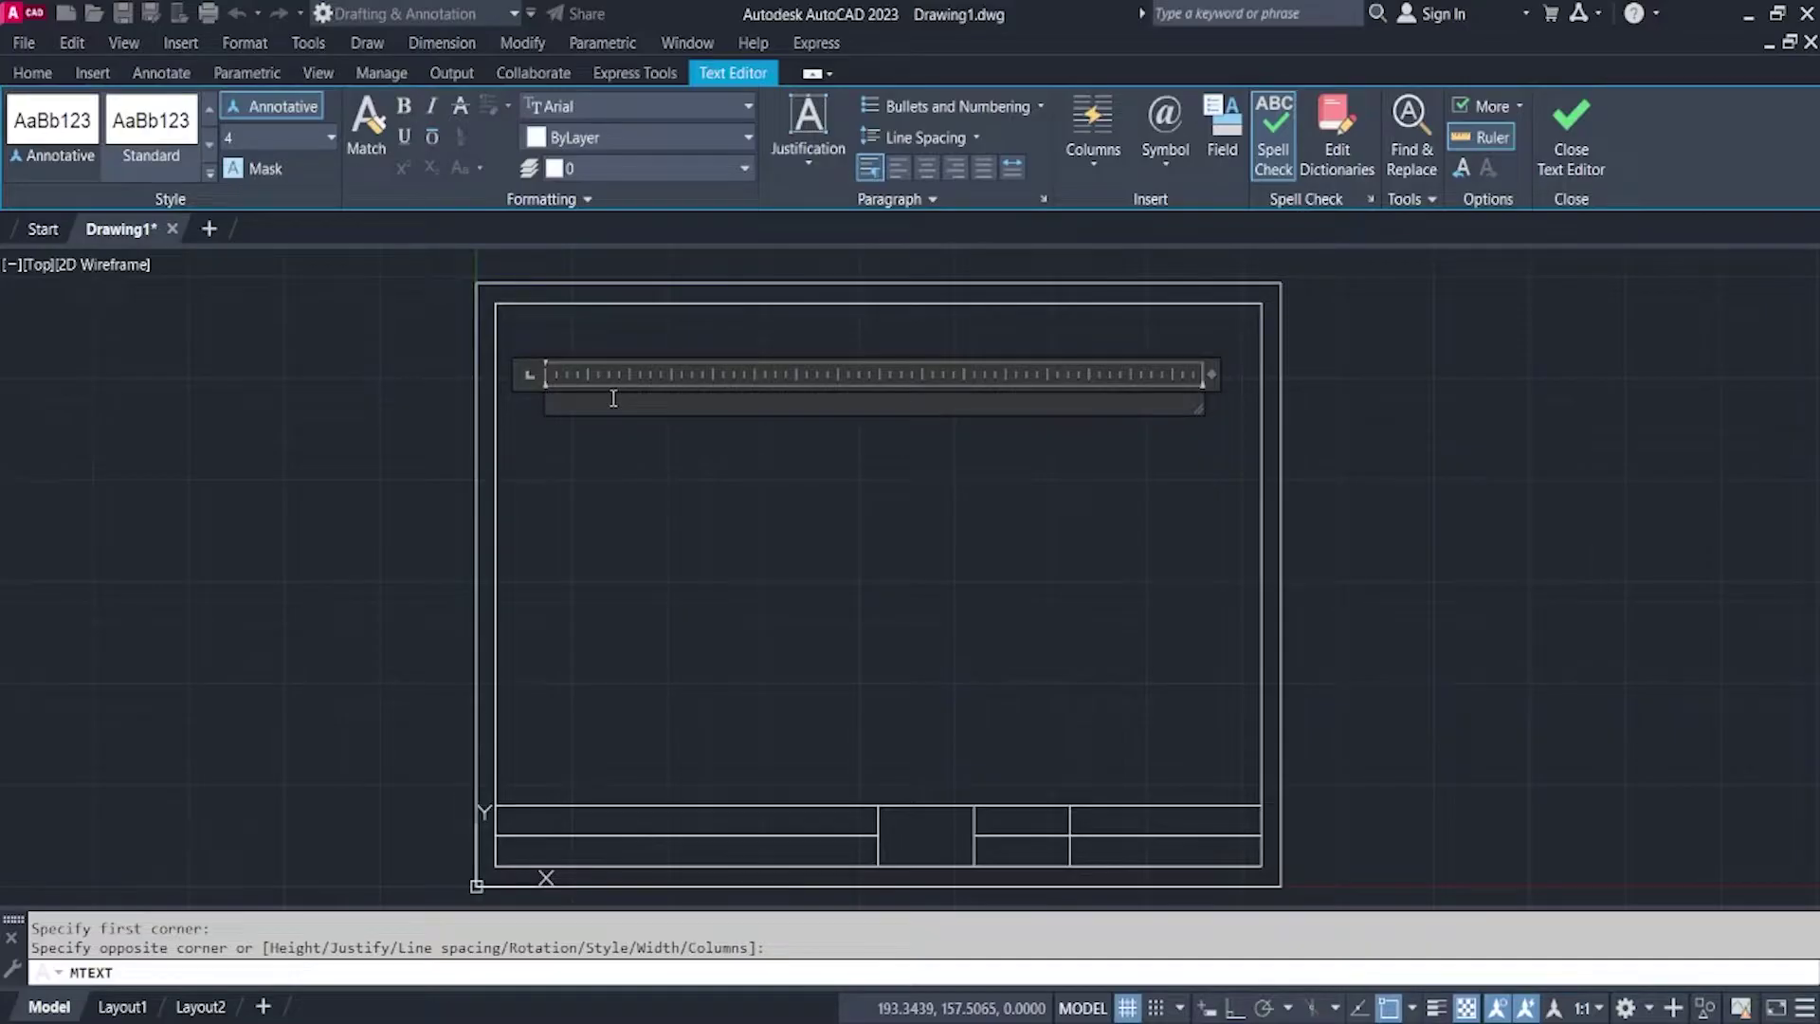
{"action": "type", "text": "Th"}
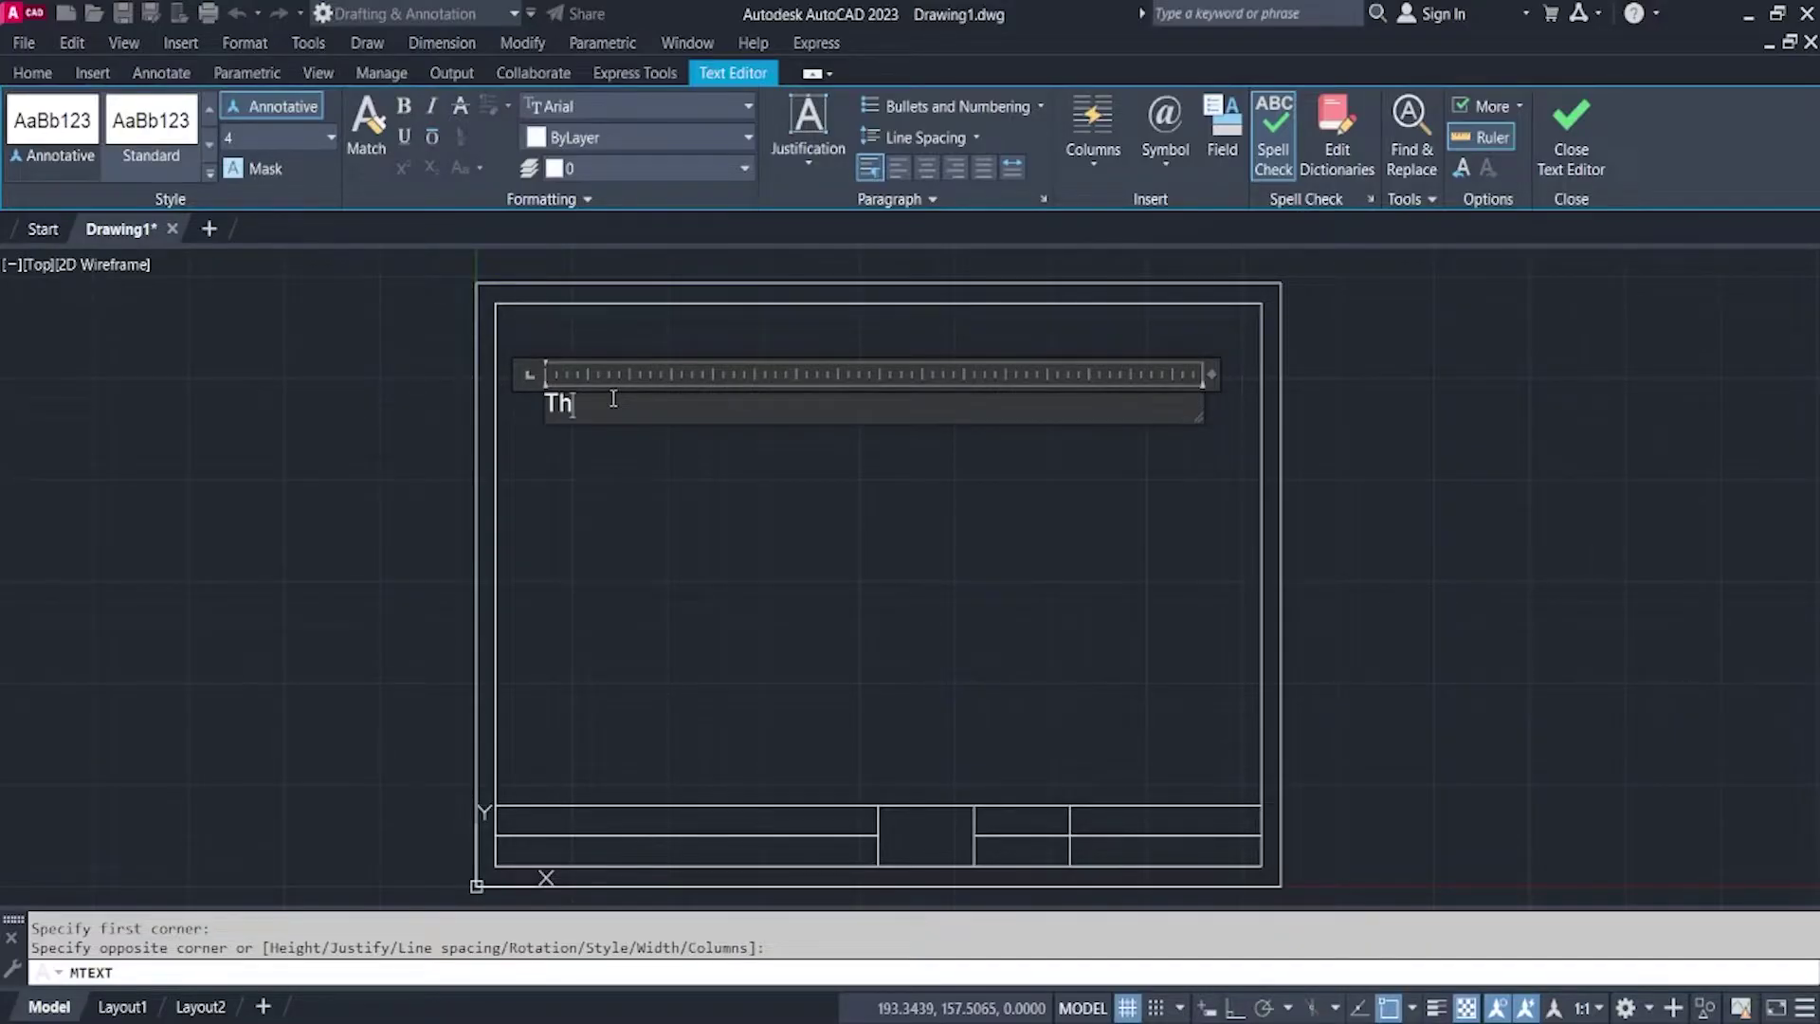
{"action": "type", "text": "e quick brown "}
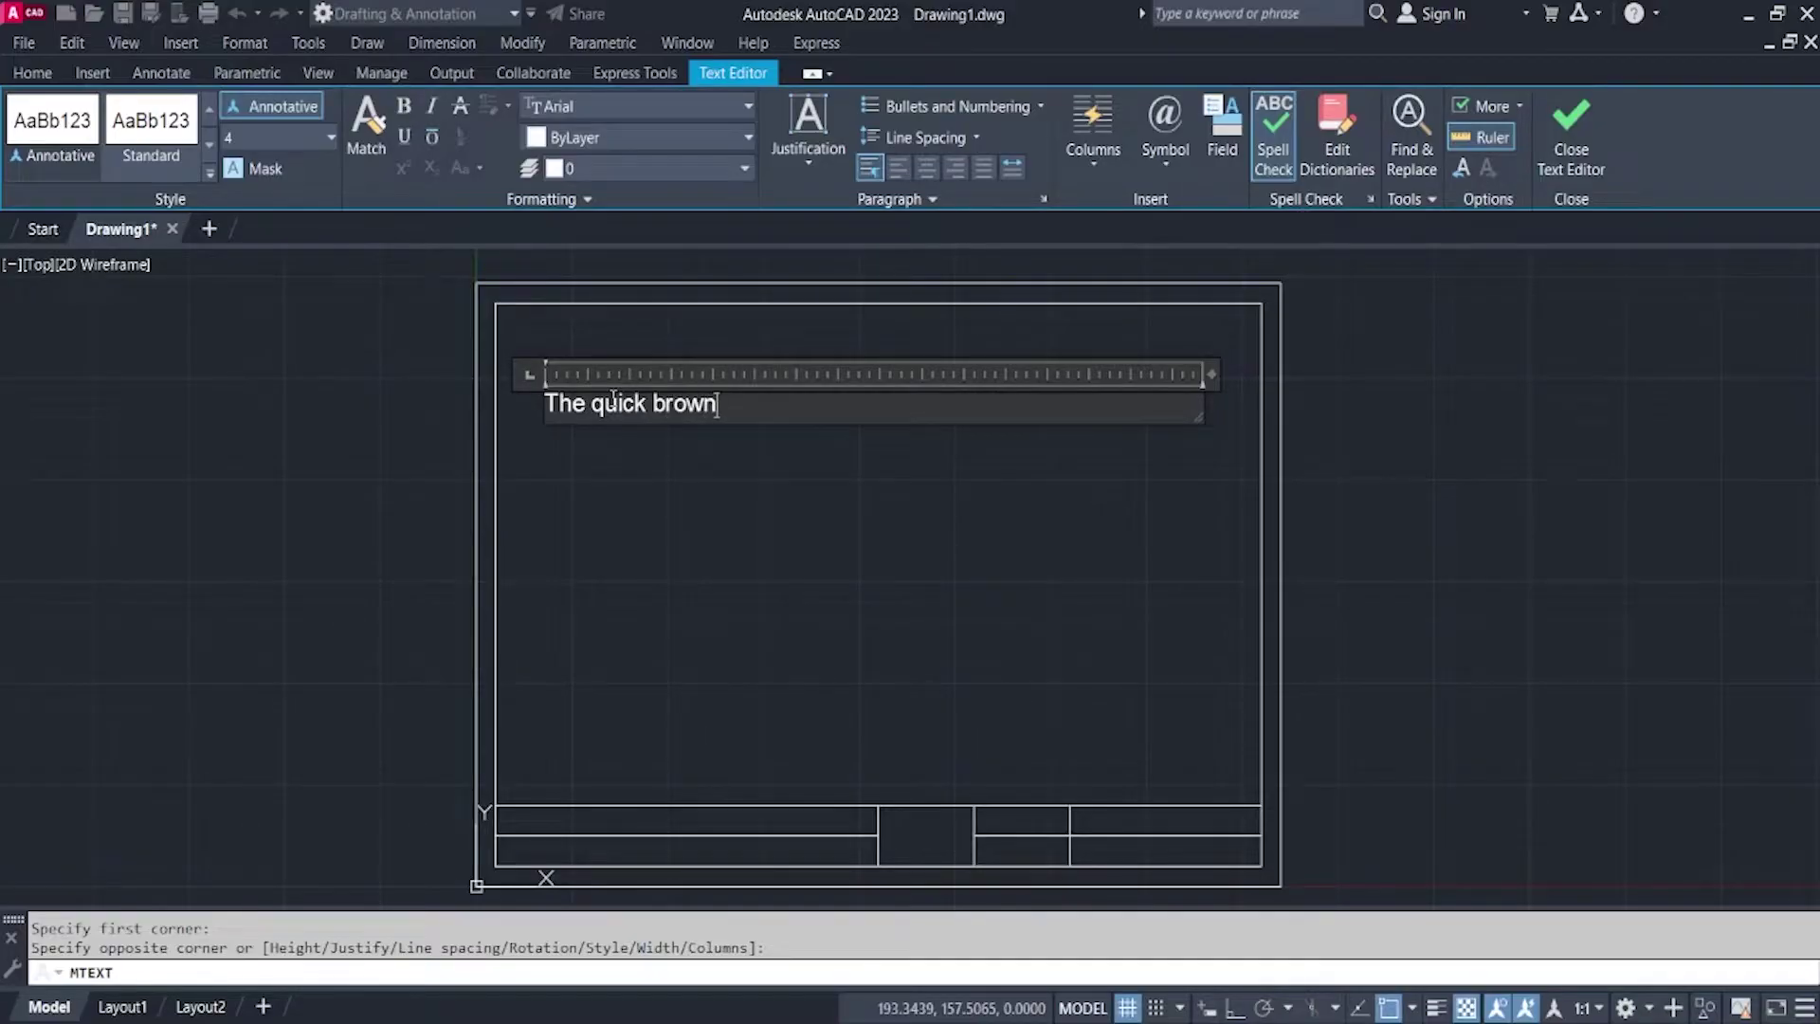
{"action": "type", "text": "fox jumps over"}
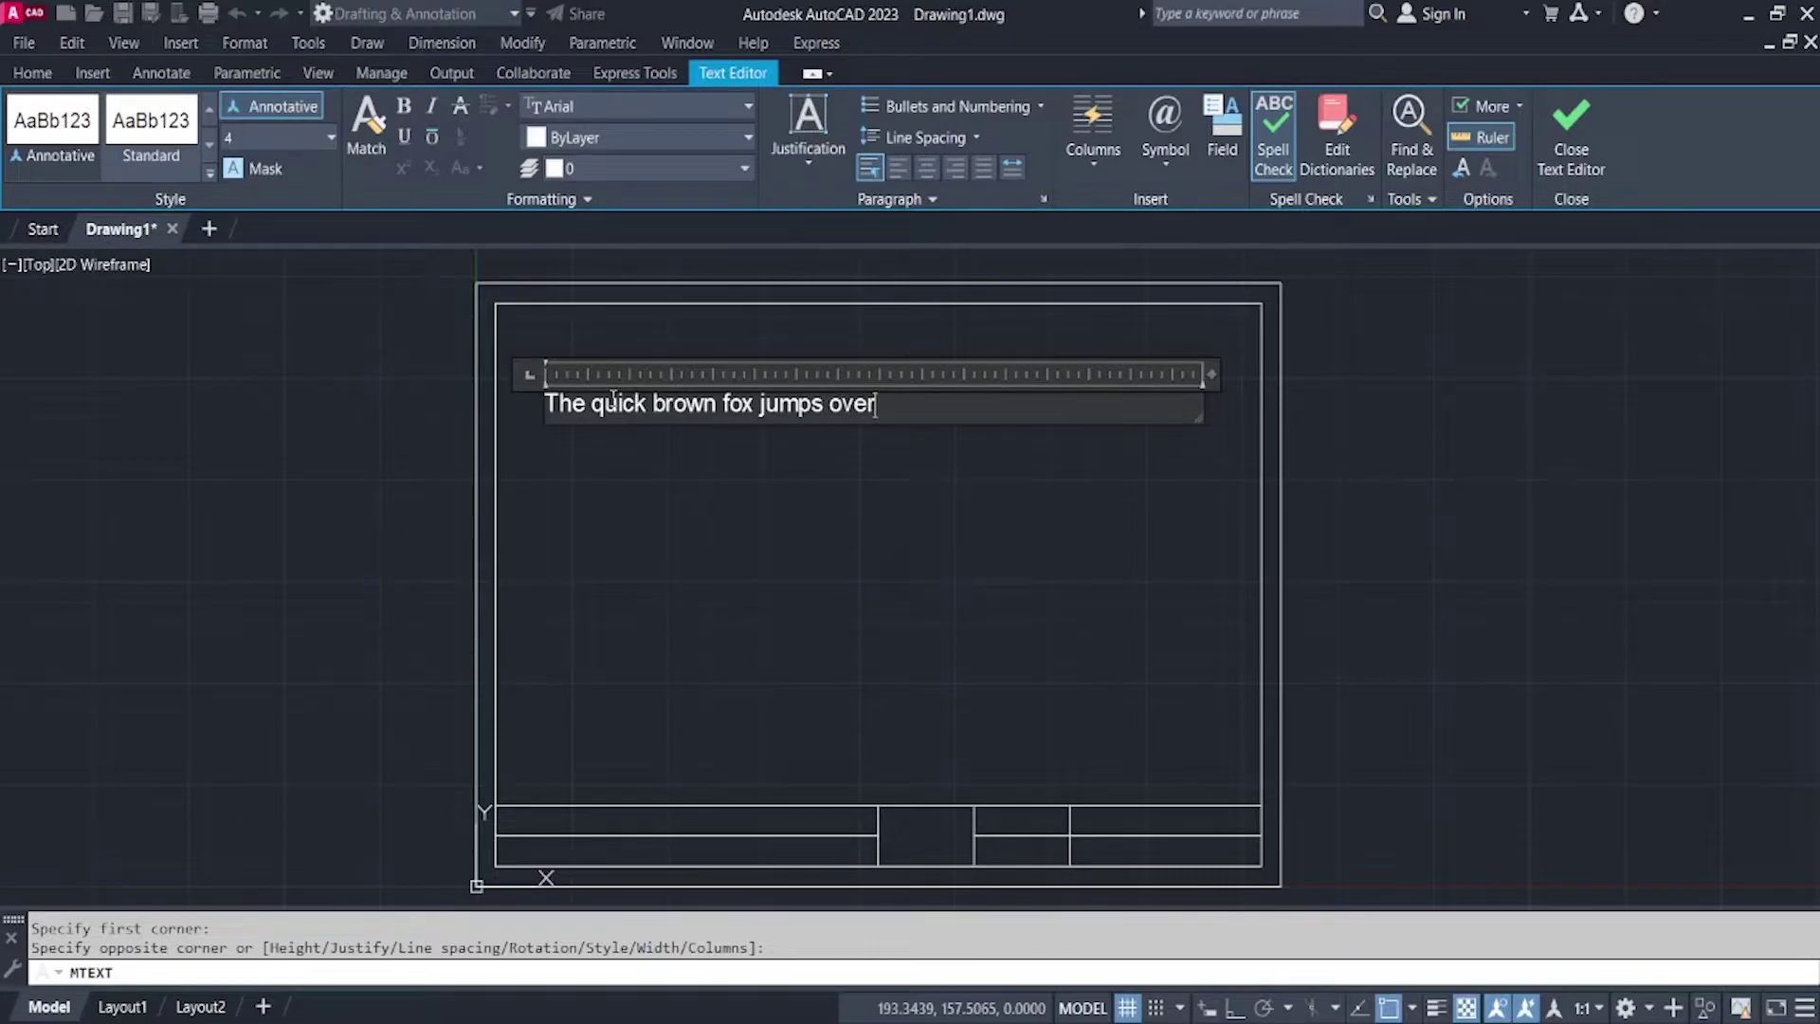
{"action": "type", "text": " the lazy dog."}
{"action": "type", "text": "T"}
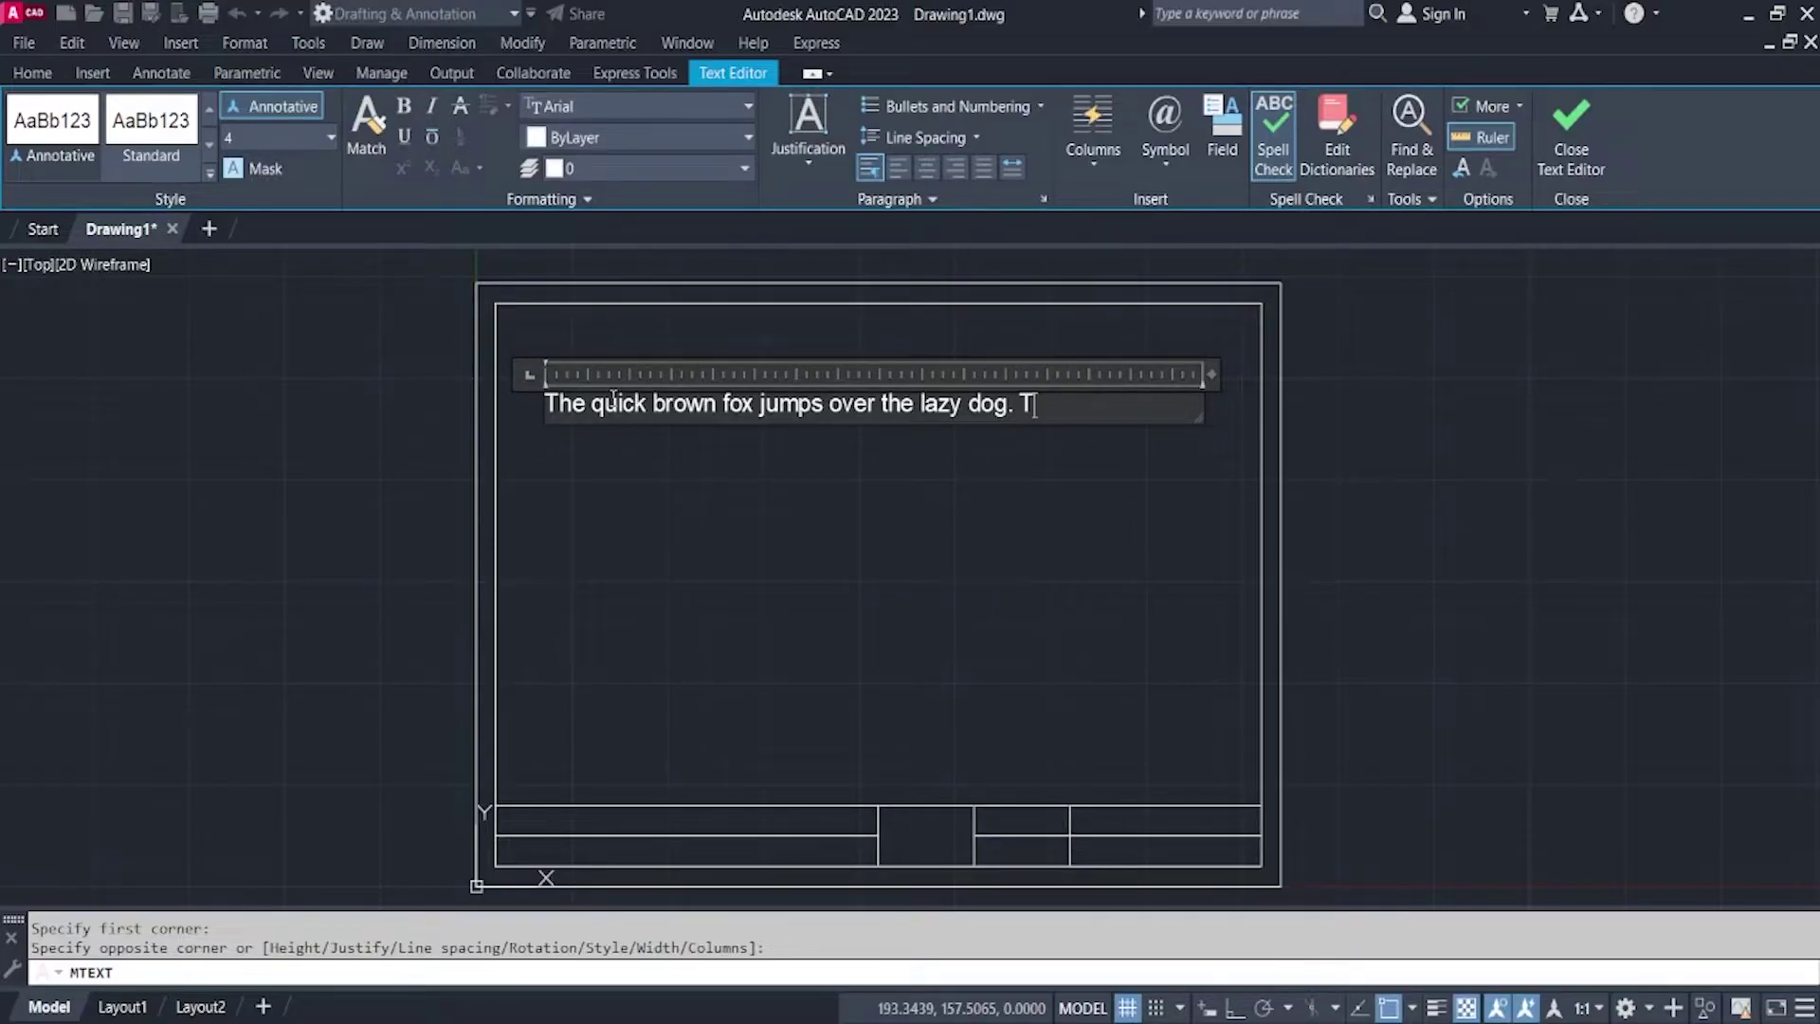
{"action": "type", "text": "he quick brown "}
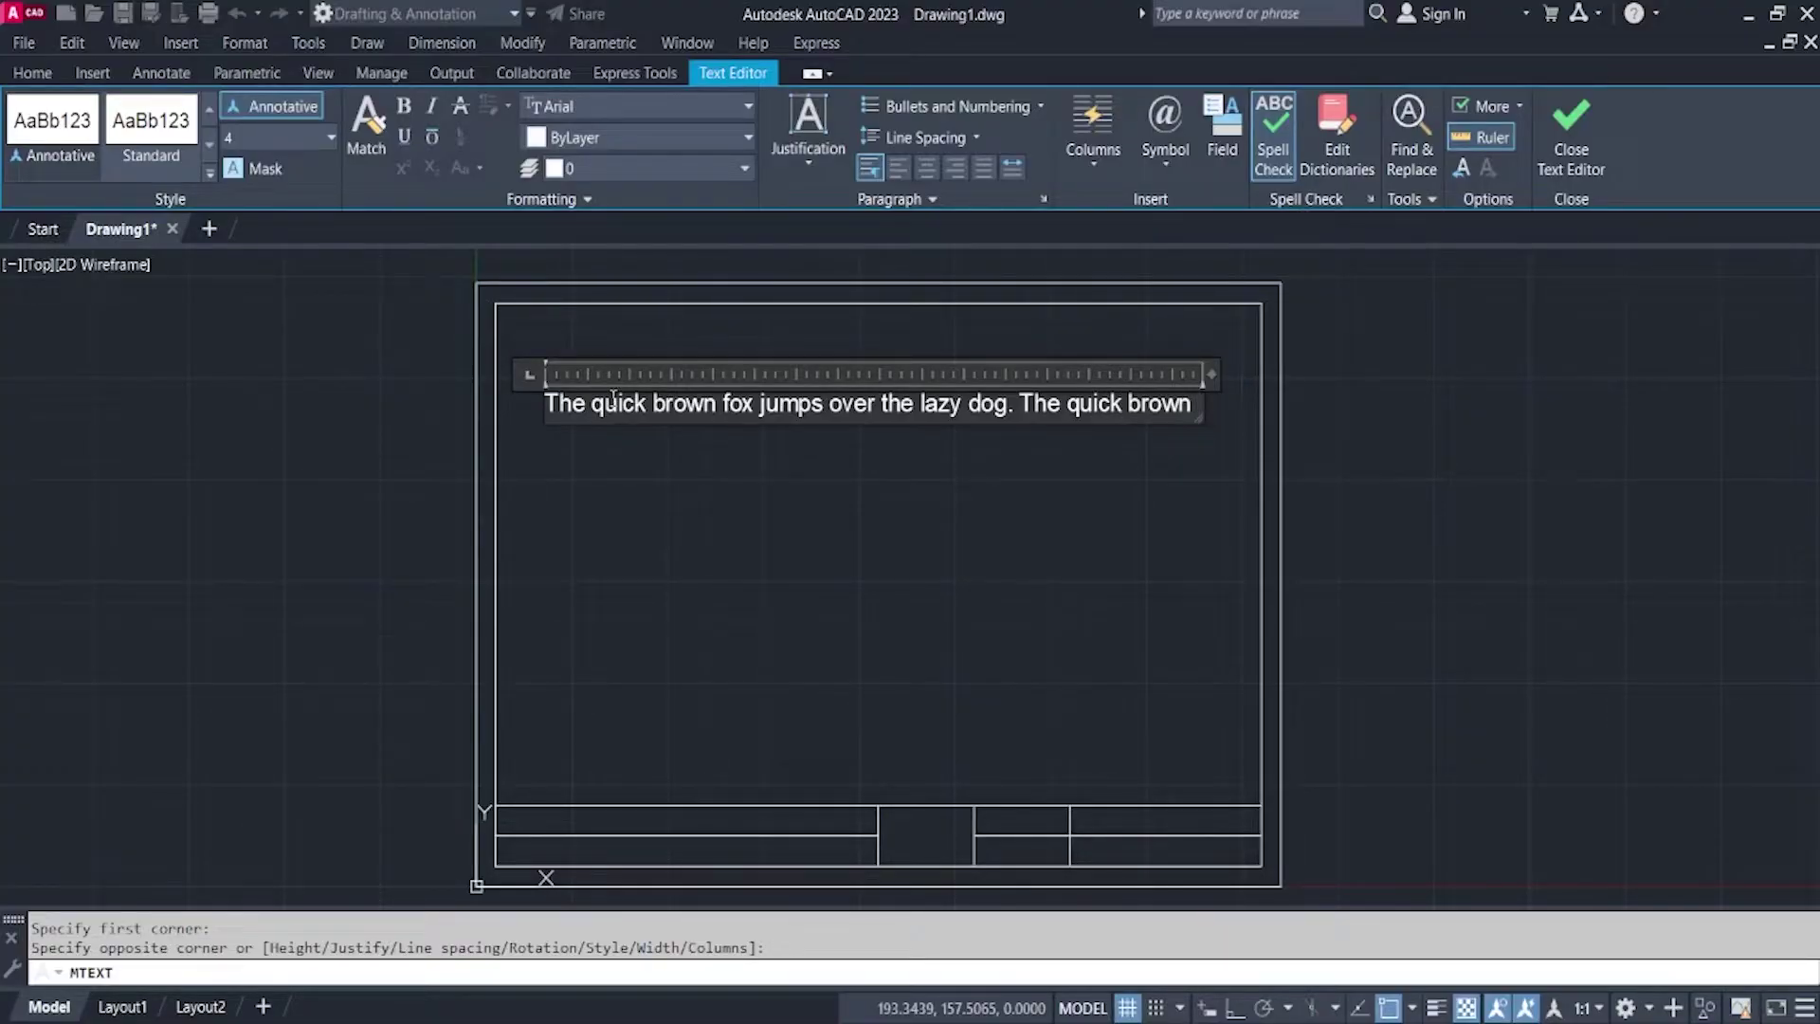
{"action": "type", "text": "fox"}
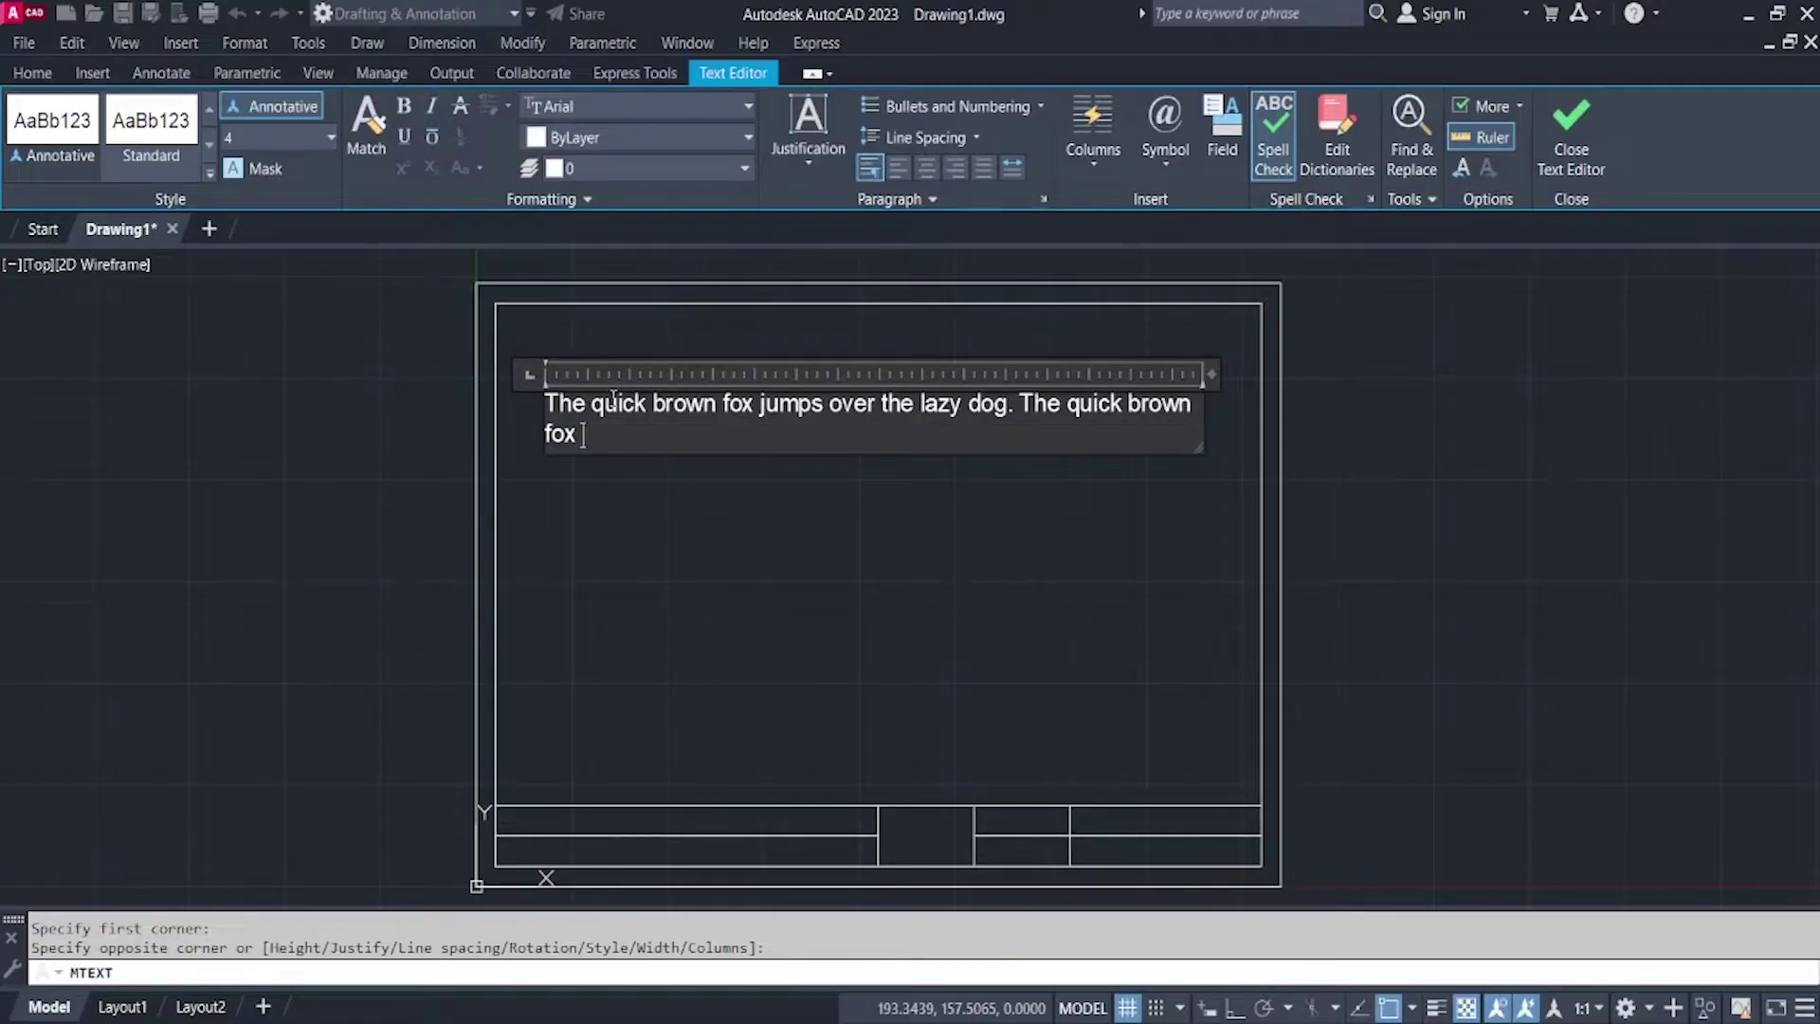
{"action": "type", "text": " jumps over "}
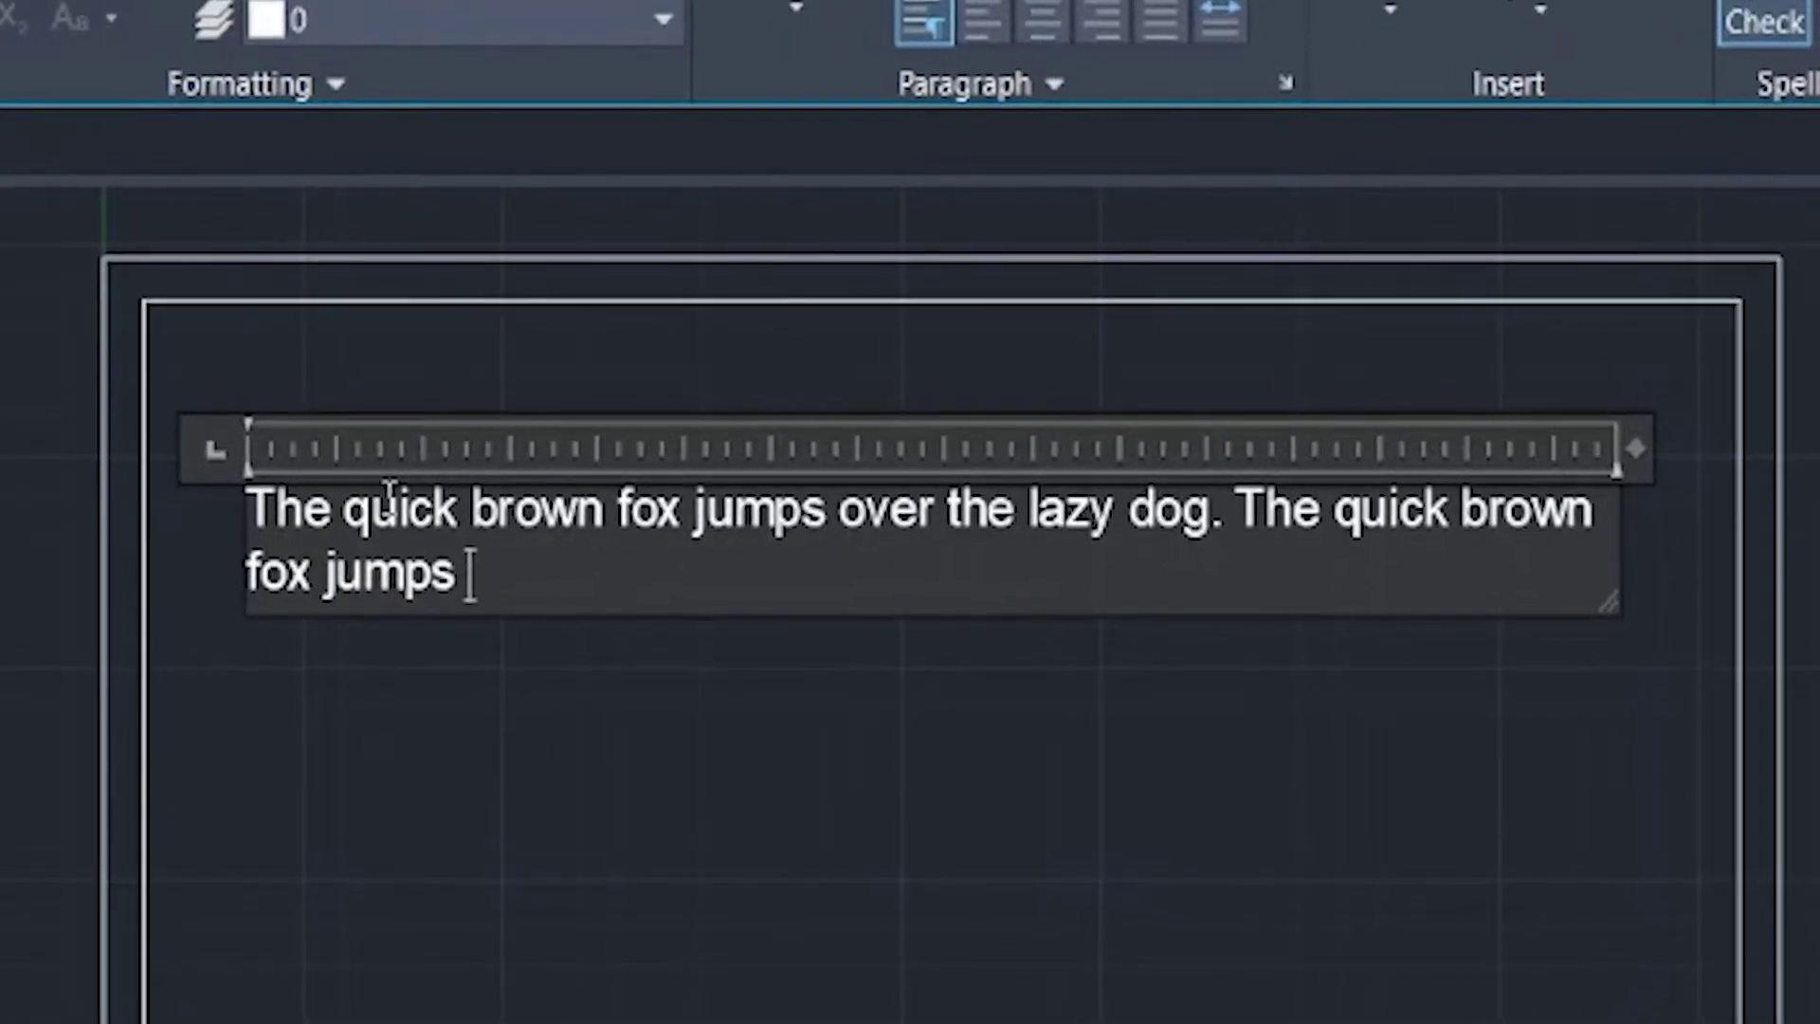
{"action": "type", "text": "the lazy dog. The qu"}
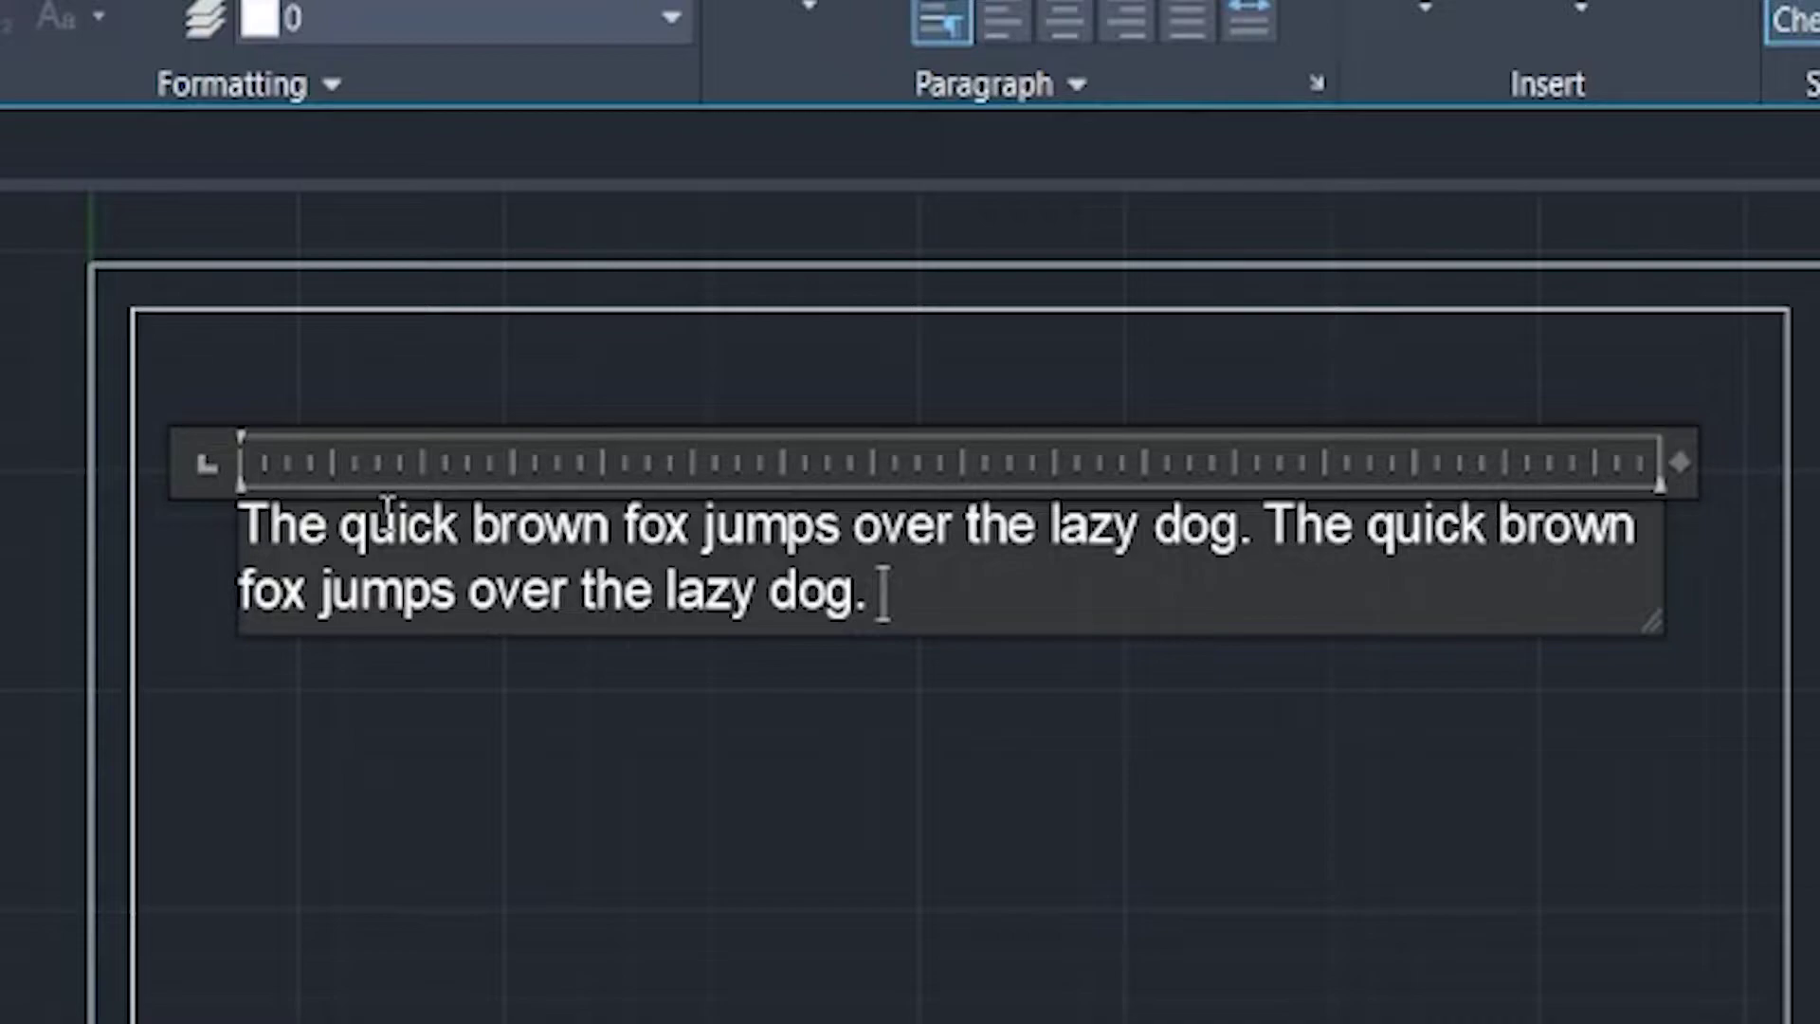
{"action": "type", "text": "ick brown fox jumps over "}
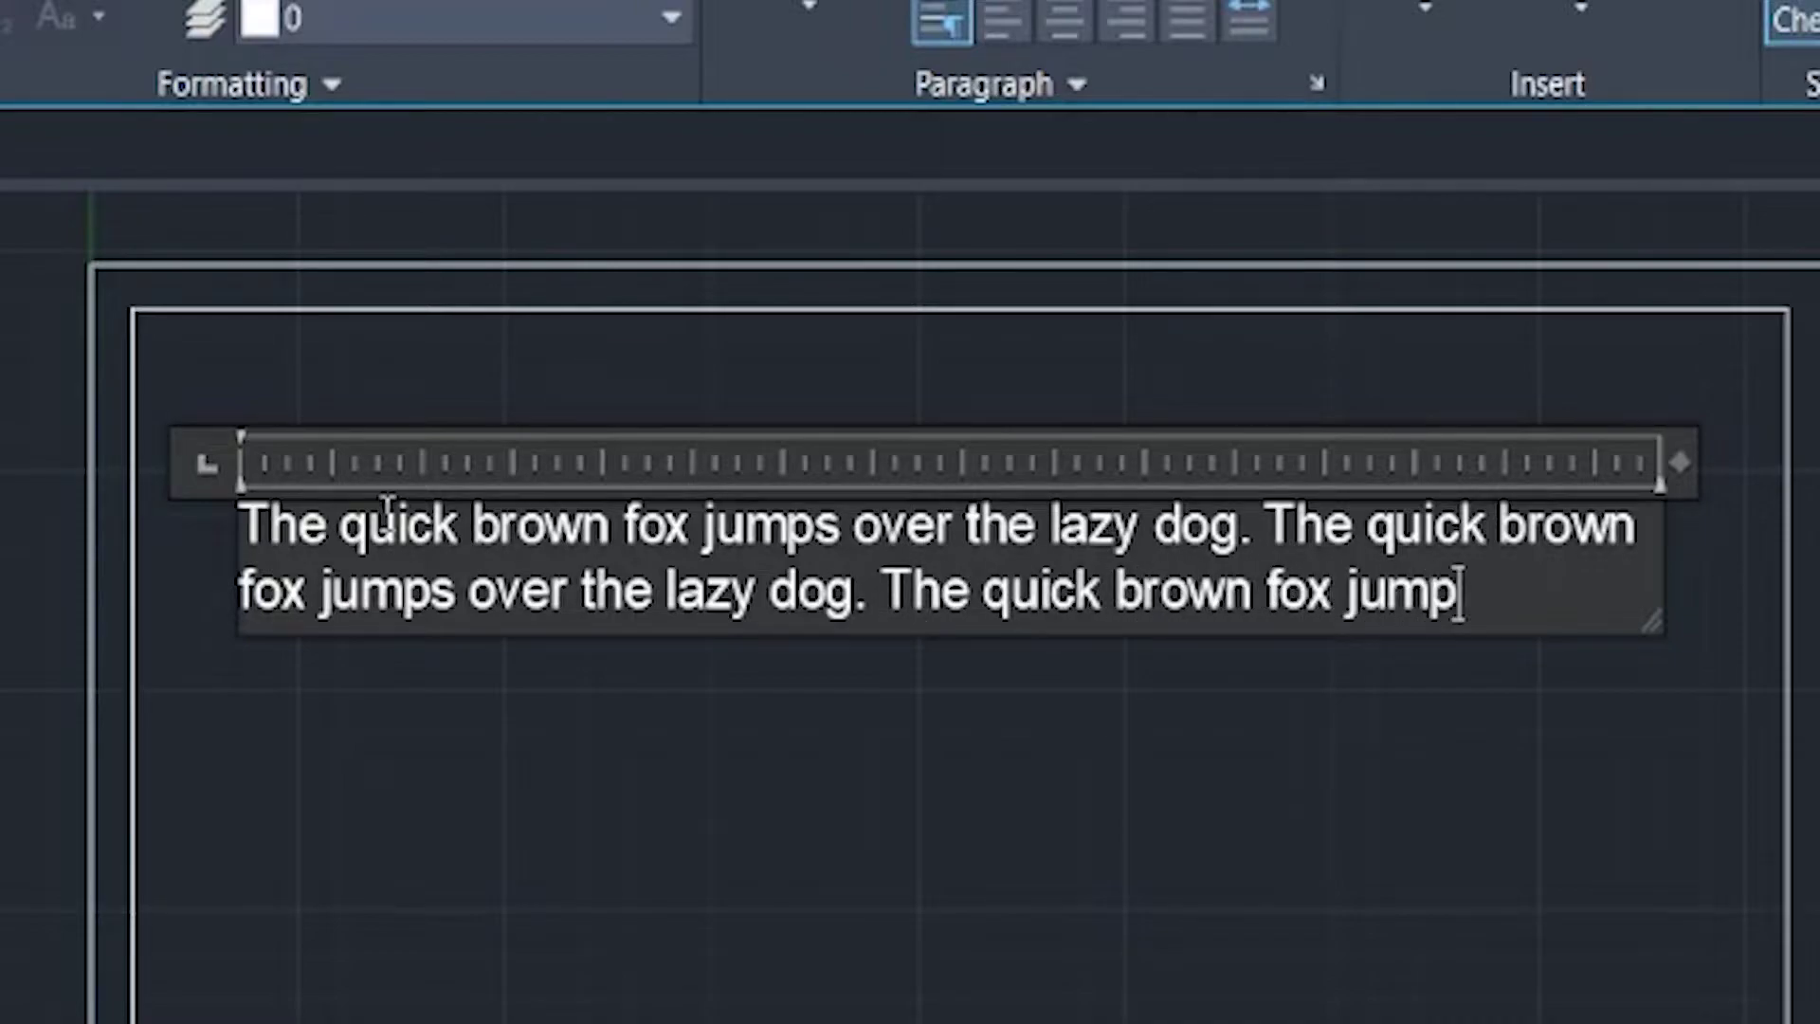
{"action": "type", "text": "the lazy dog."}
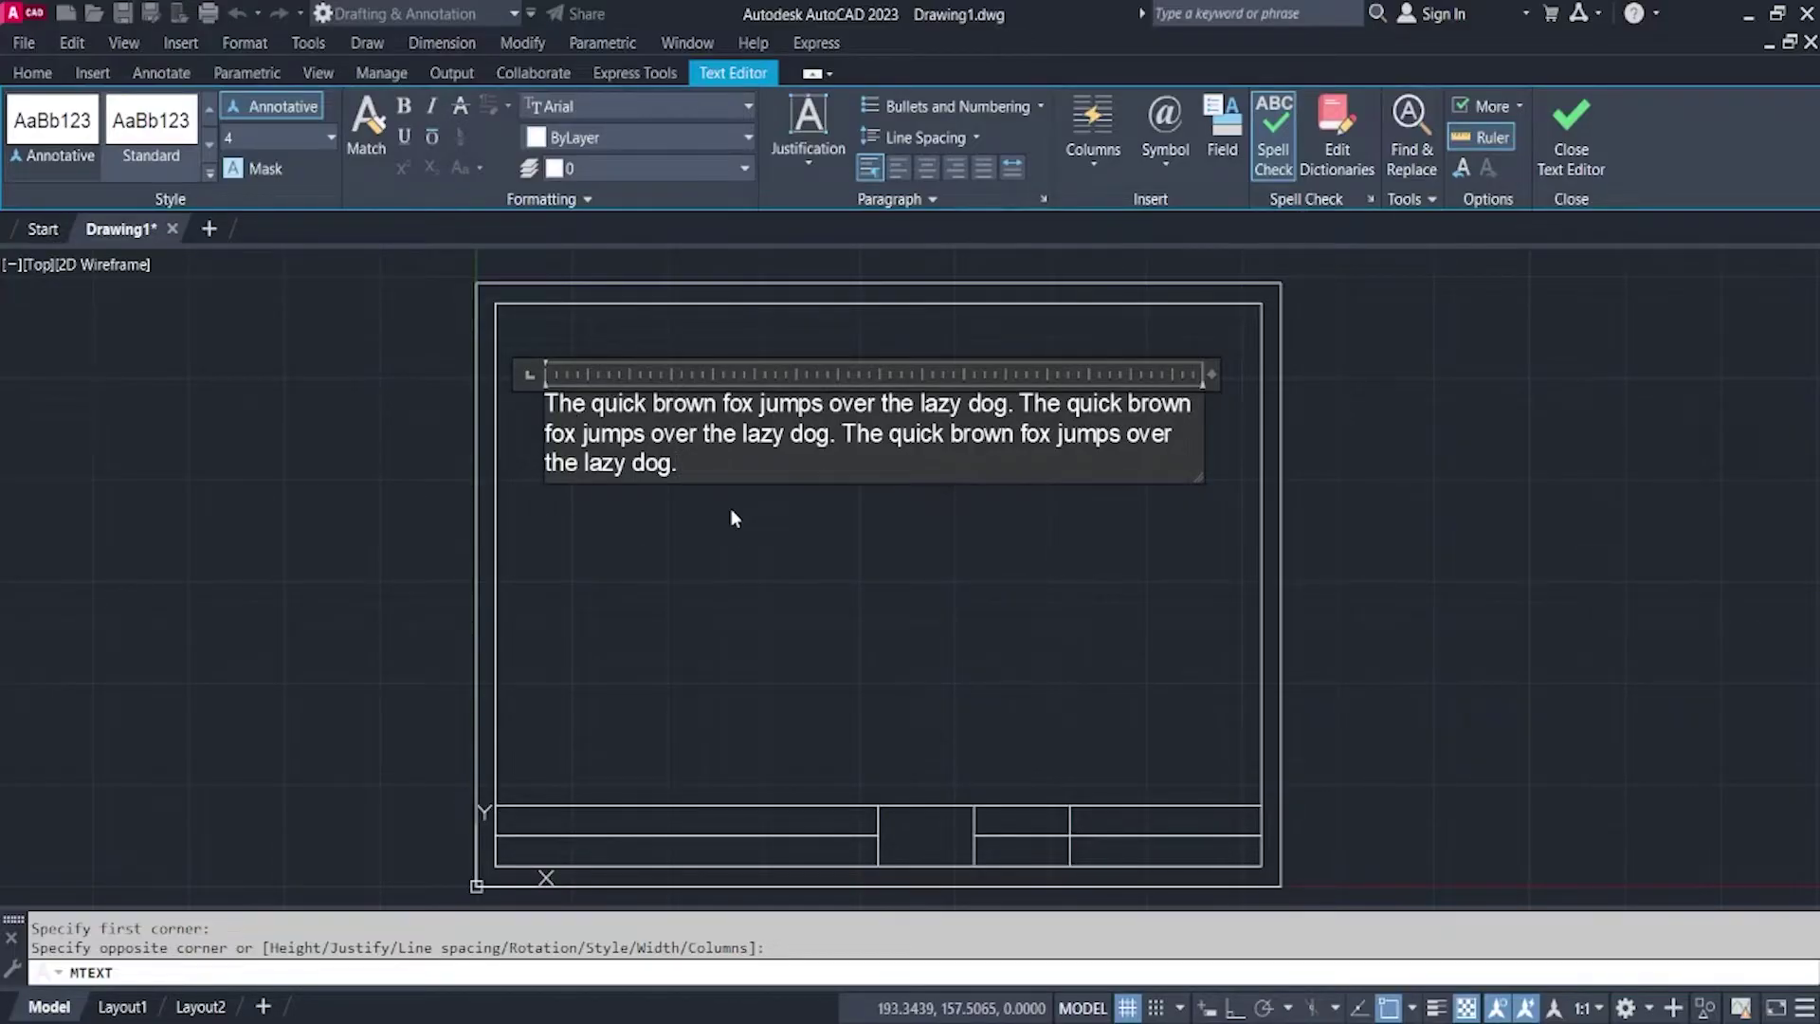
Commit the paragraph, zoom in on it, then reopen and close the editor unchanged
{"action": "left_click", "coordinate": [1573, 161]}
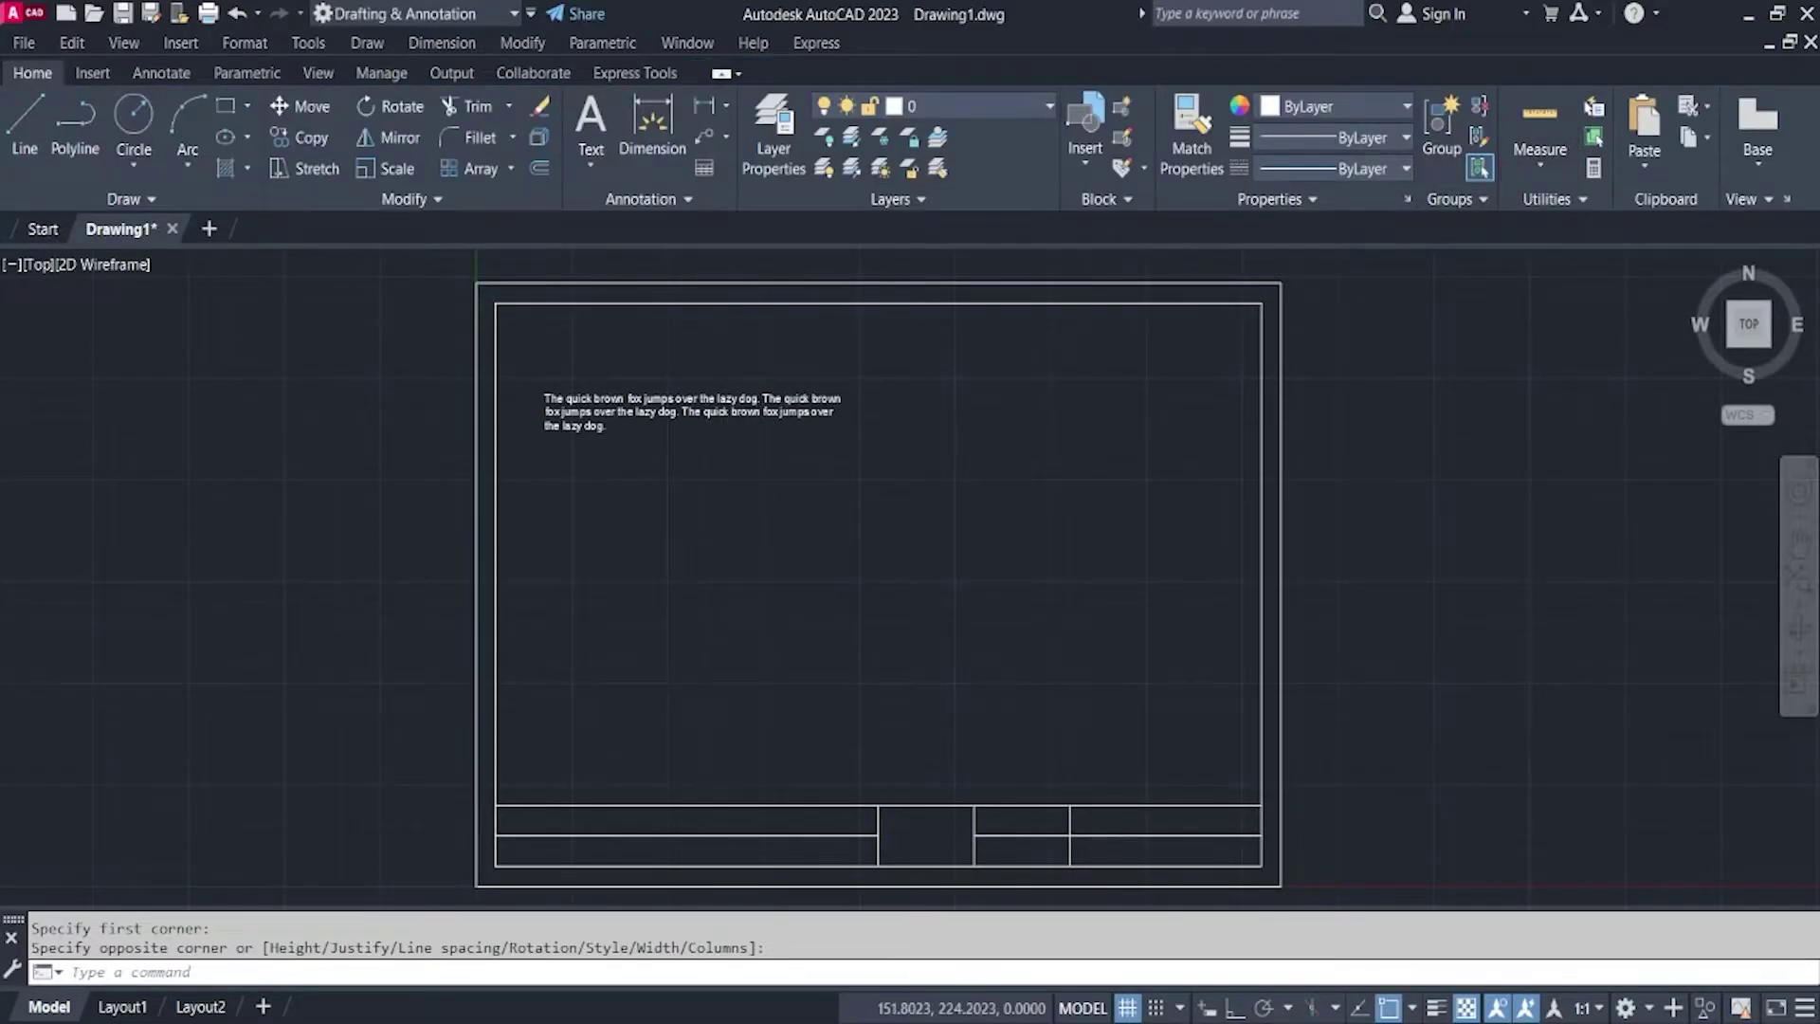
{"action": "scroll", "coordinate": [963, 585], "scroll_direction": "up", "scroll_amount": 5}
{"action": "mouse_move", "coordinate": [1085, 630]}
{"action": "middle_mouse_down"}
{"action": "mouse_move", "coordinate": [1264, 642]}
{"action": "mouse_move", "coordinate": [1168, 636]}
{"action": "mouse_move", "coordinate": [1082, 548]}
{"action": "mouse_move", "coordinate": [1075, 592]}
{"action": "middle_mouse_up"}
{"action": "scroll", "coordinate": [1259, 647], "scroll_direction": "down", "scroll_amount": 2}
{"action": "scroll", "coordinate": [1158, 610], "scroll_direction": "down", "scroll_amount": 2}
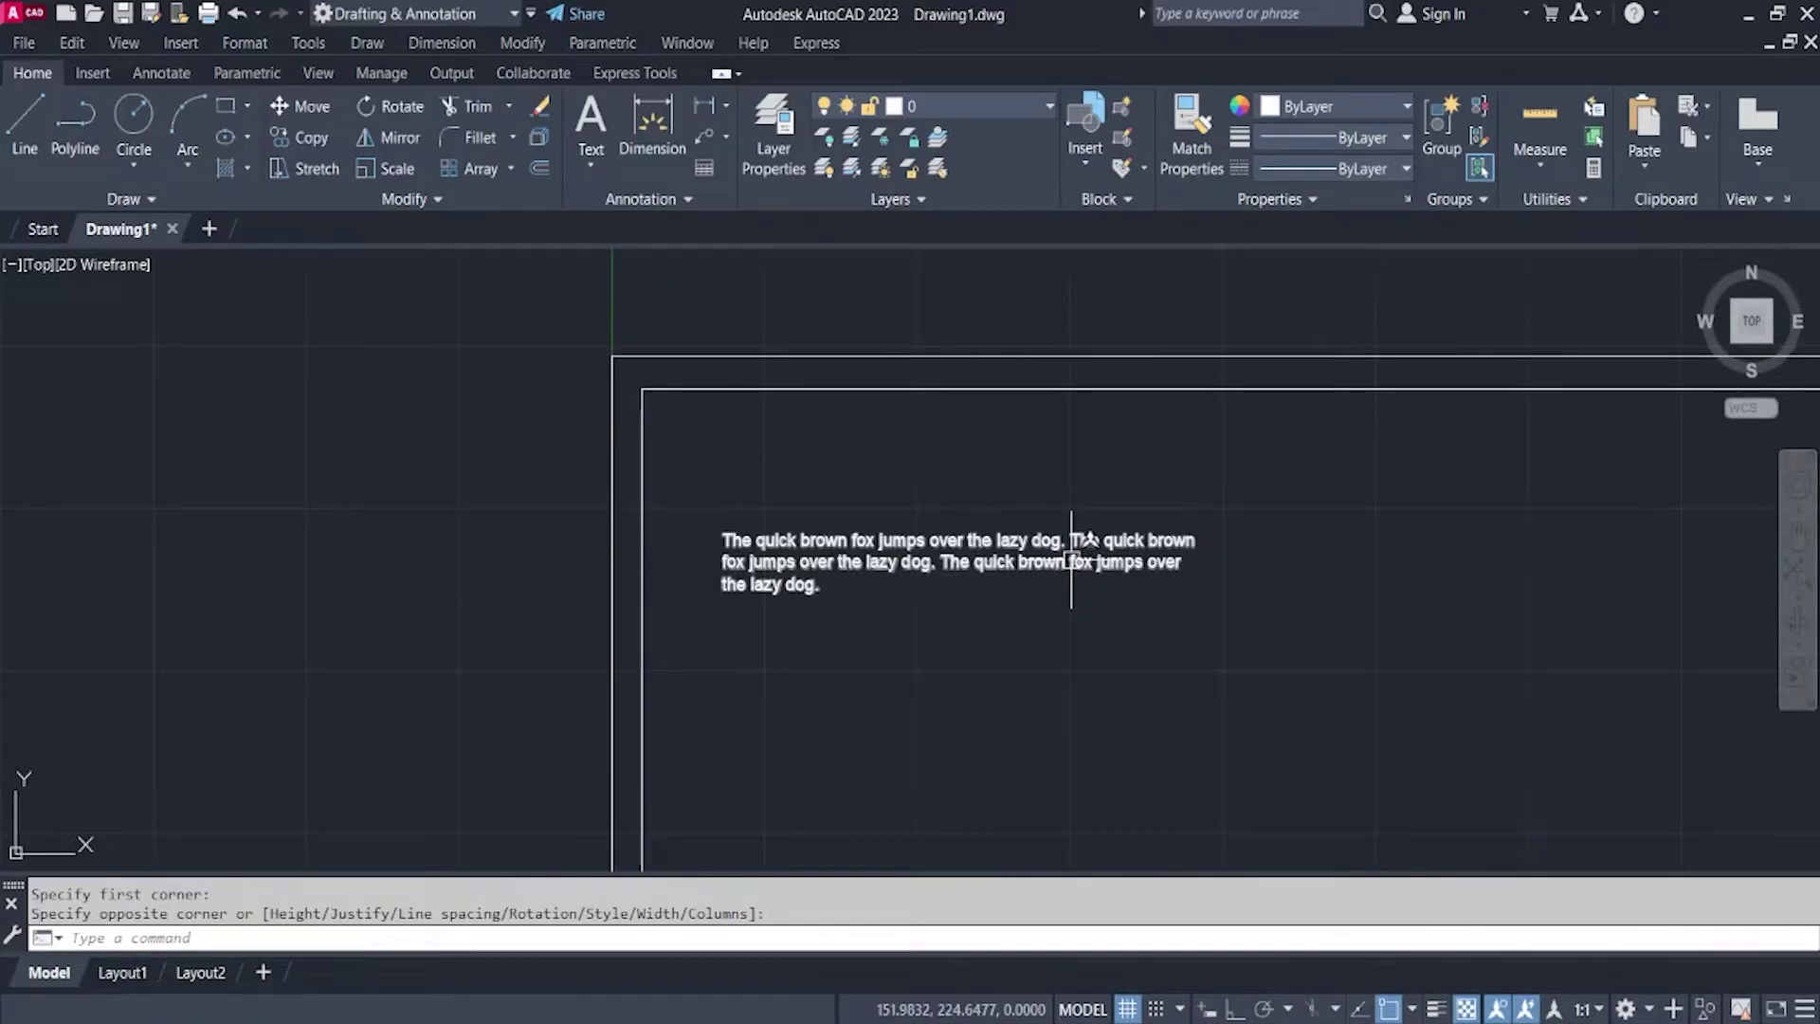
{"action": "double_click", "coordinate": [1072, 560]}
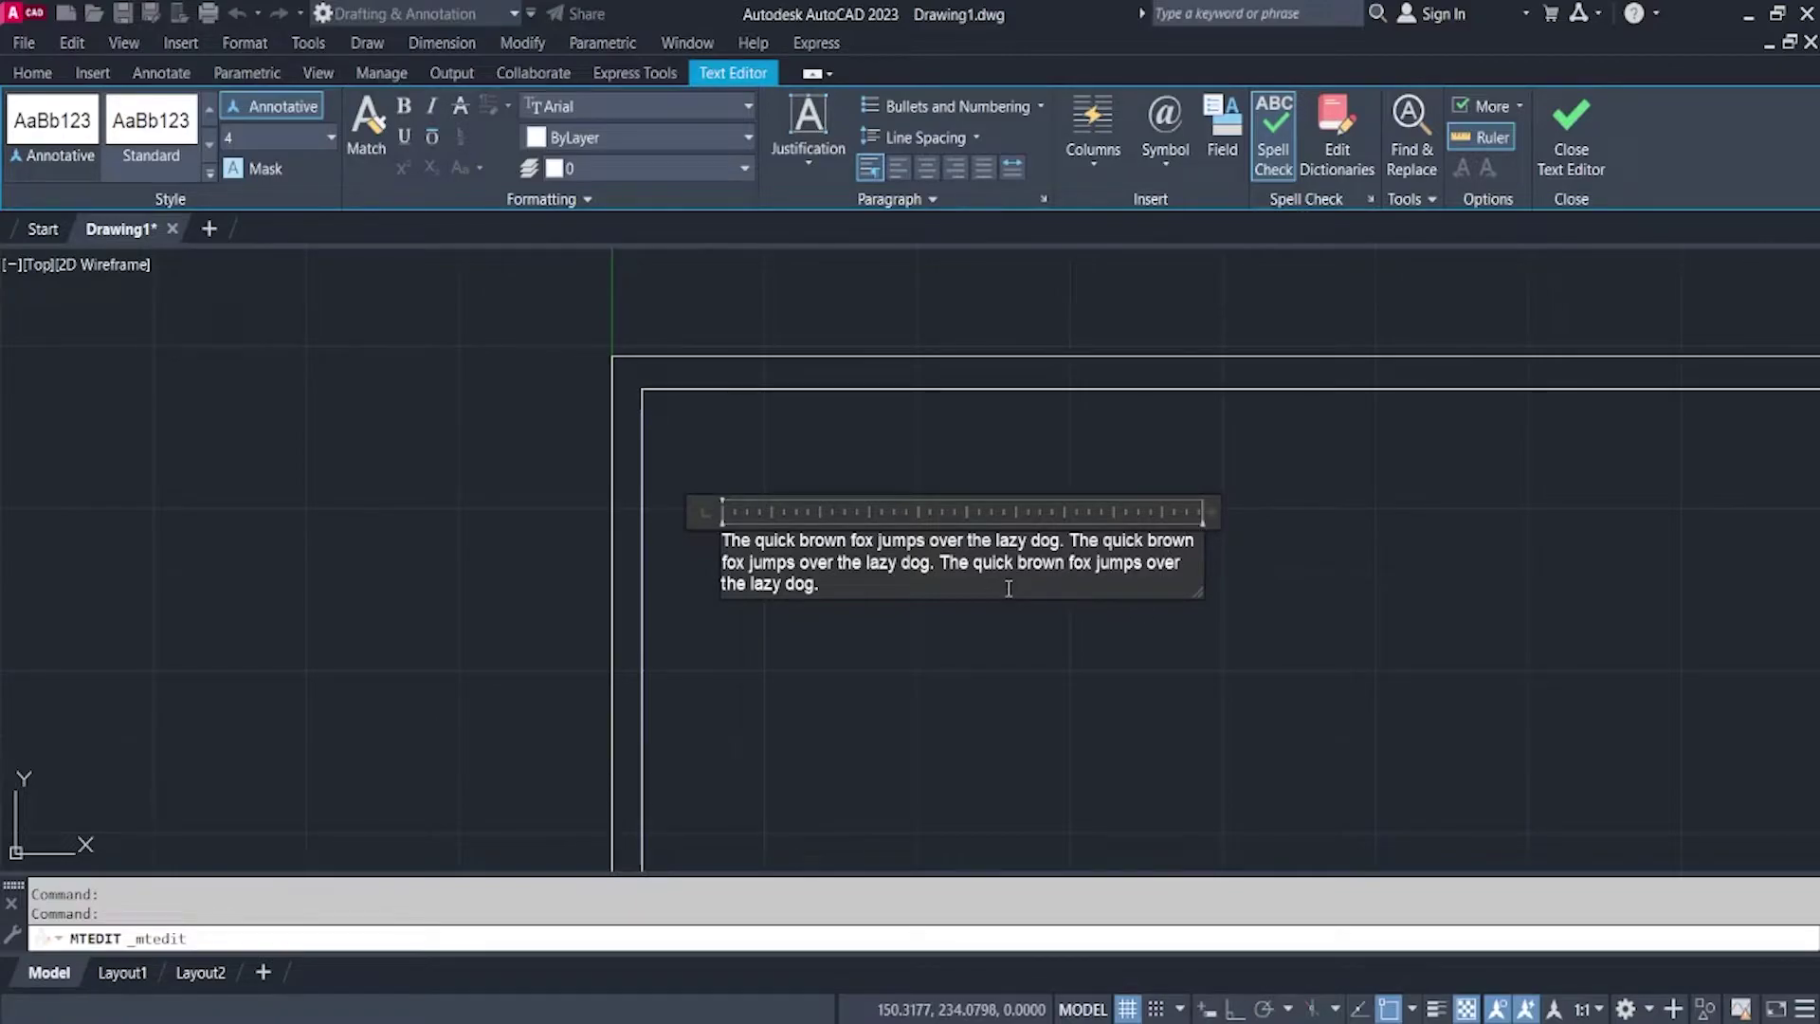
{"action": "left_click", "coordinate": [1141, 601]}
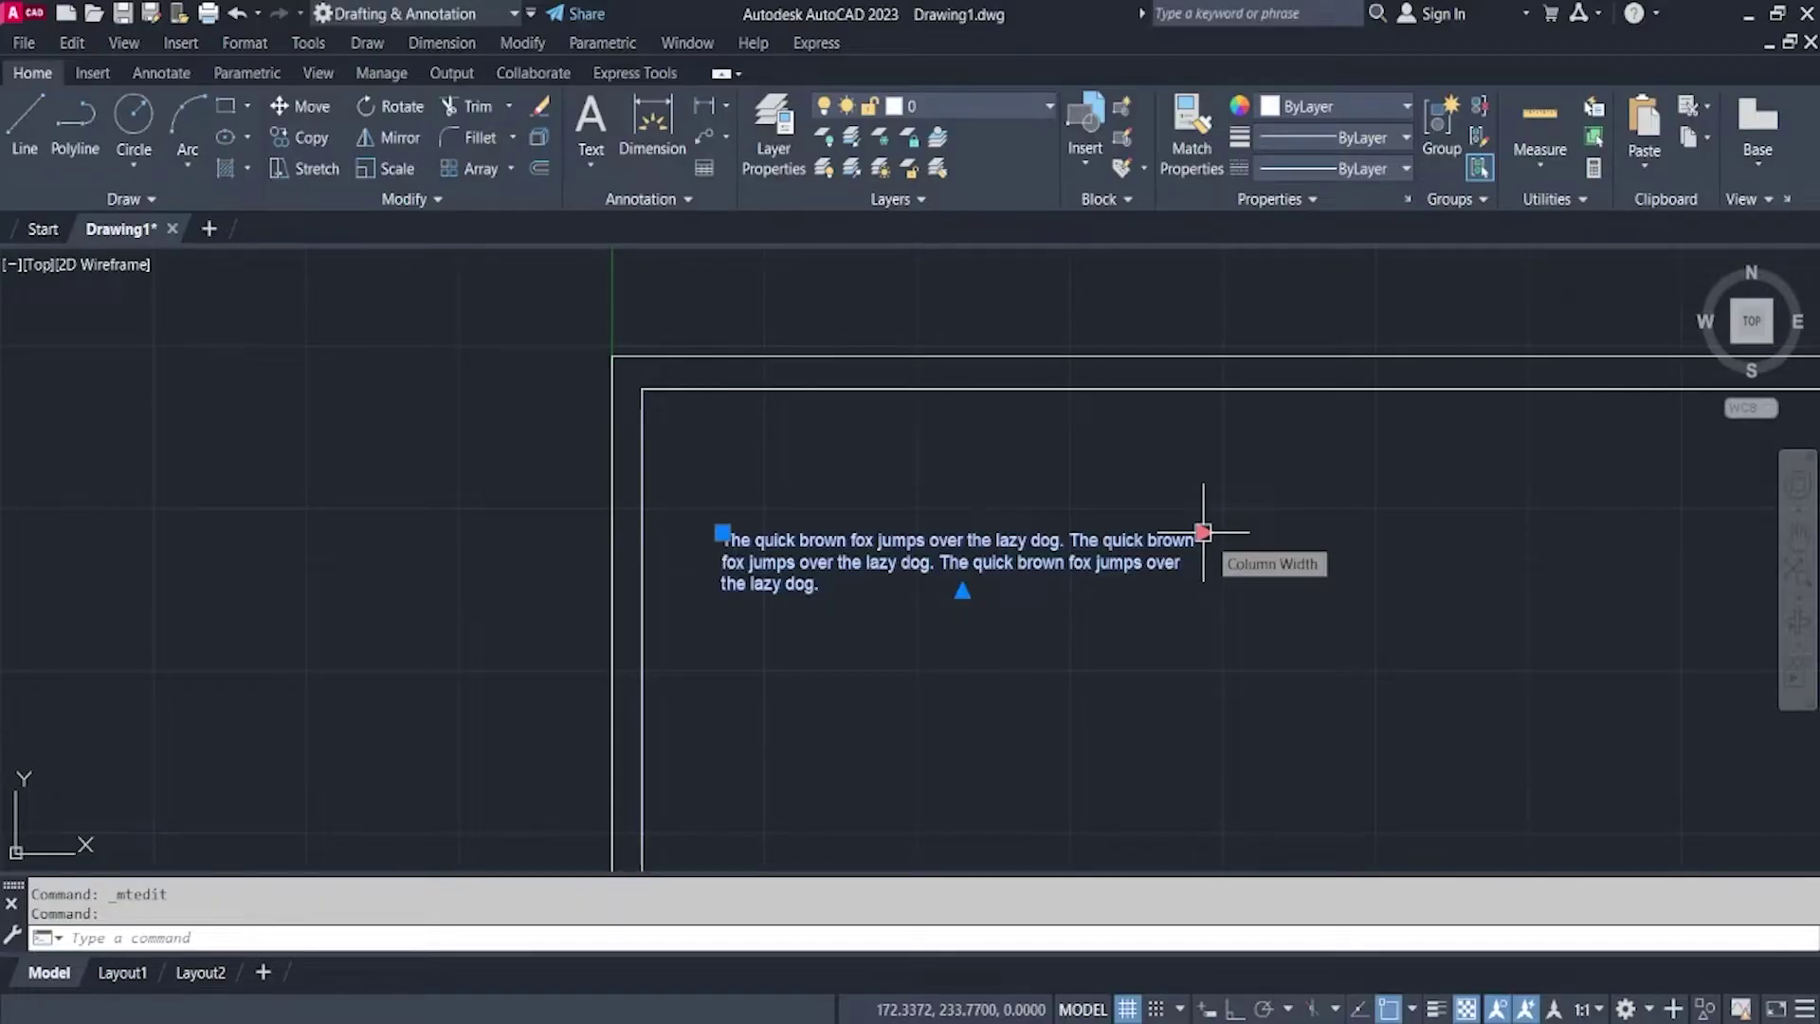
Widen the paragraph's column to two lines and move it up near the top-left
{"action": "left_click", "coordinate": [1203, 532]}
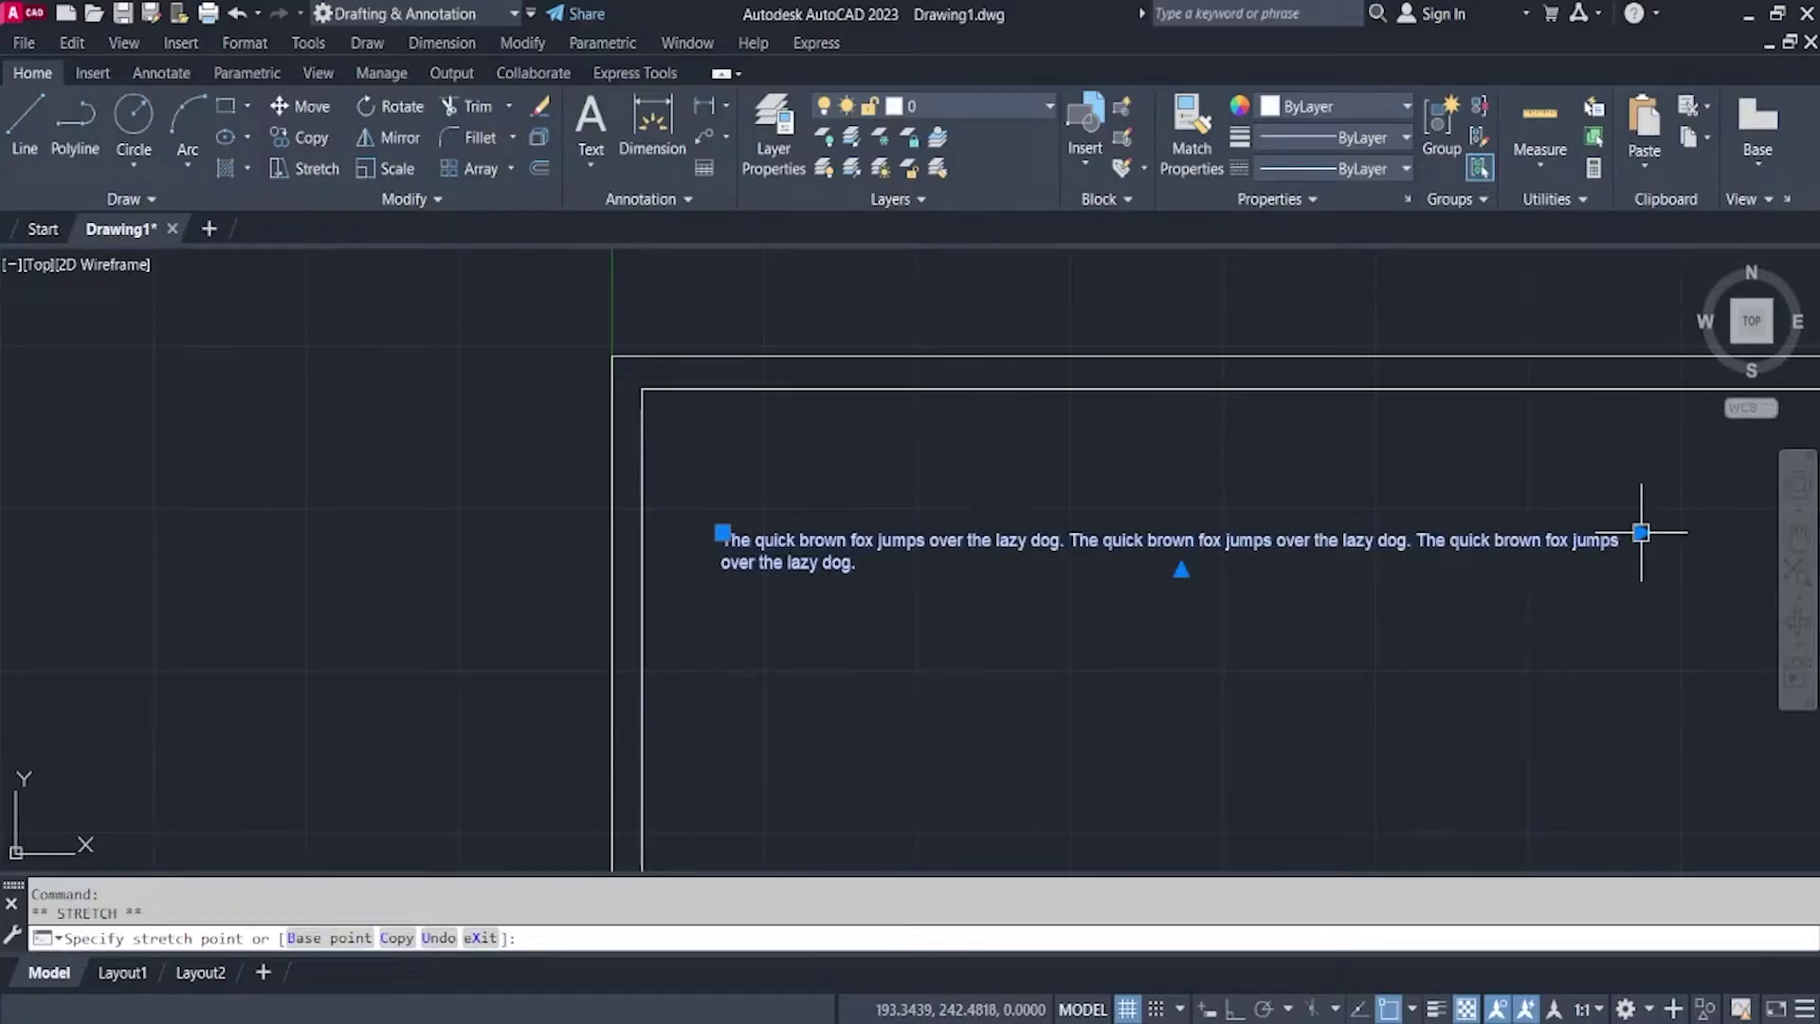
{"action": "left_click", "coordinate": [1438, 534]}
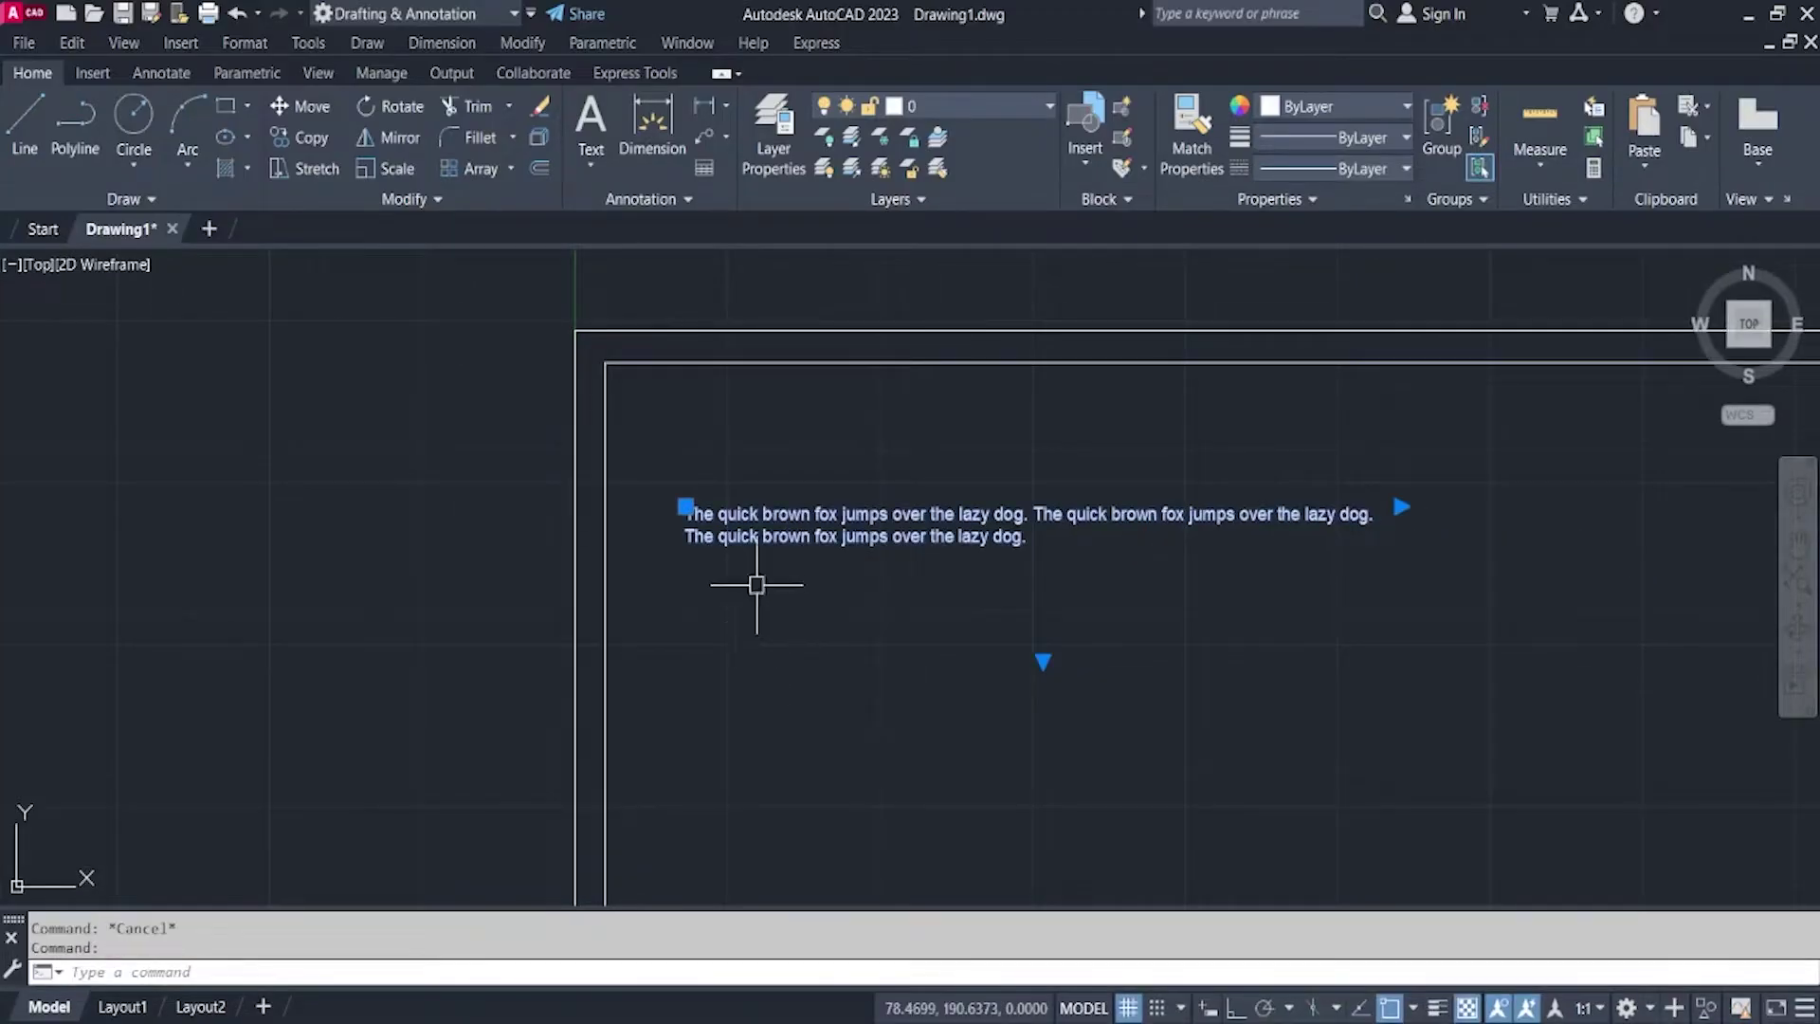
{"action": "left_click", "coordinate": [685, 506]}
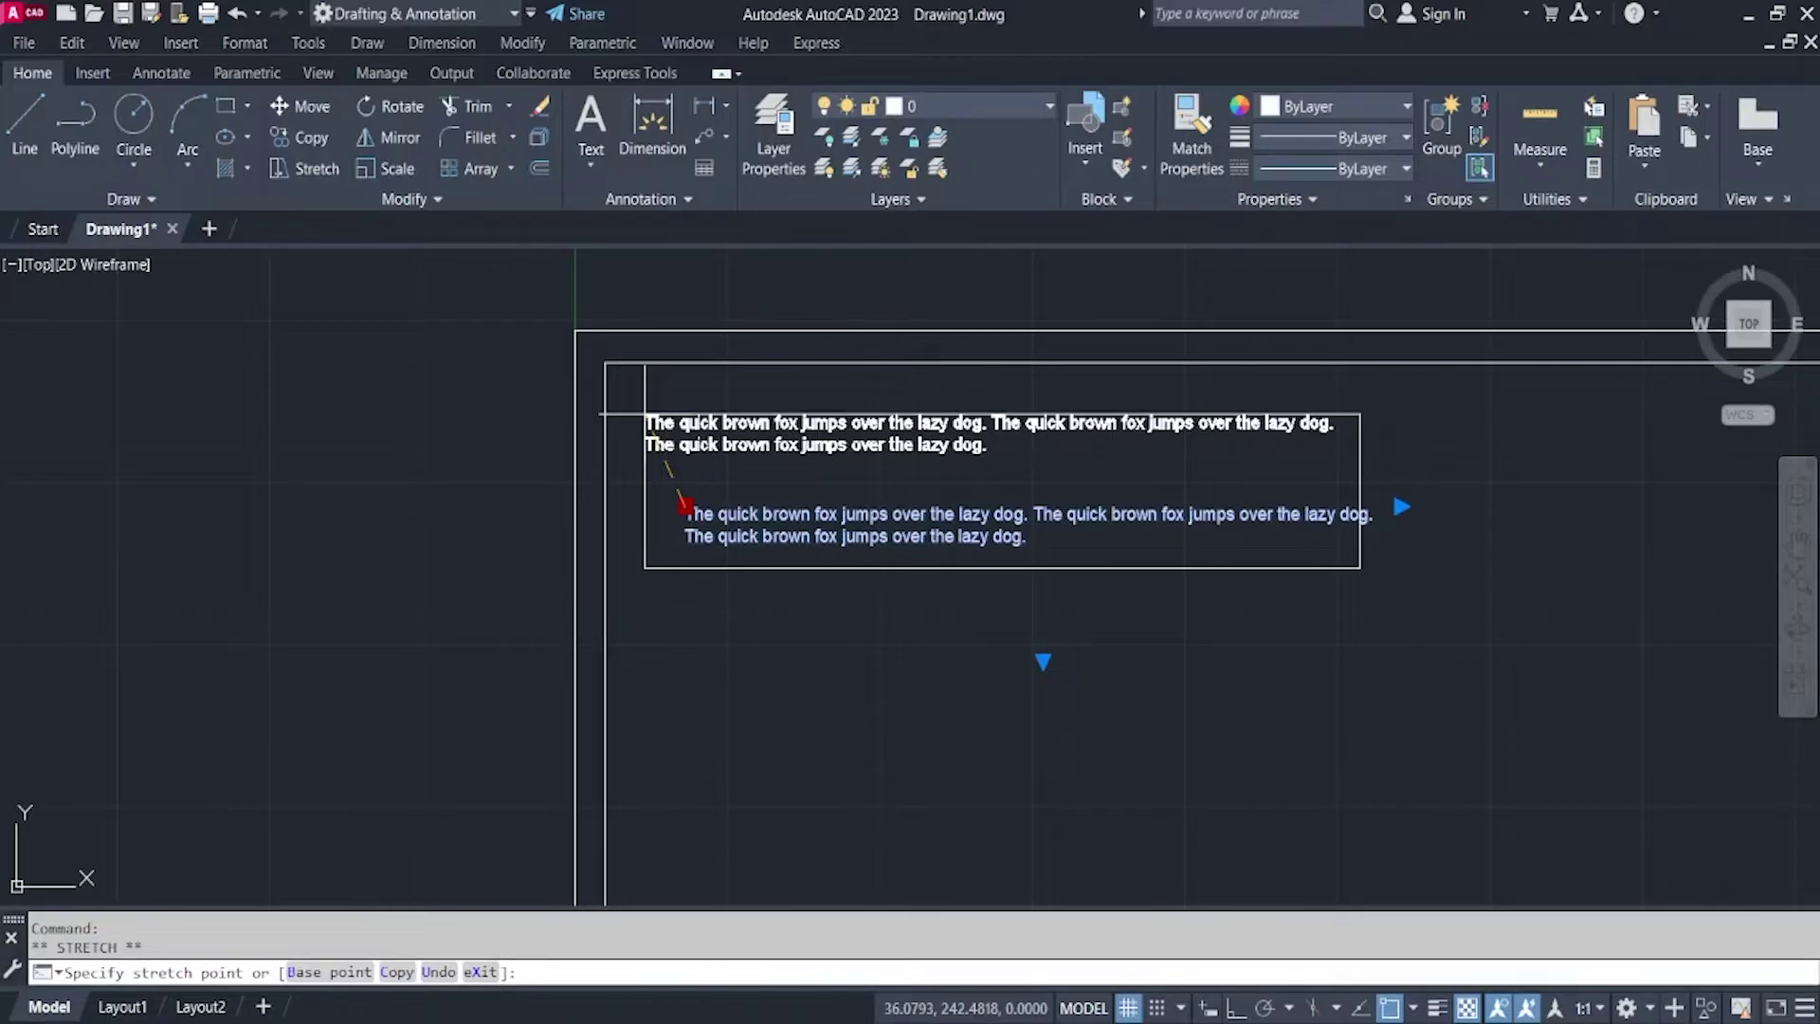
{"action": "left_click", "coordinate": [644, 414]}
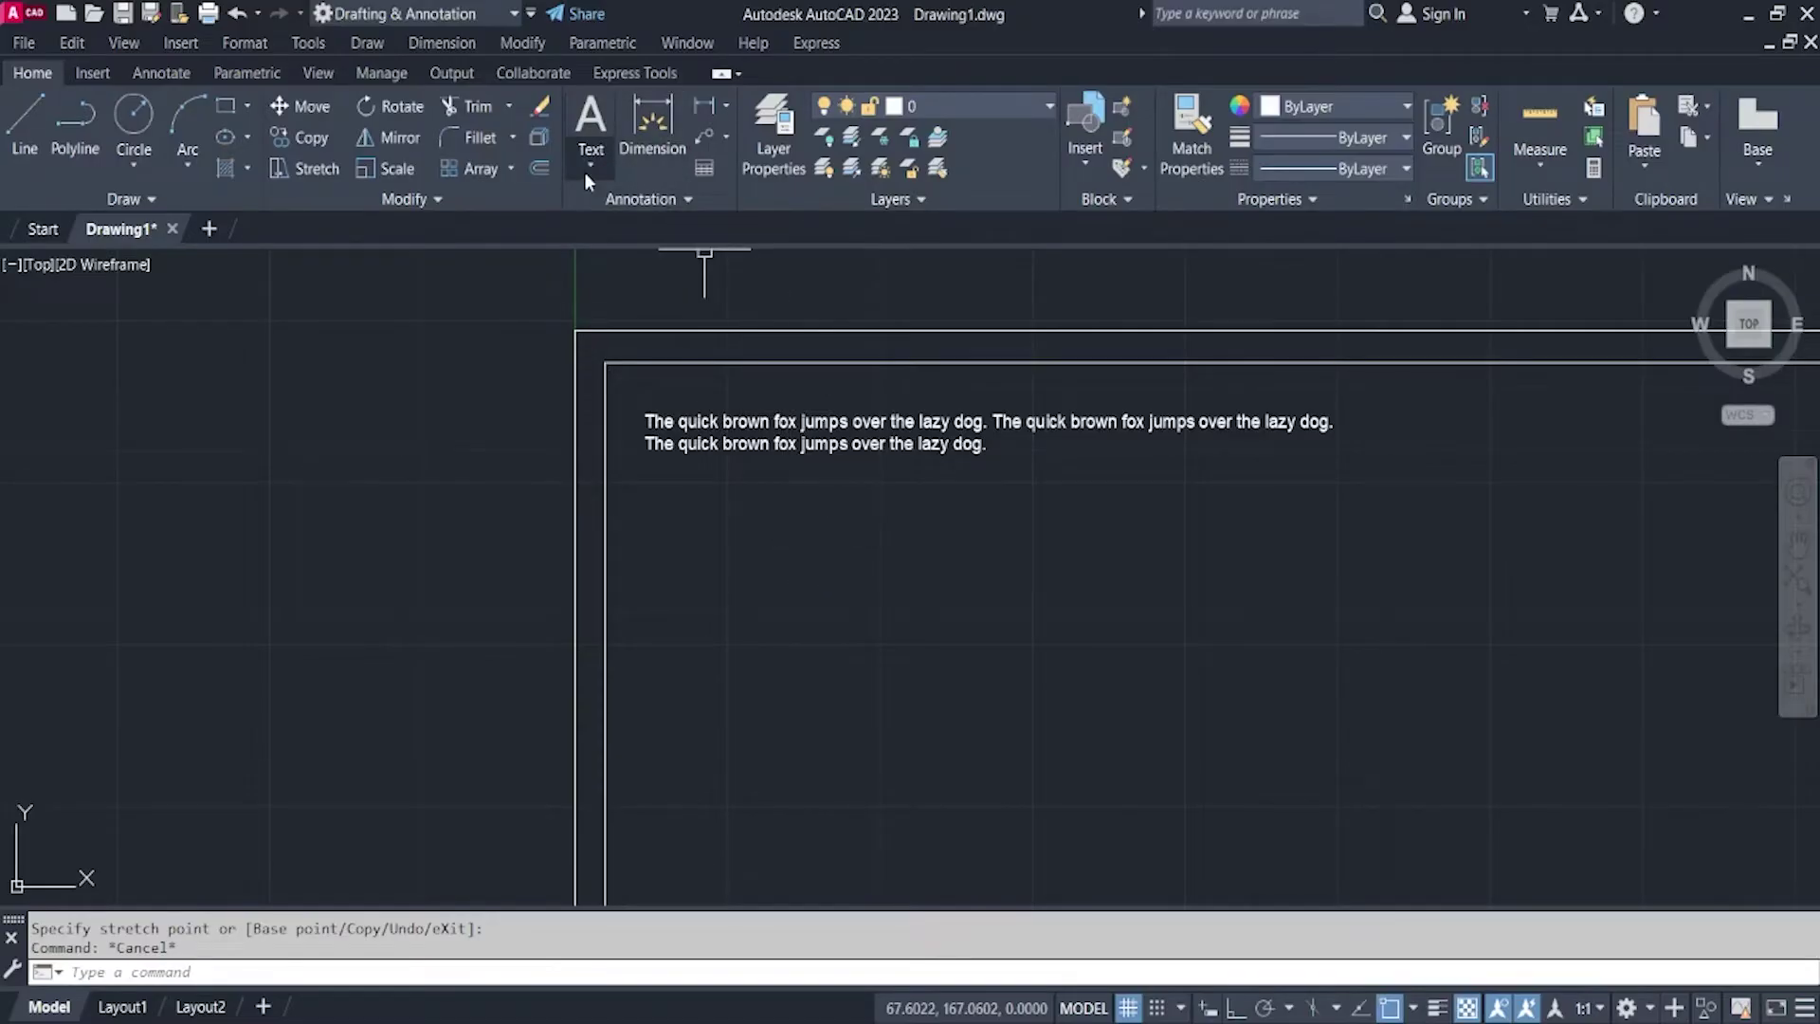
Place single-line text of the full name below the paragraph at height 10, rotation 0
{"action": "left_click", "coordinate": [590, 166]}
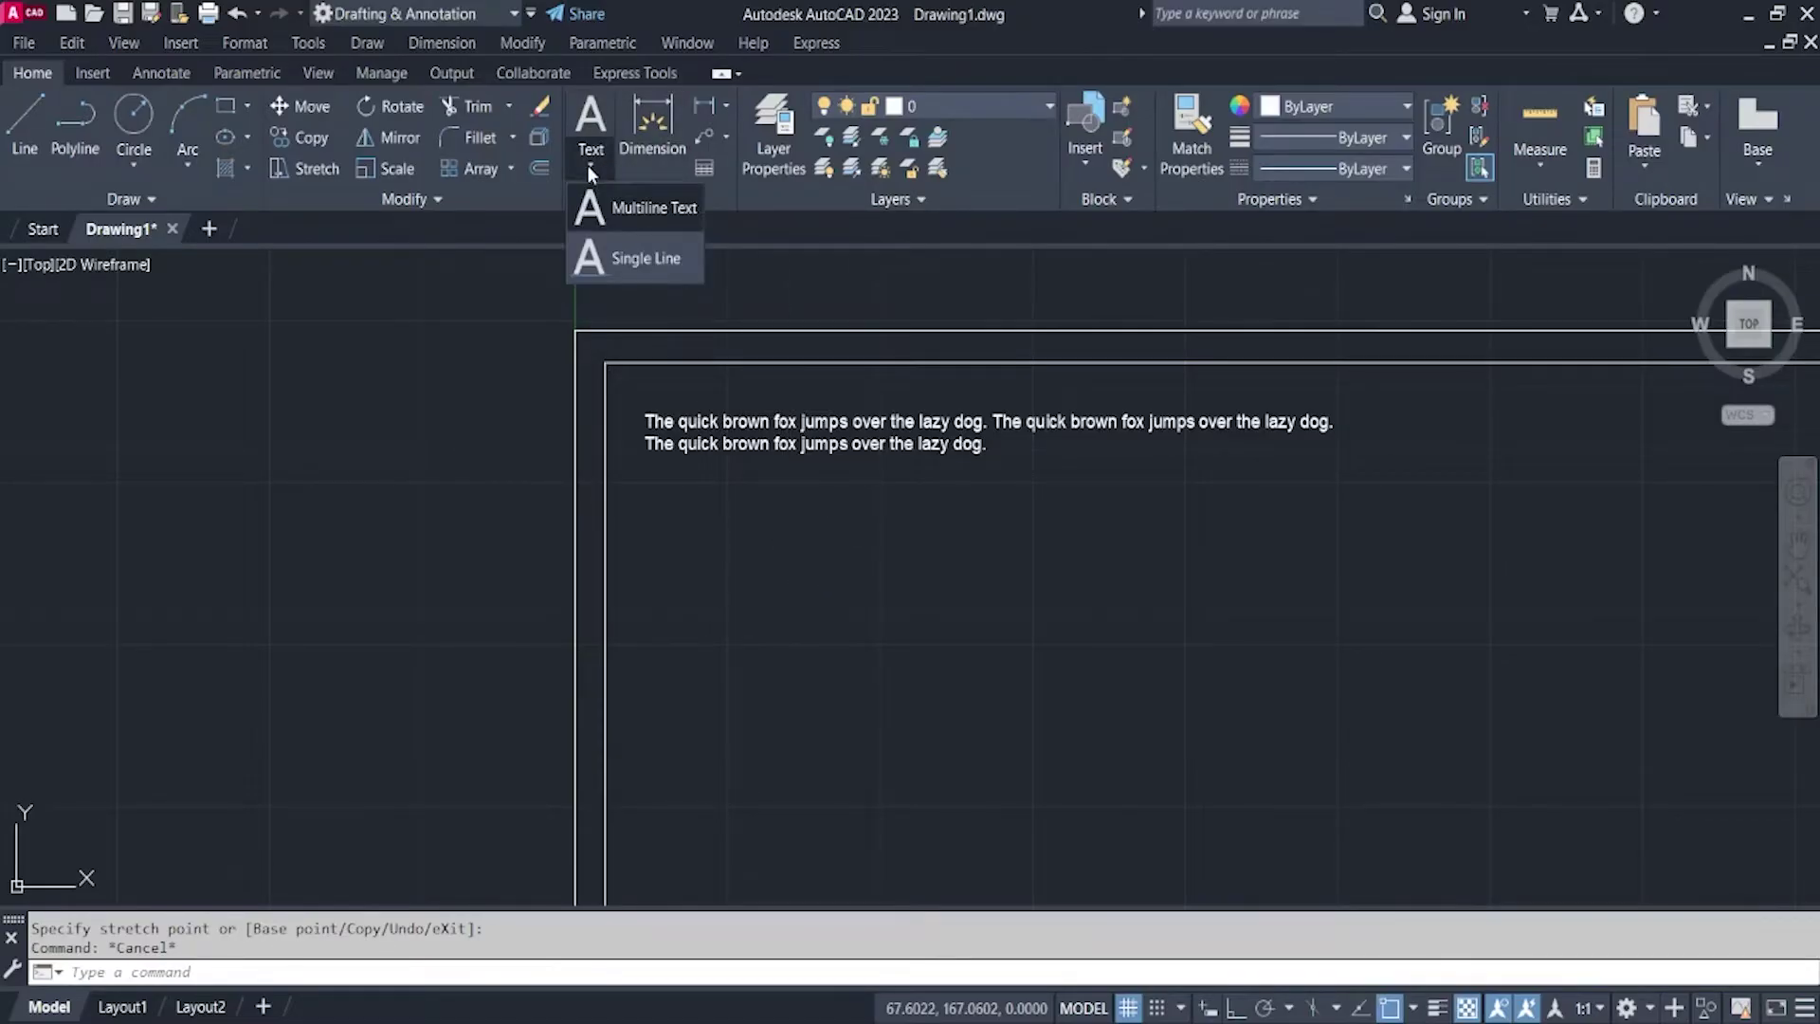
{"action": "left_click", "coordinate": [648, 270]}
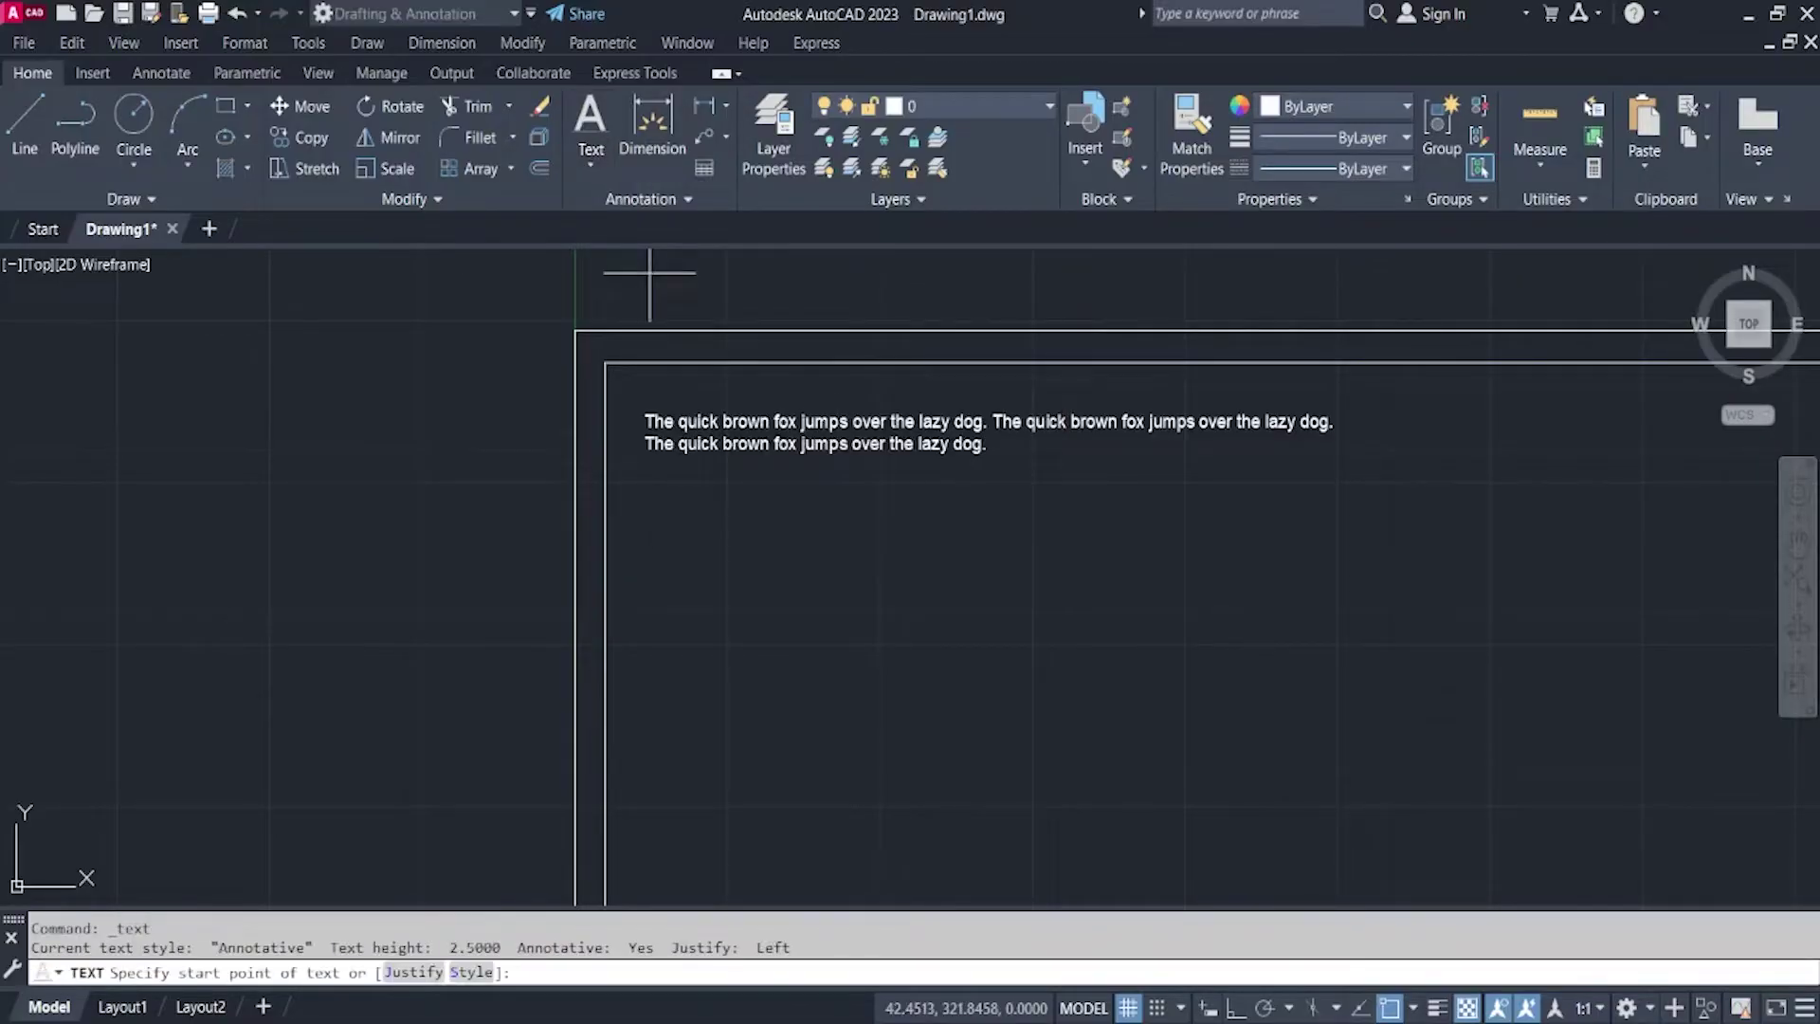
{"action": "left_click", "coordinate": [647, 630]}
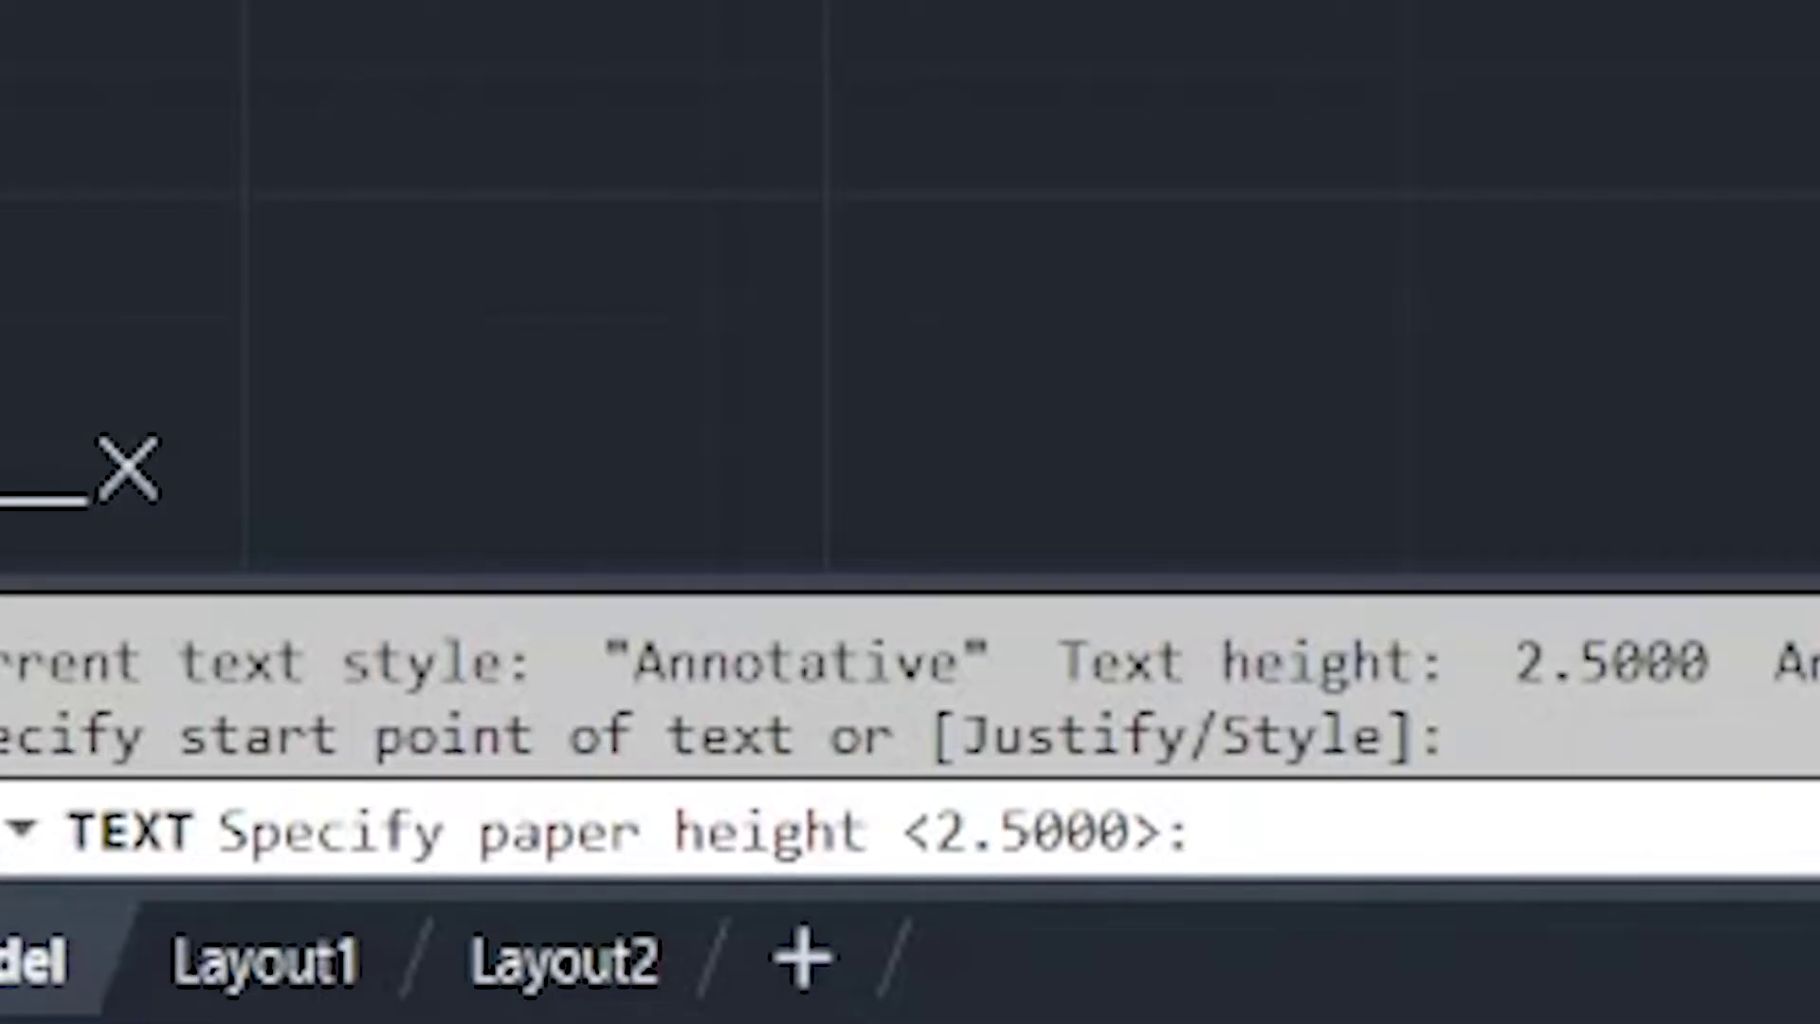
{"action": "type", "text": "10"}
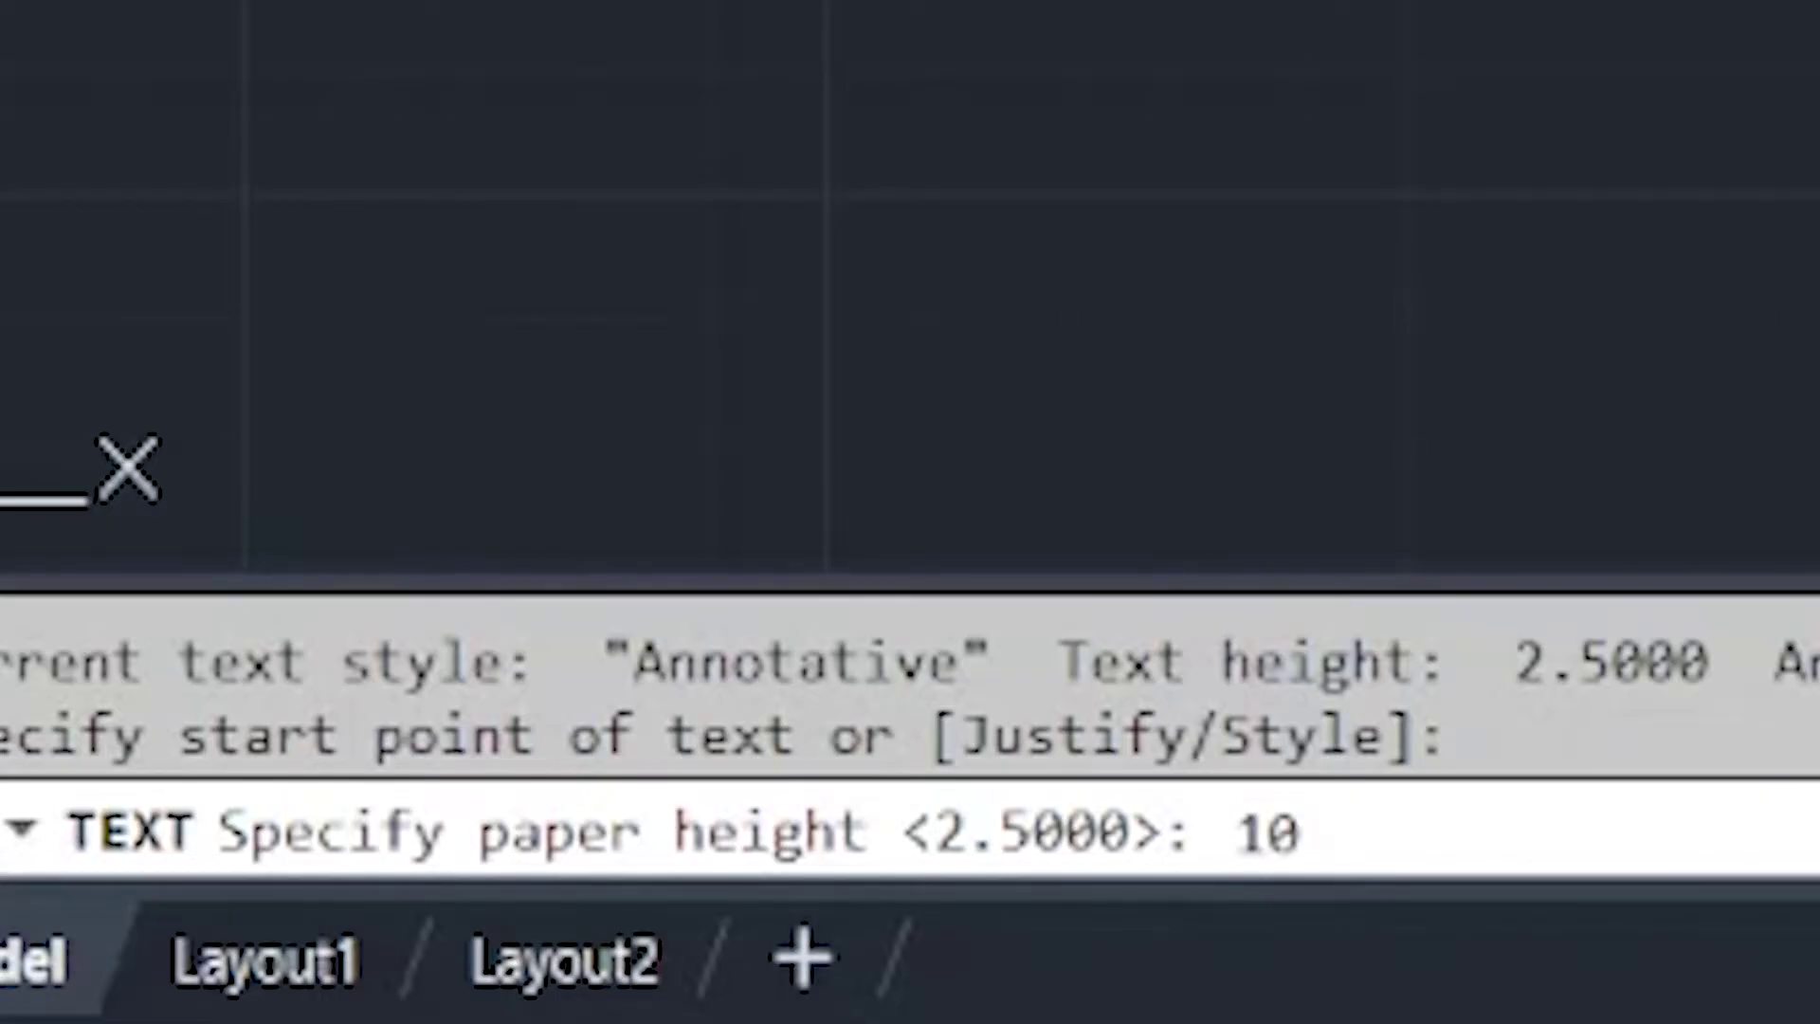
{"action": "key", "text": "Return"}
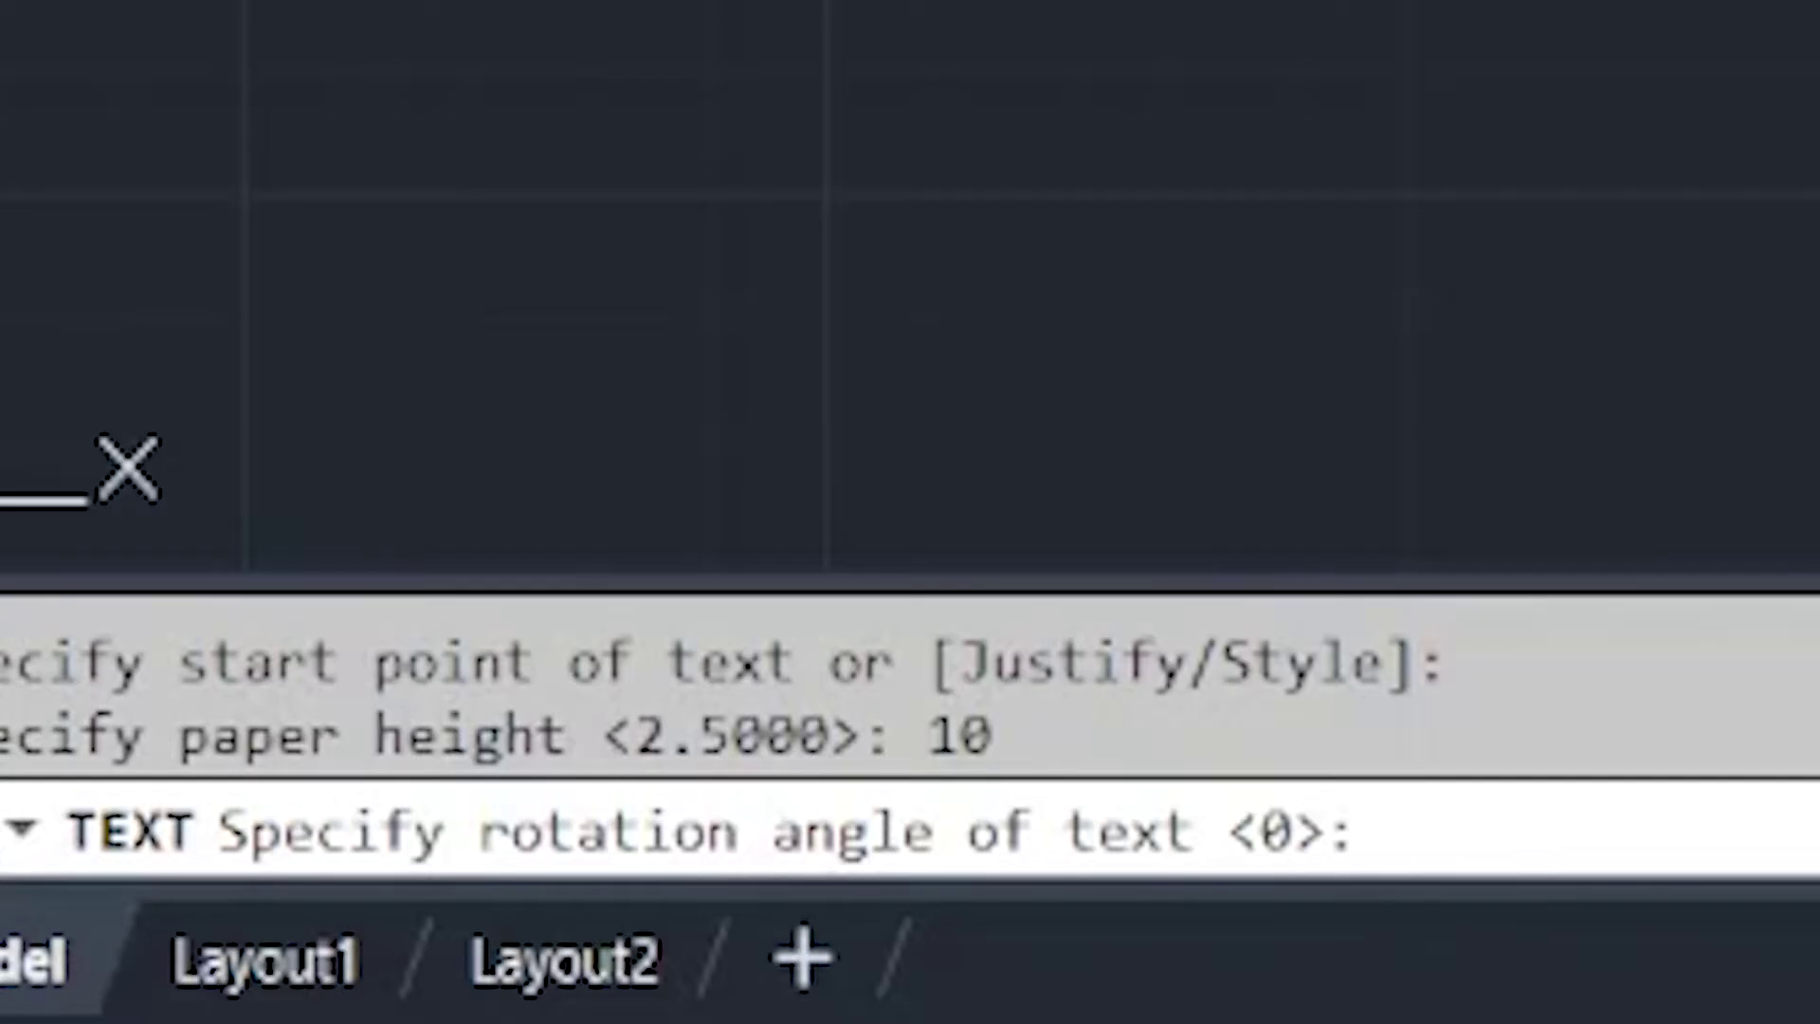
{"action": "type", "text": "0"}
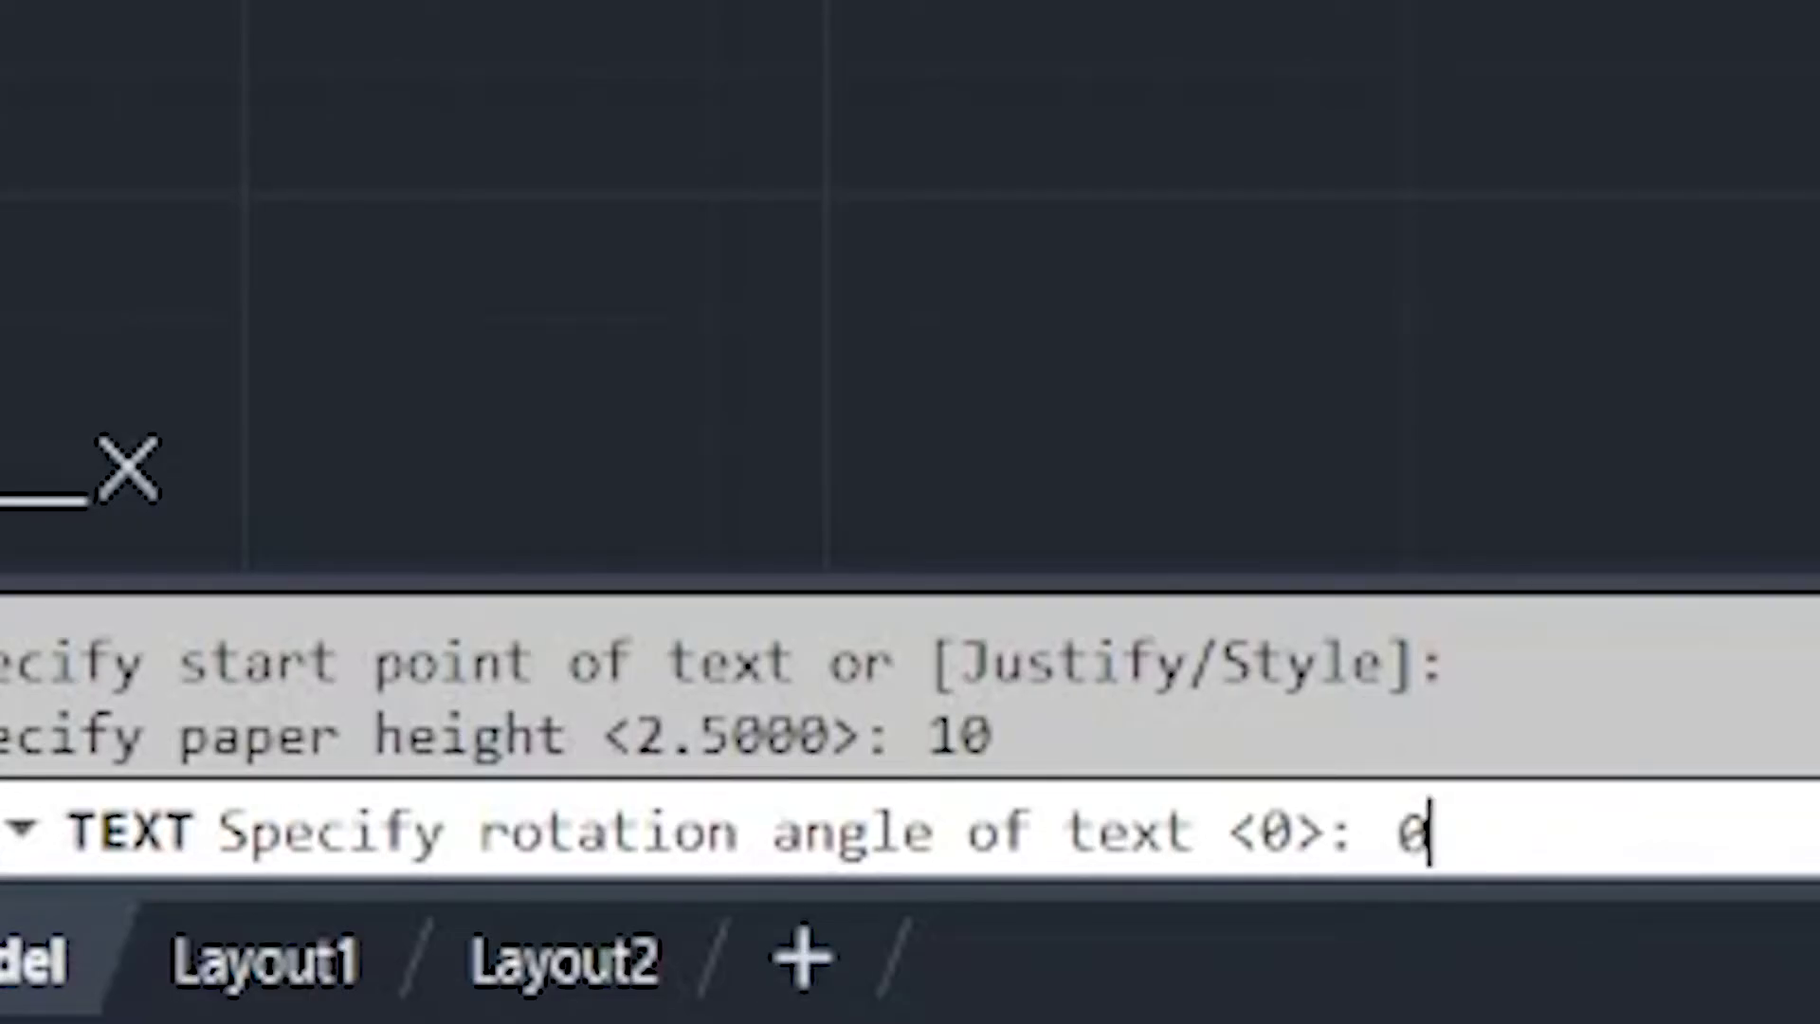
{"action": "key", "text": "Return"}
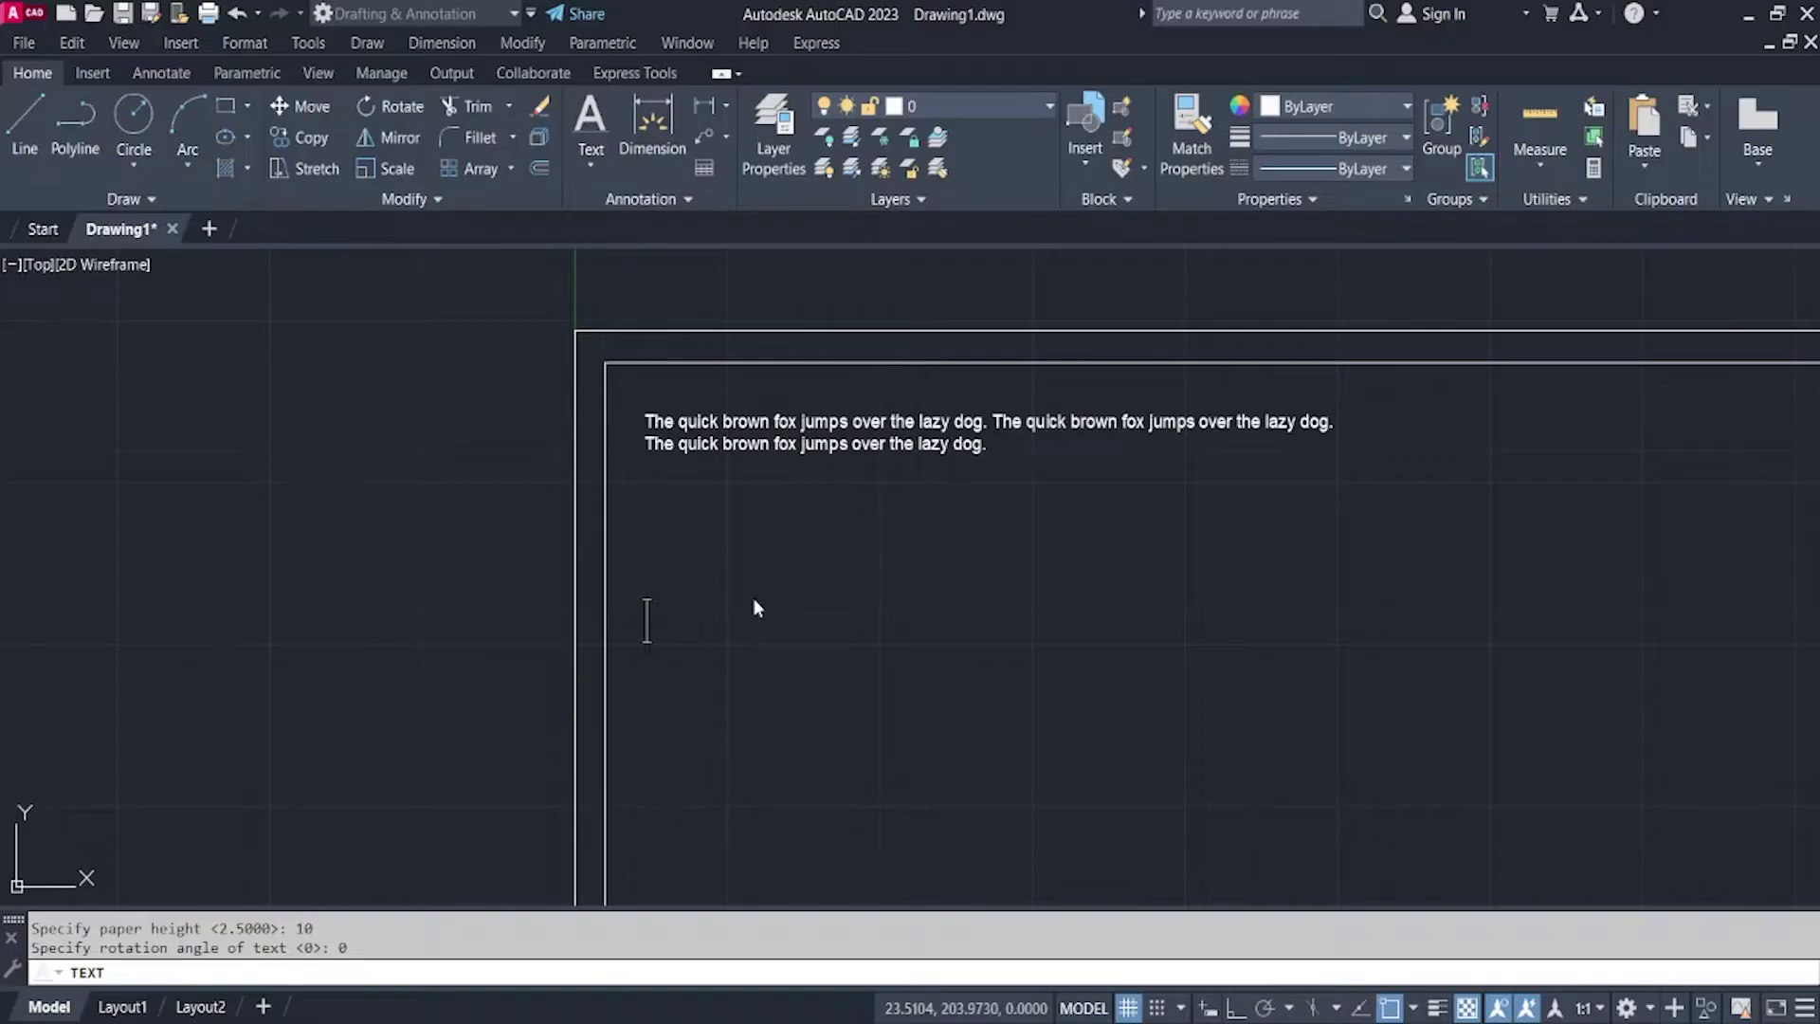
{"action": "type", "text": "Juan "}
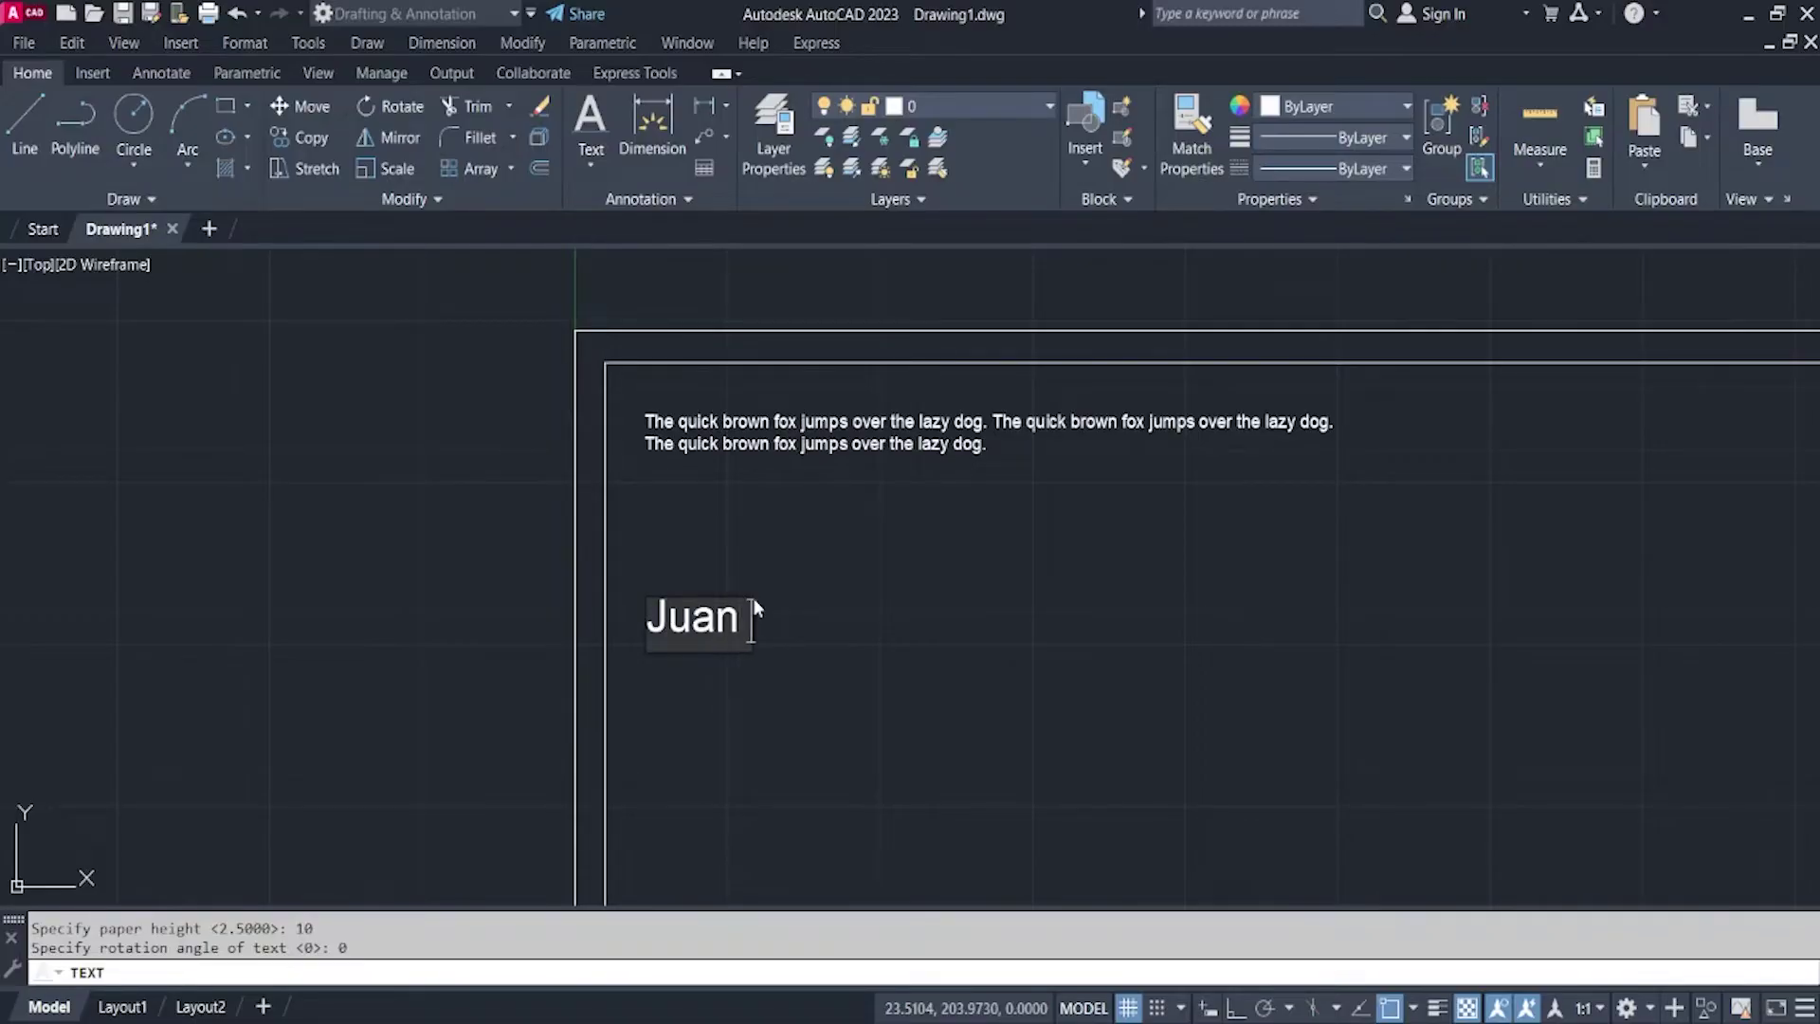
{"action": "type", "text": "Dela"}
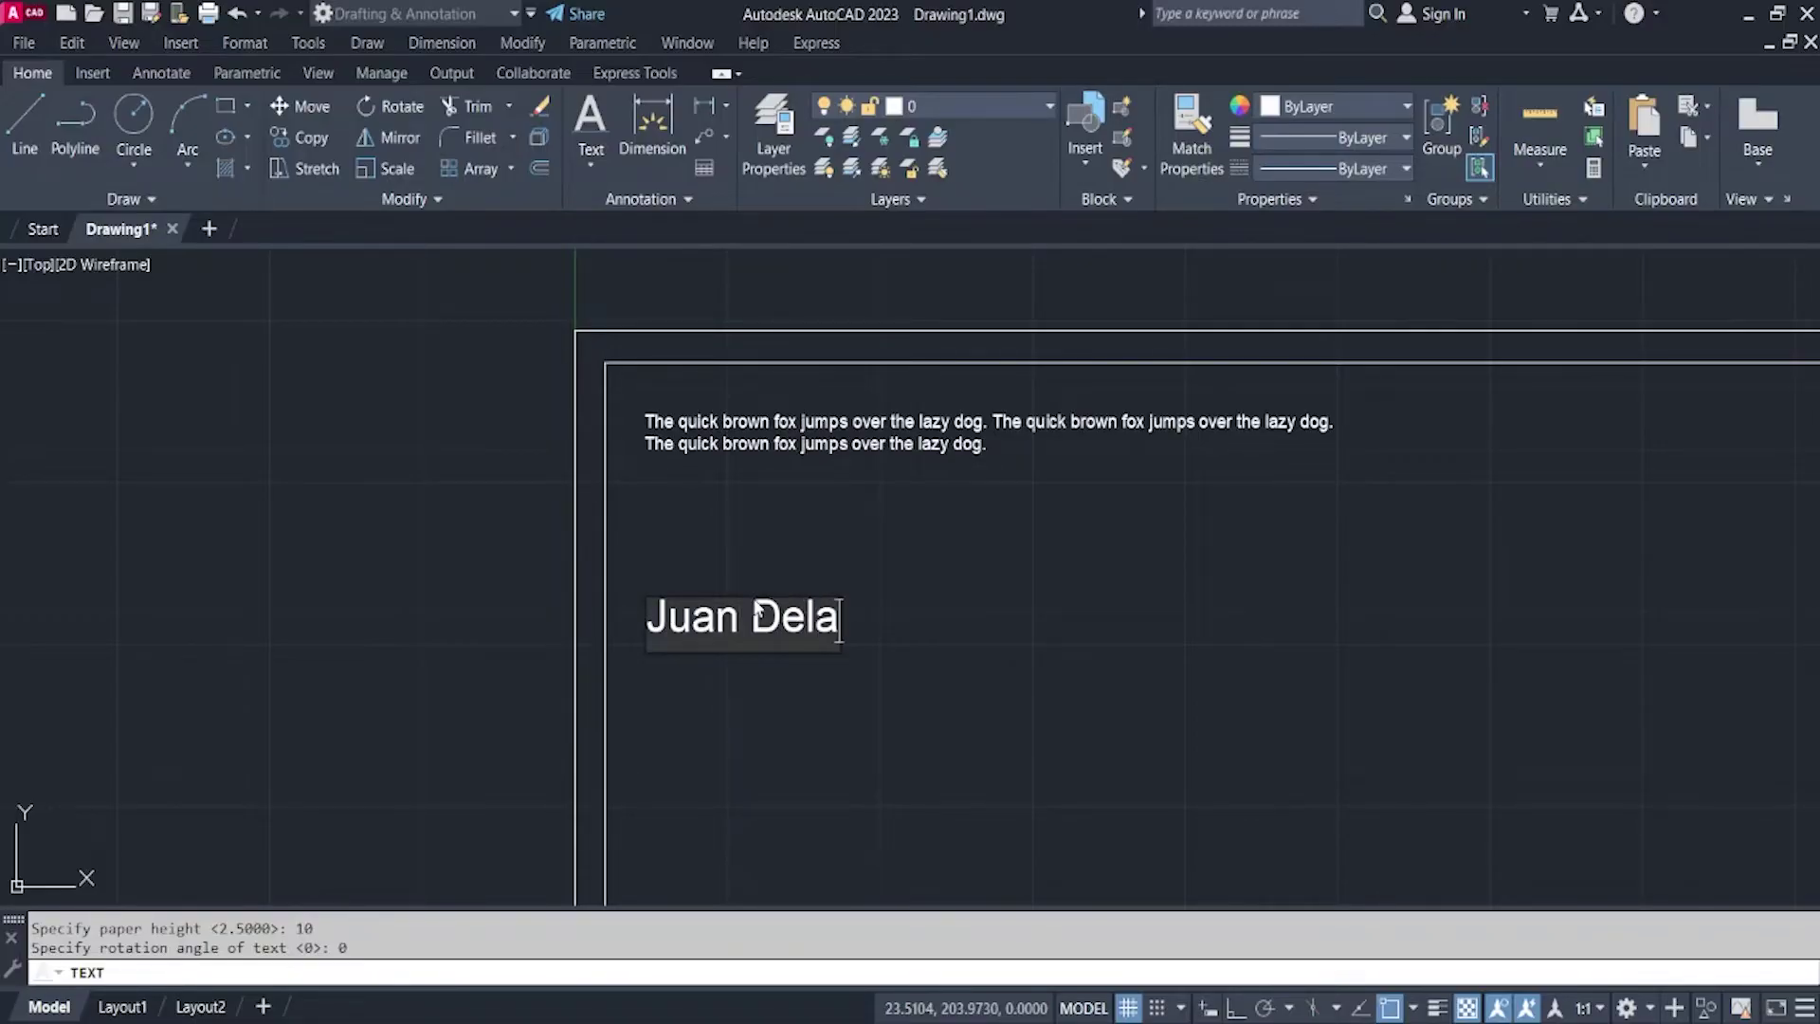
{"action": "type", "text": " Cruz"}
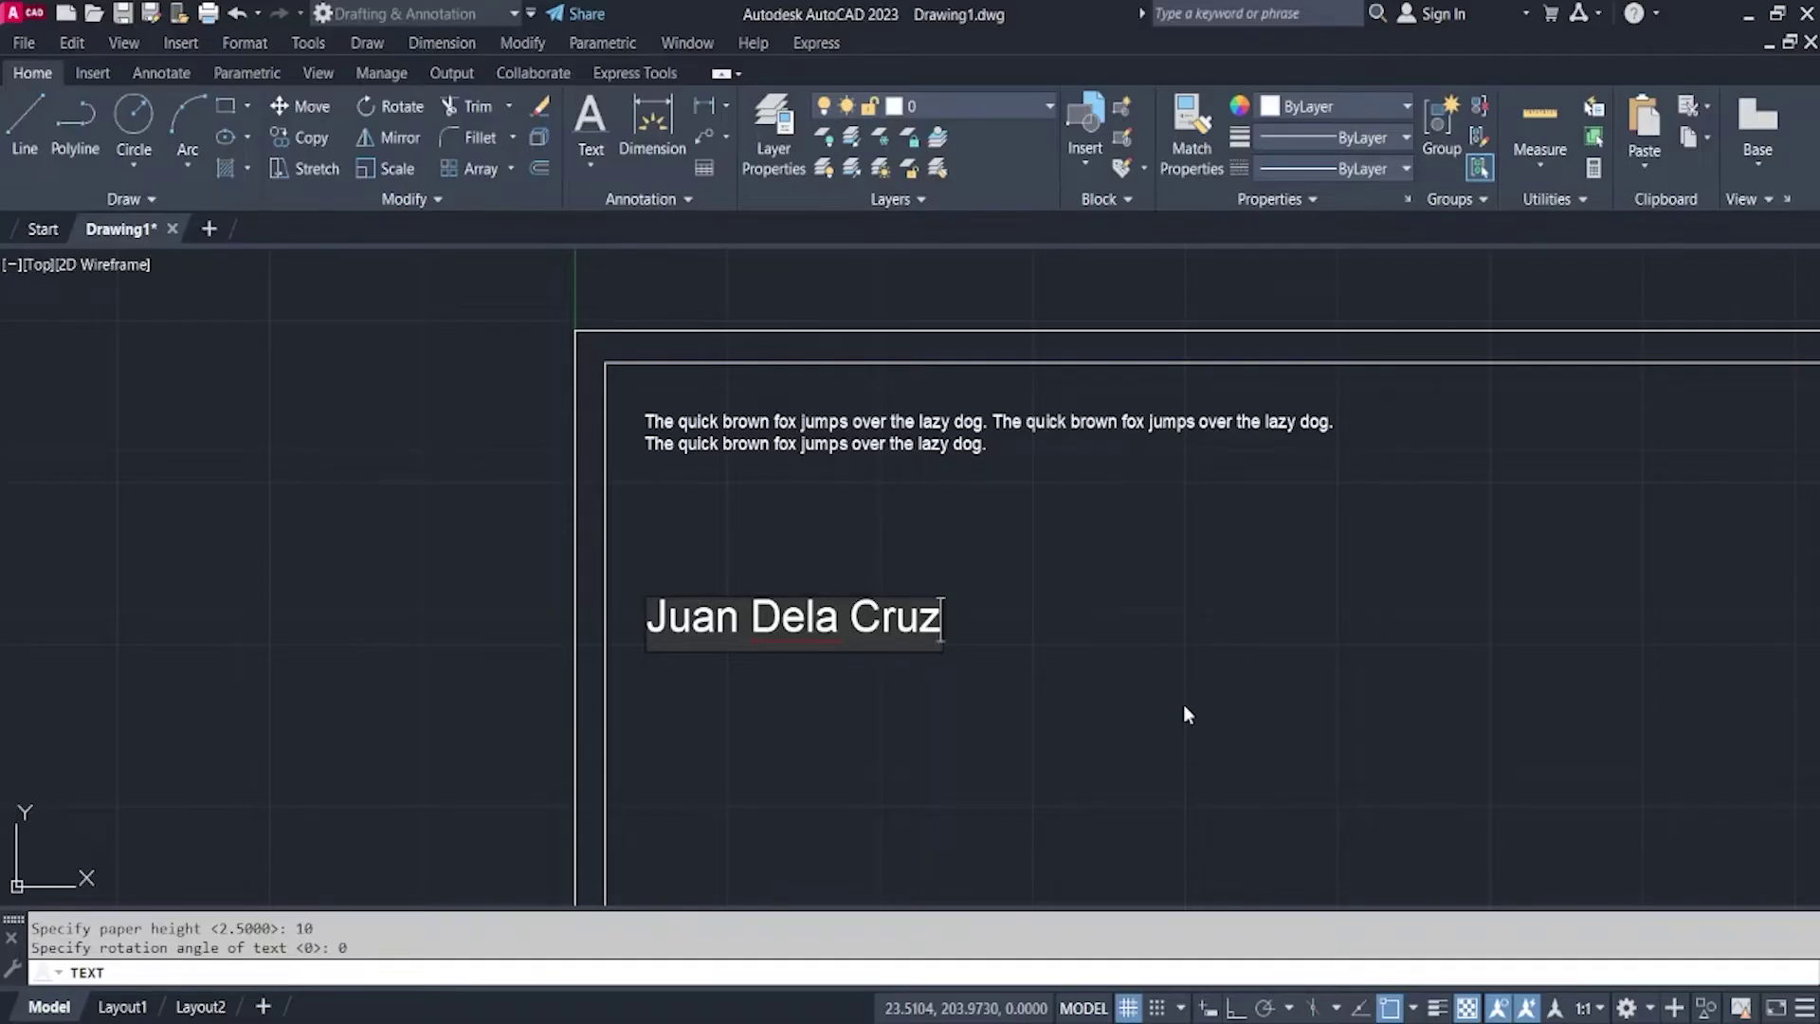
{"action": "left_click", "coordinate": [1053, 680]}
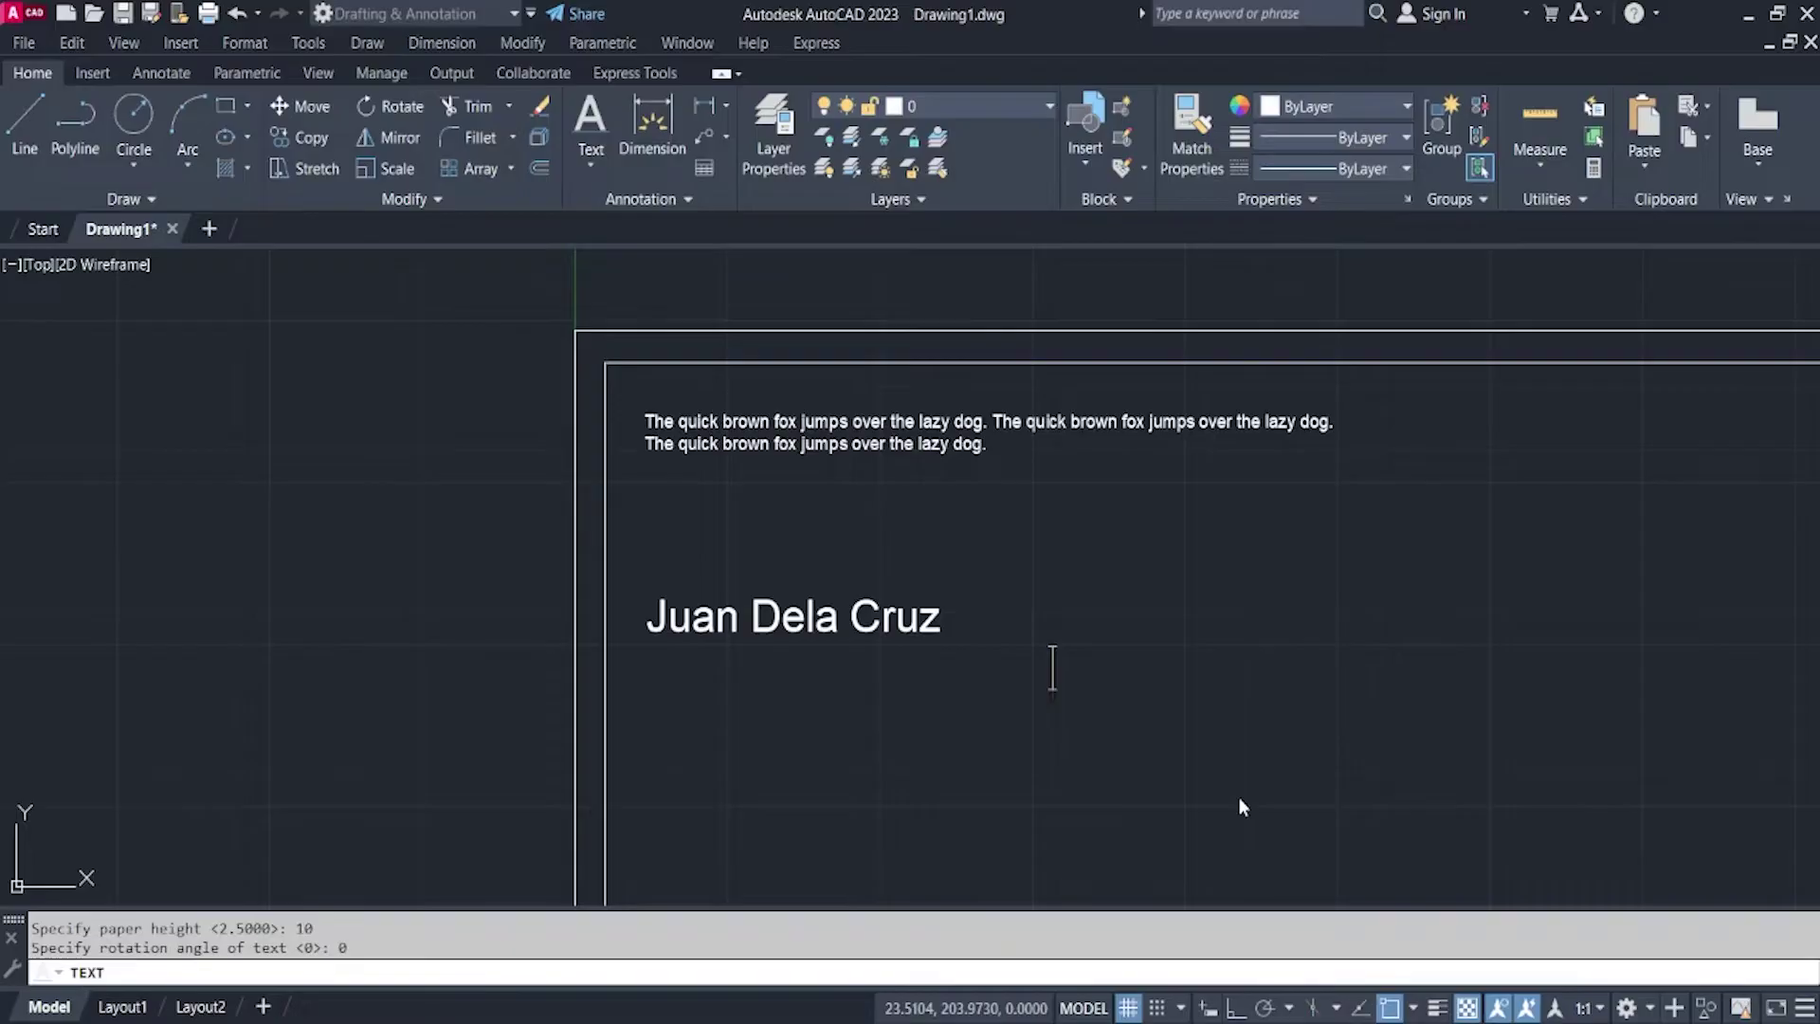
{"action": "key", "text": "Escape"}
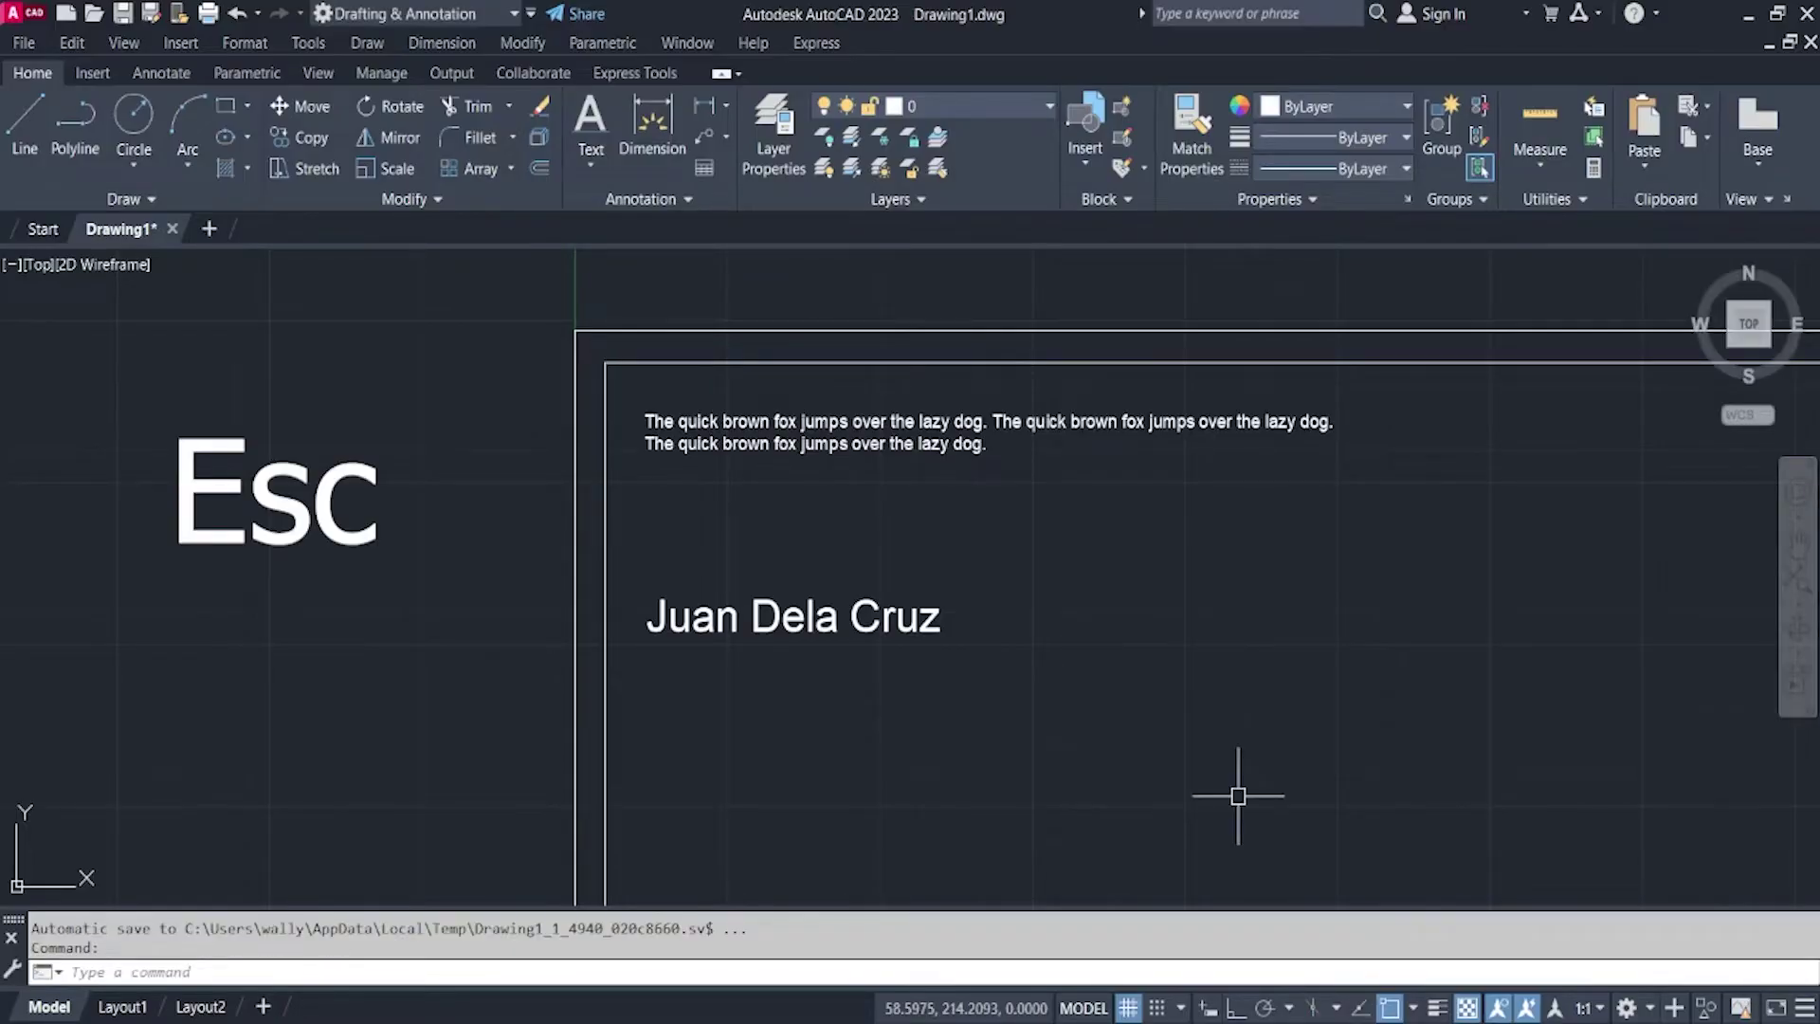
Add a second single-line copy of the name at height 15, rotated 90 degrees
{"action": "key", "text": "Return"}
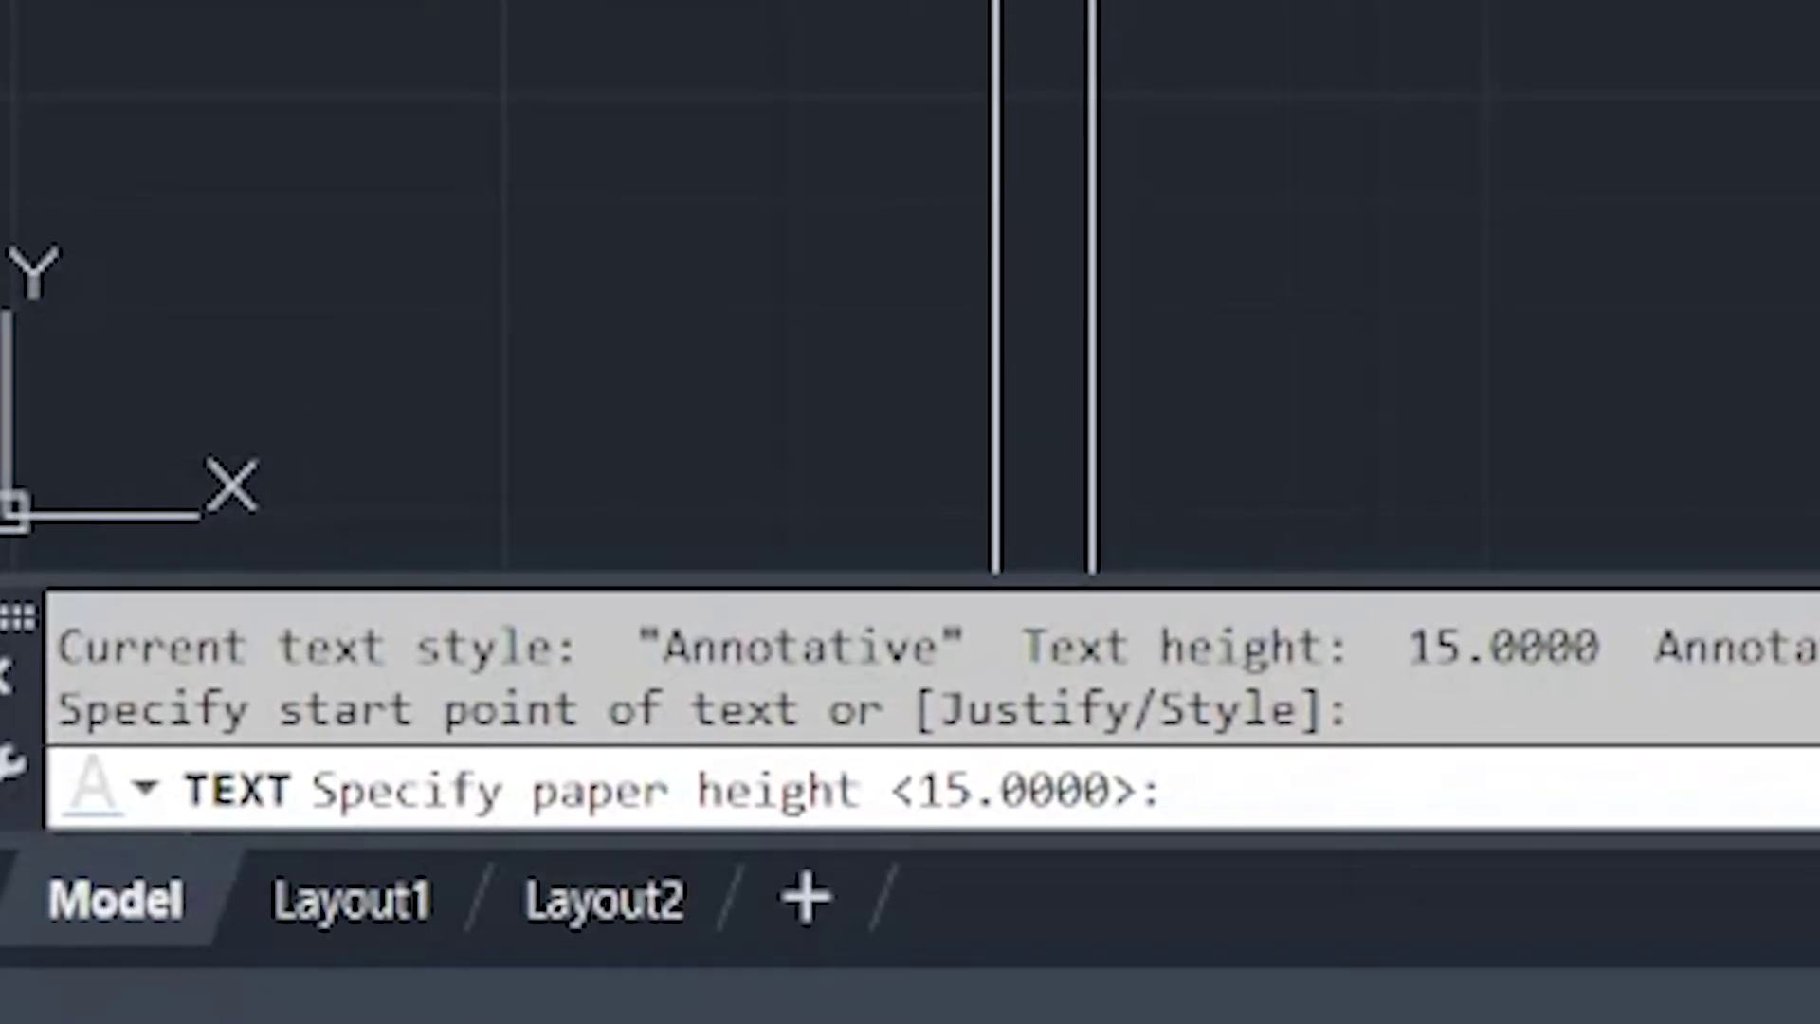
{"action": "type", "text": "15"}
{"action": "key", "text": "Return"}
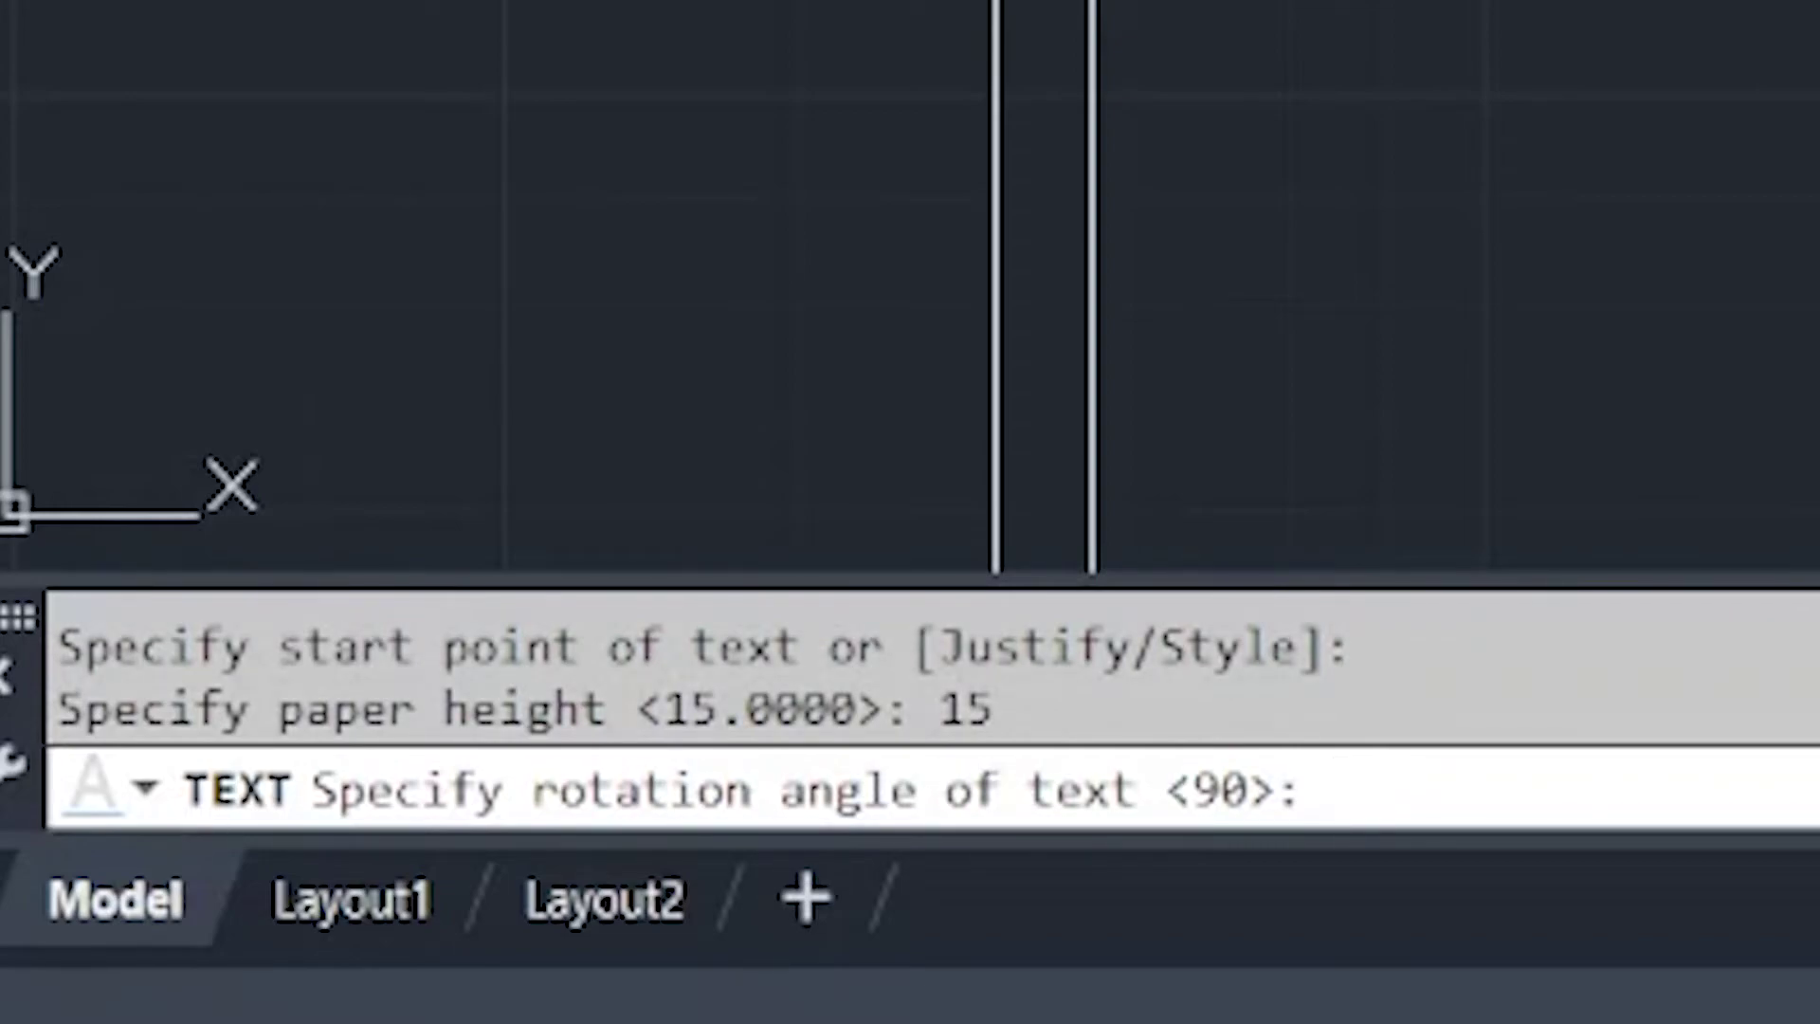
{"action": "type", "text": "90"}
{"action": "key", "text": "Return"}
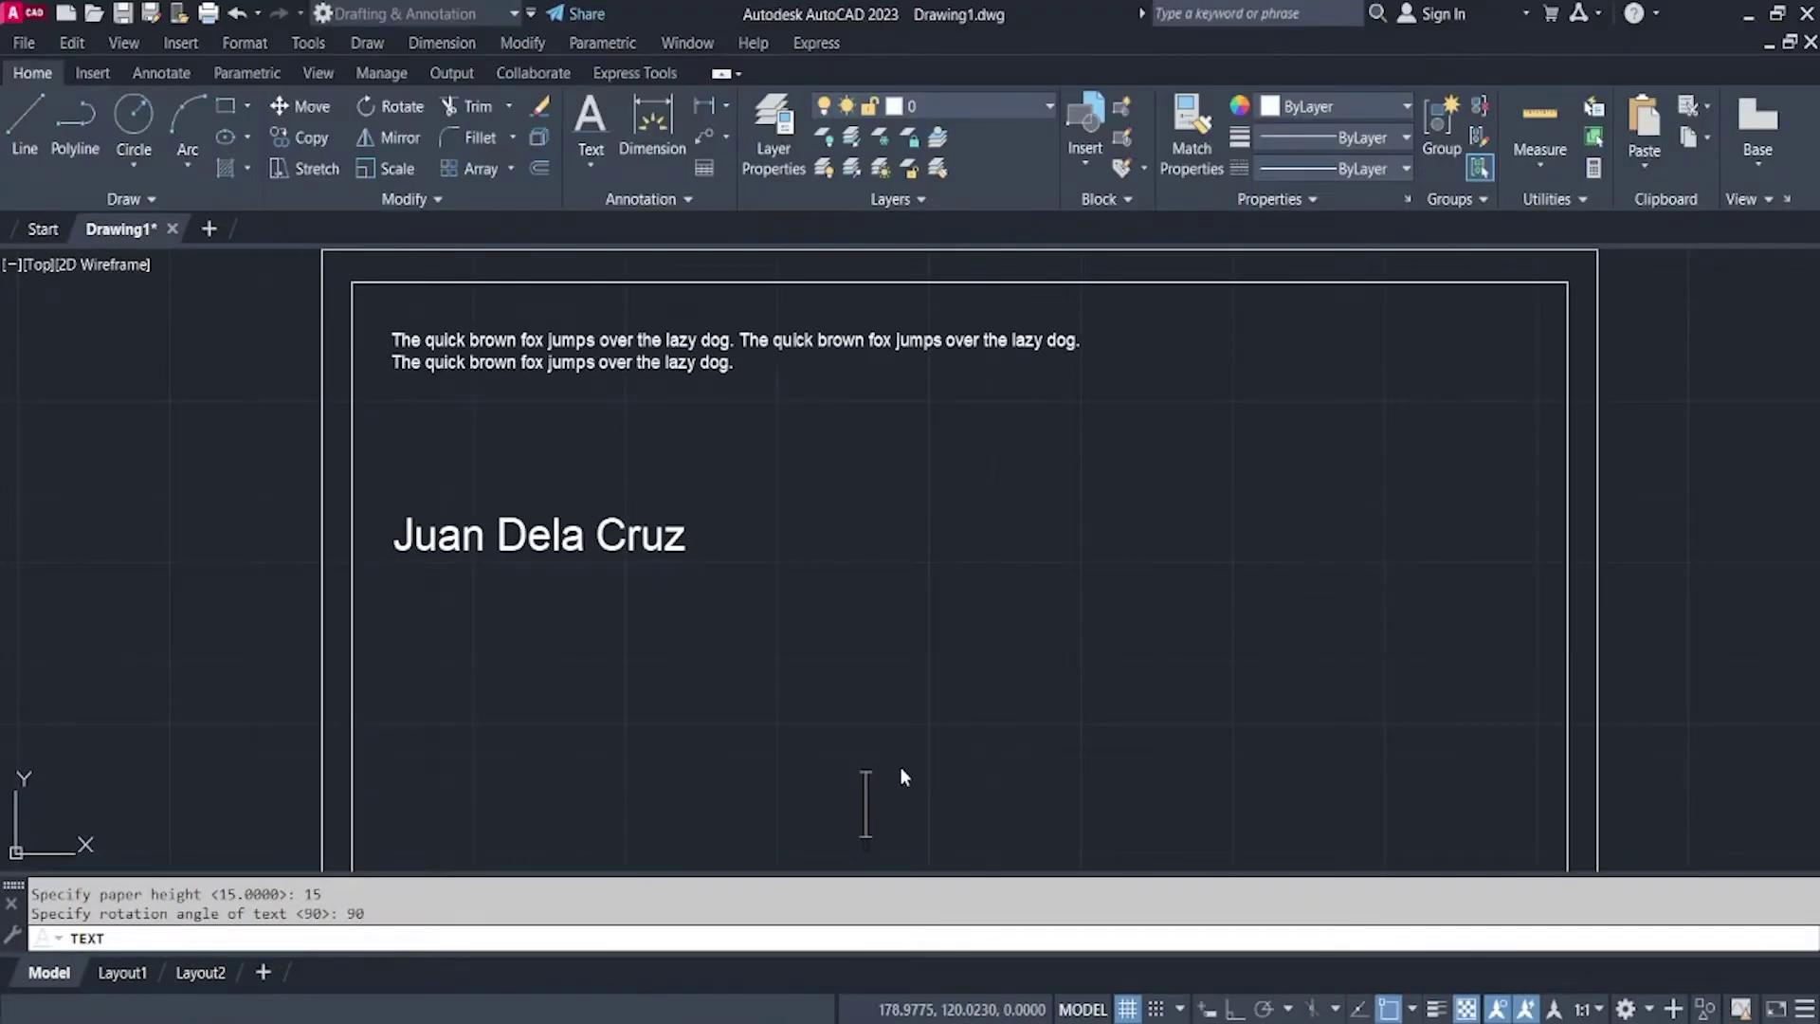
{"action": "type", "text": "Juan "}
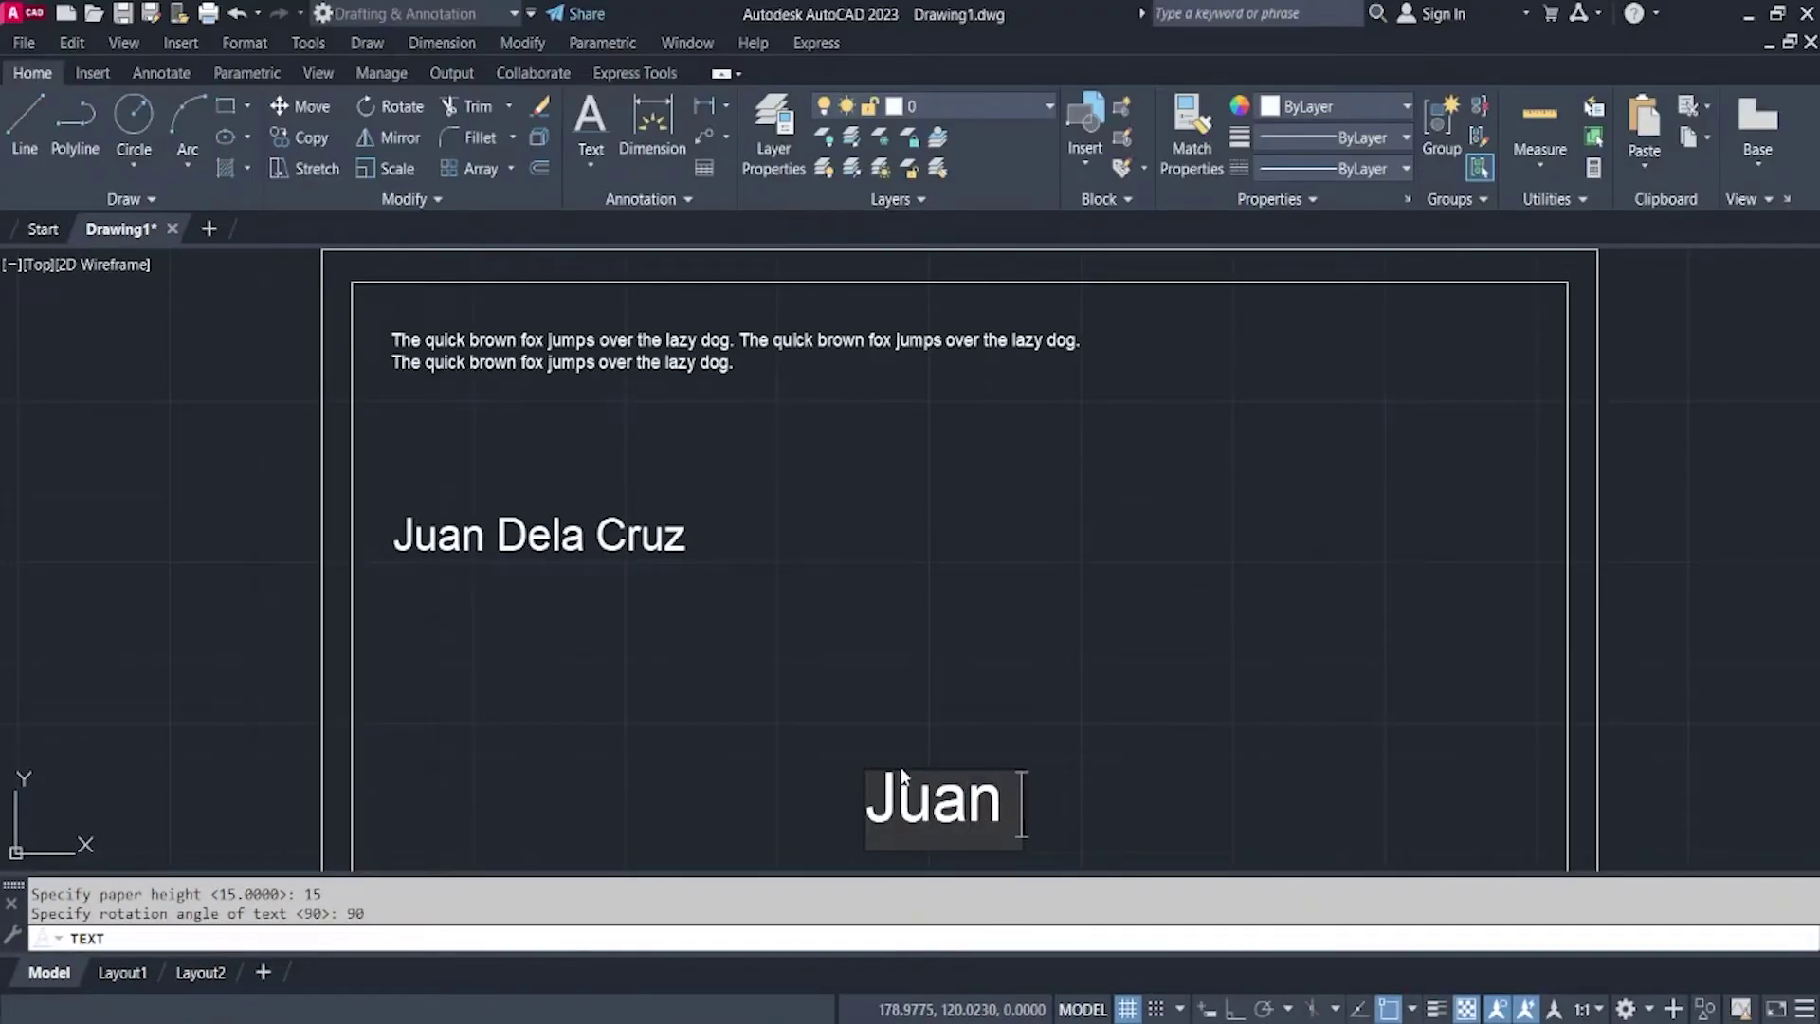
{"action": "type", "text": "Dela C"}
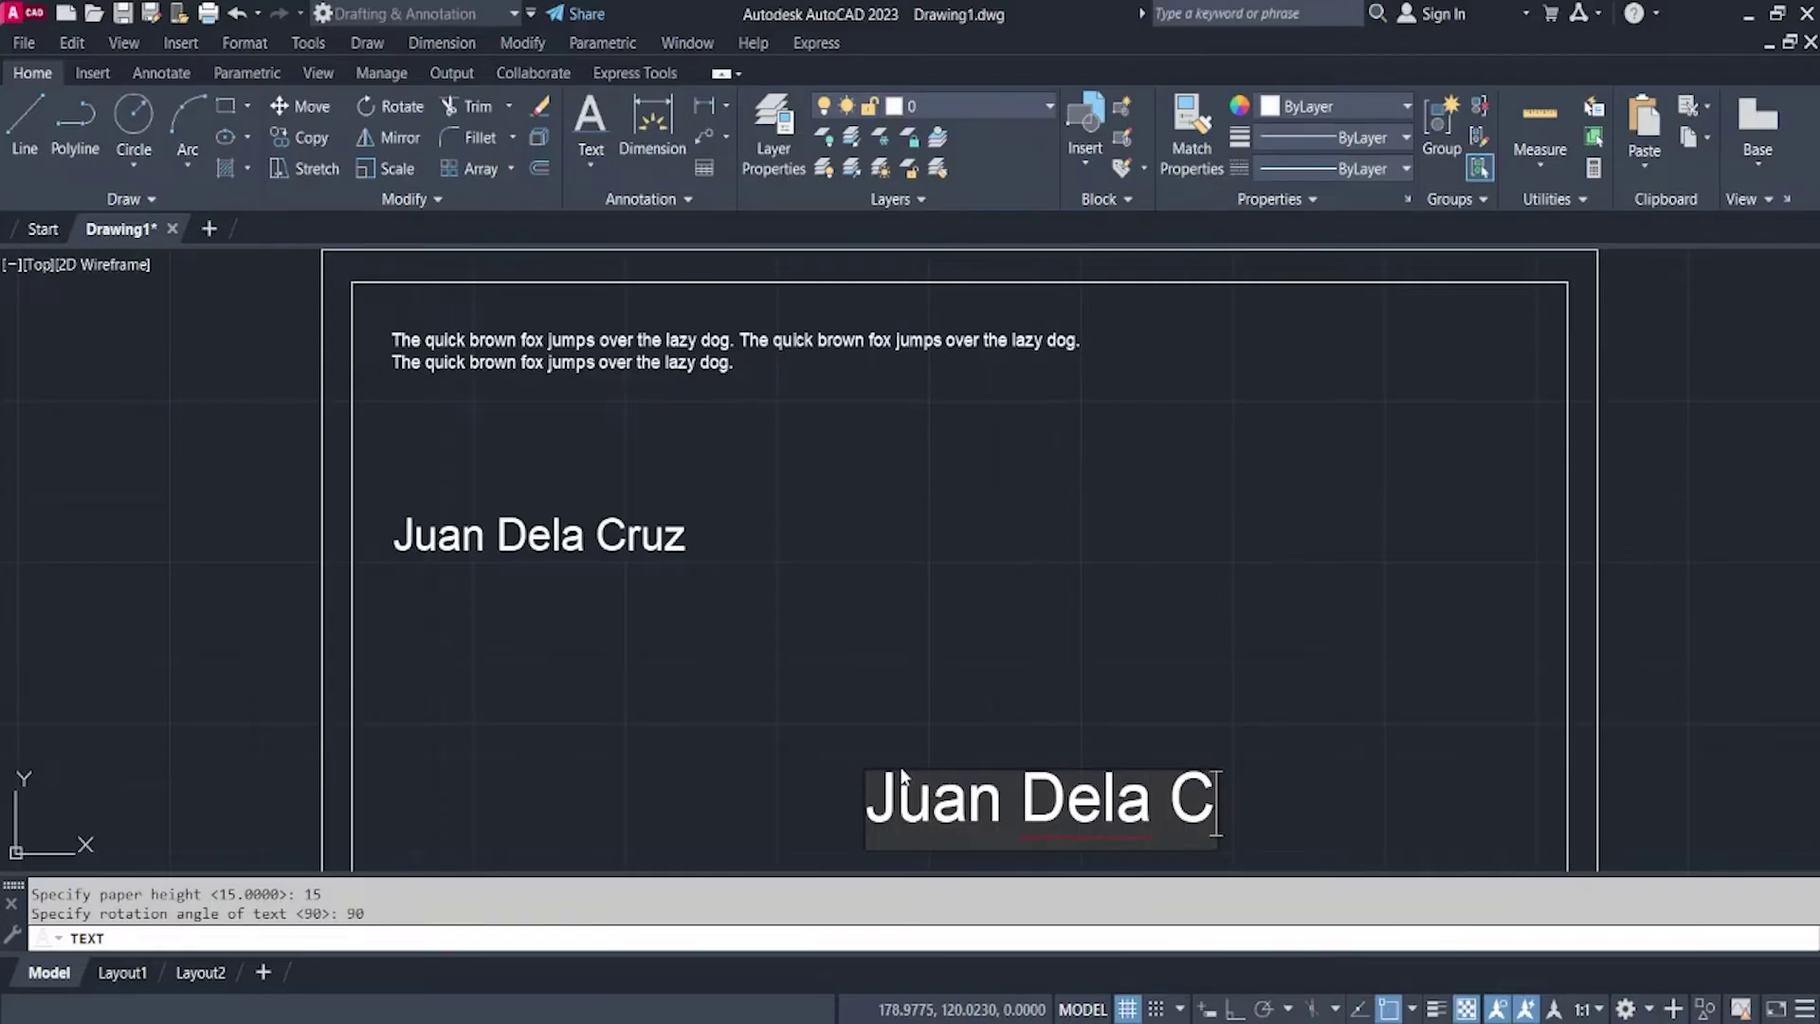
{"action": "type", "text": "ruz"}
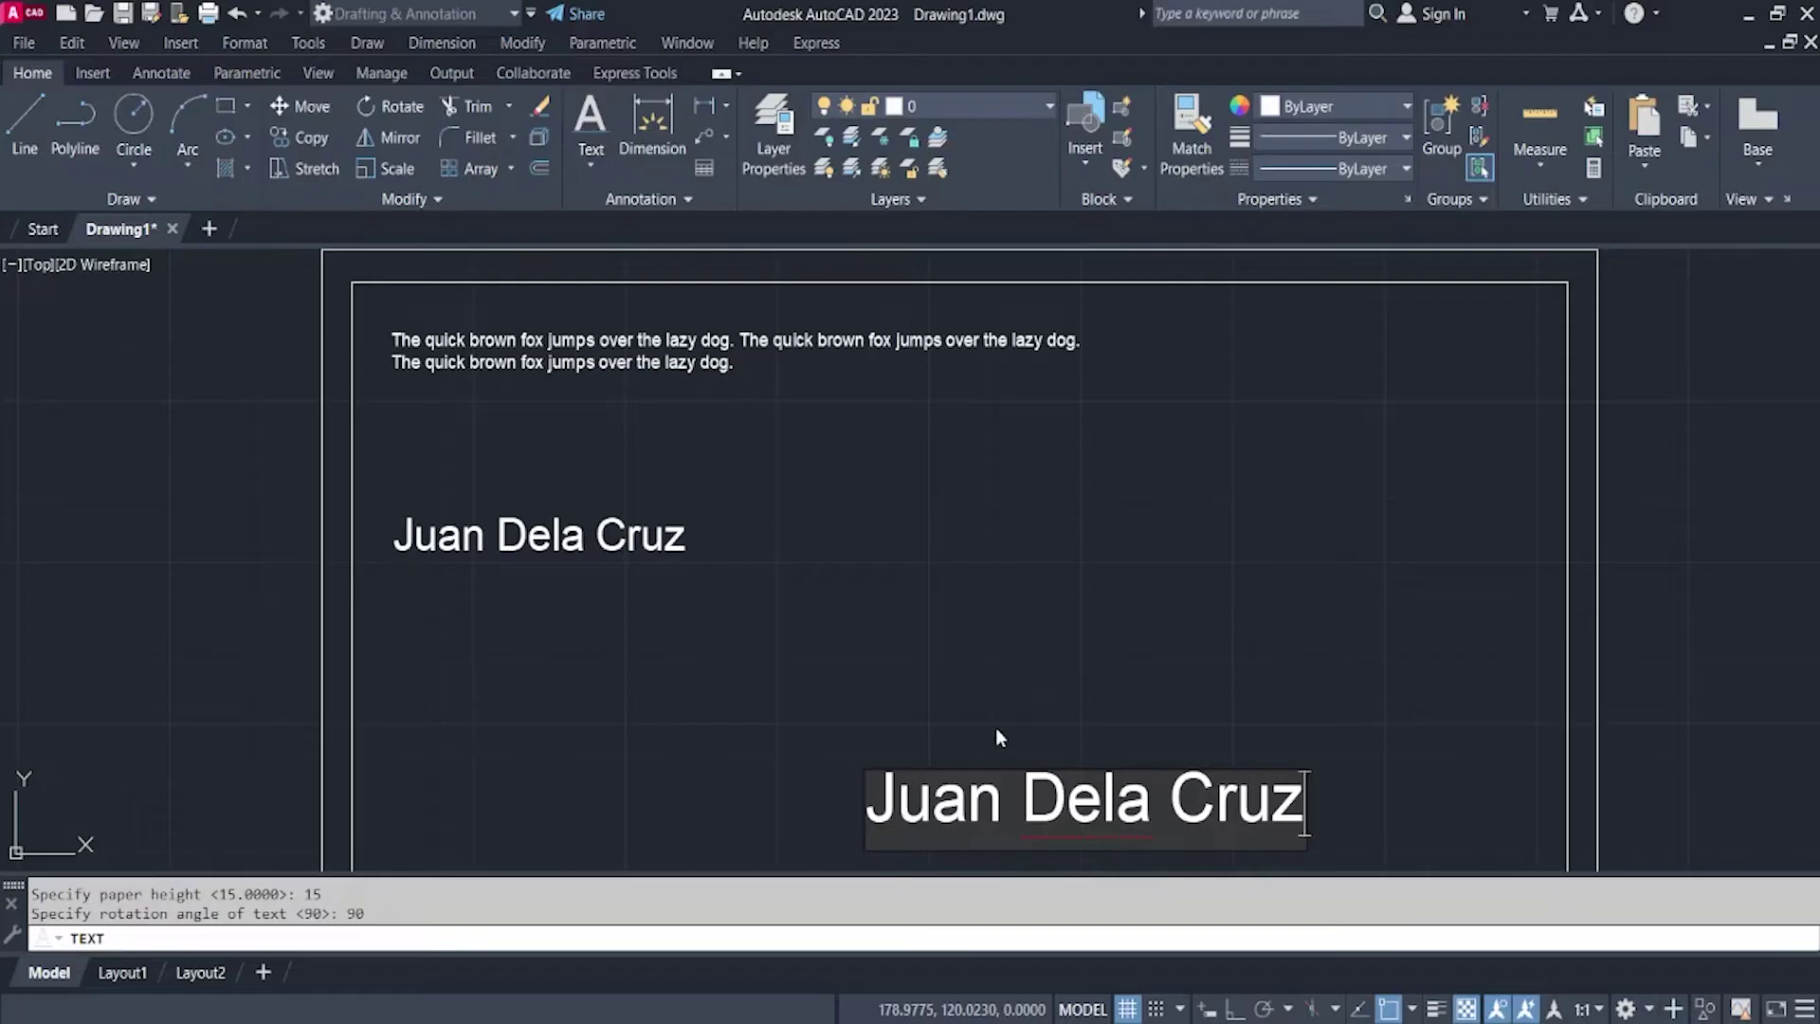
{"action": "left_click", "coordinate": [1390, 823]}
{"action": "key", "text": "Escape"}
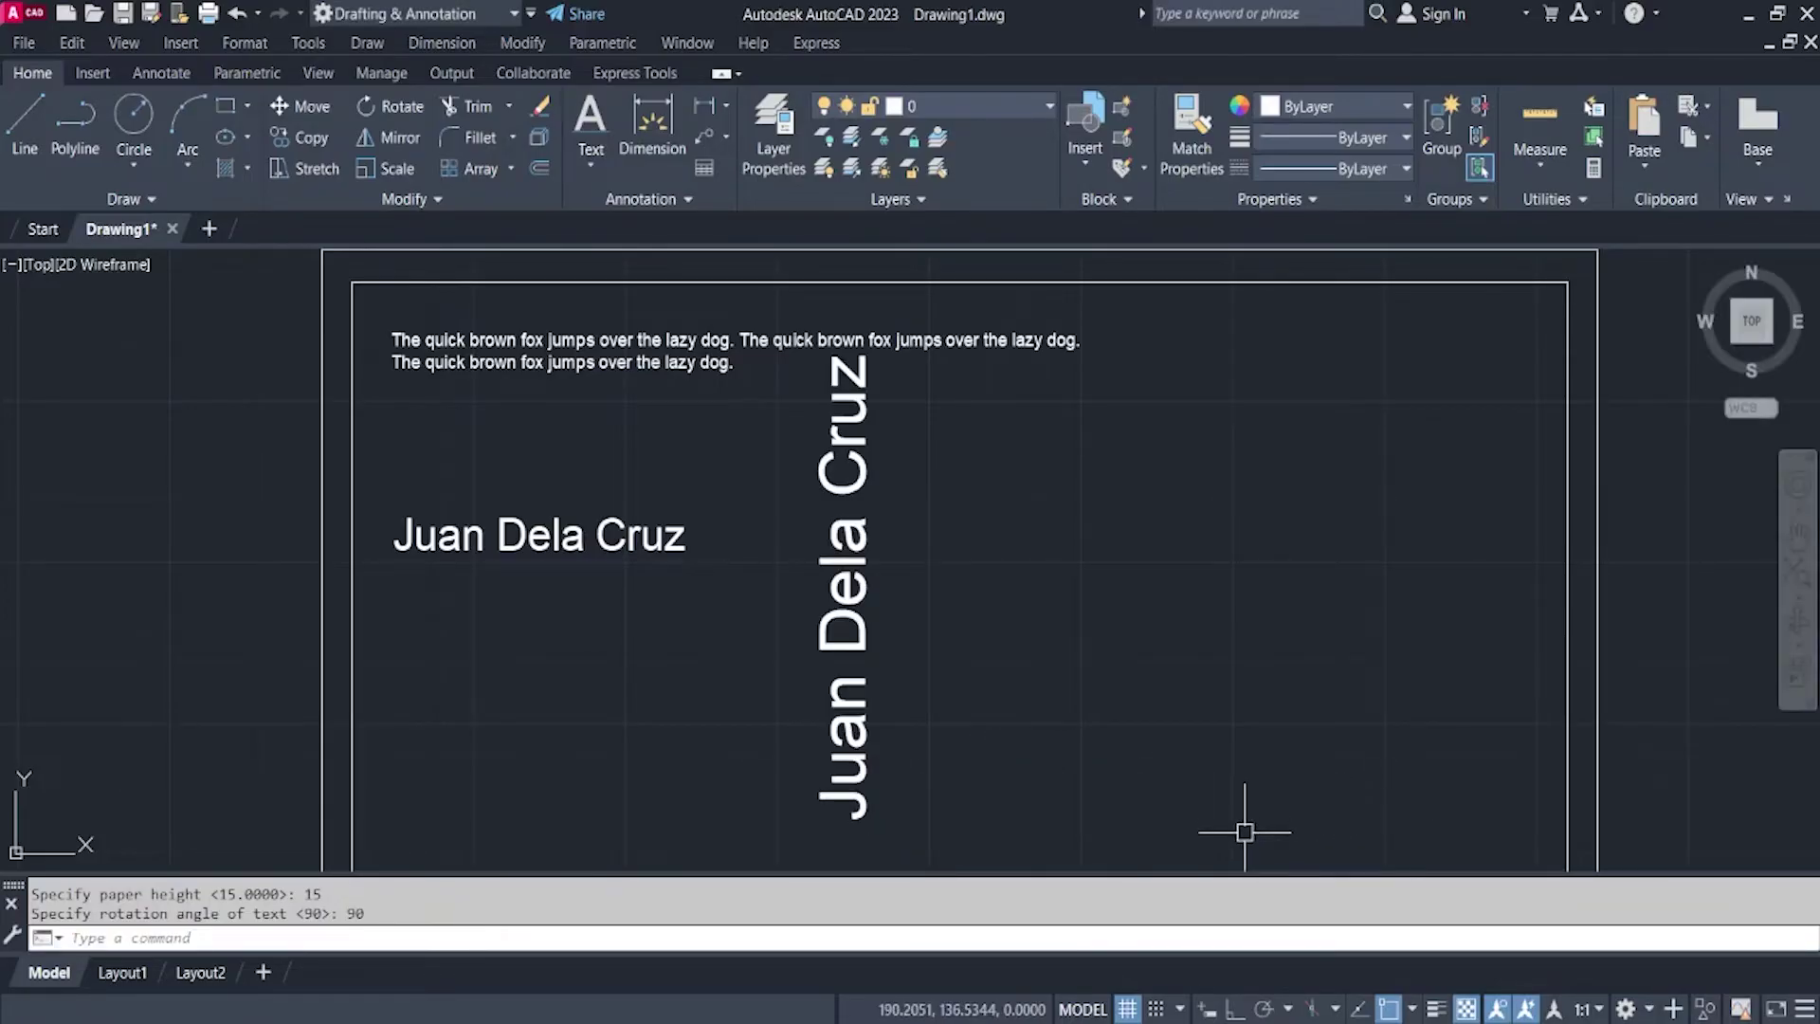
{"action": "middle_click_drag", "start_coordinate": [953, 622], "coordinate": [964, 638]}
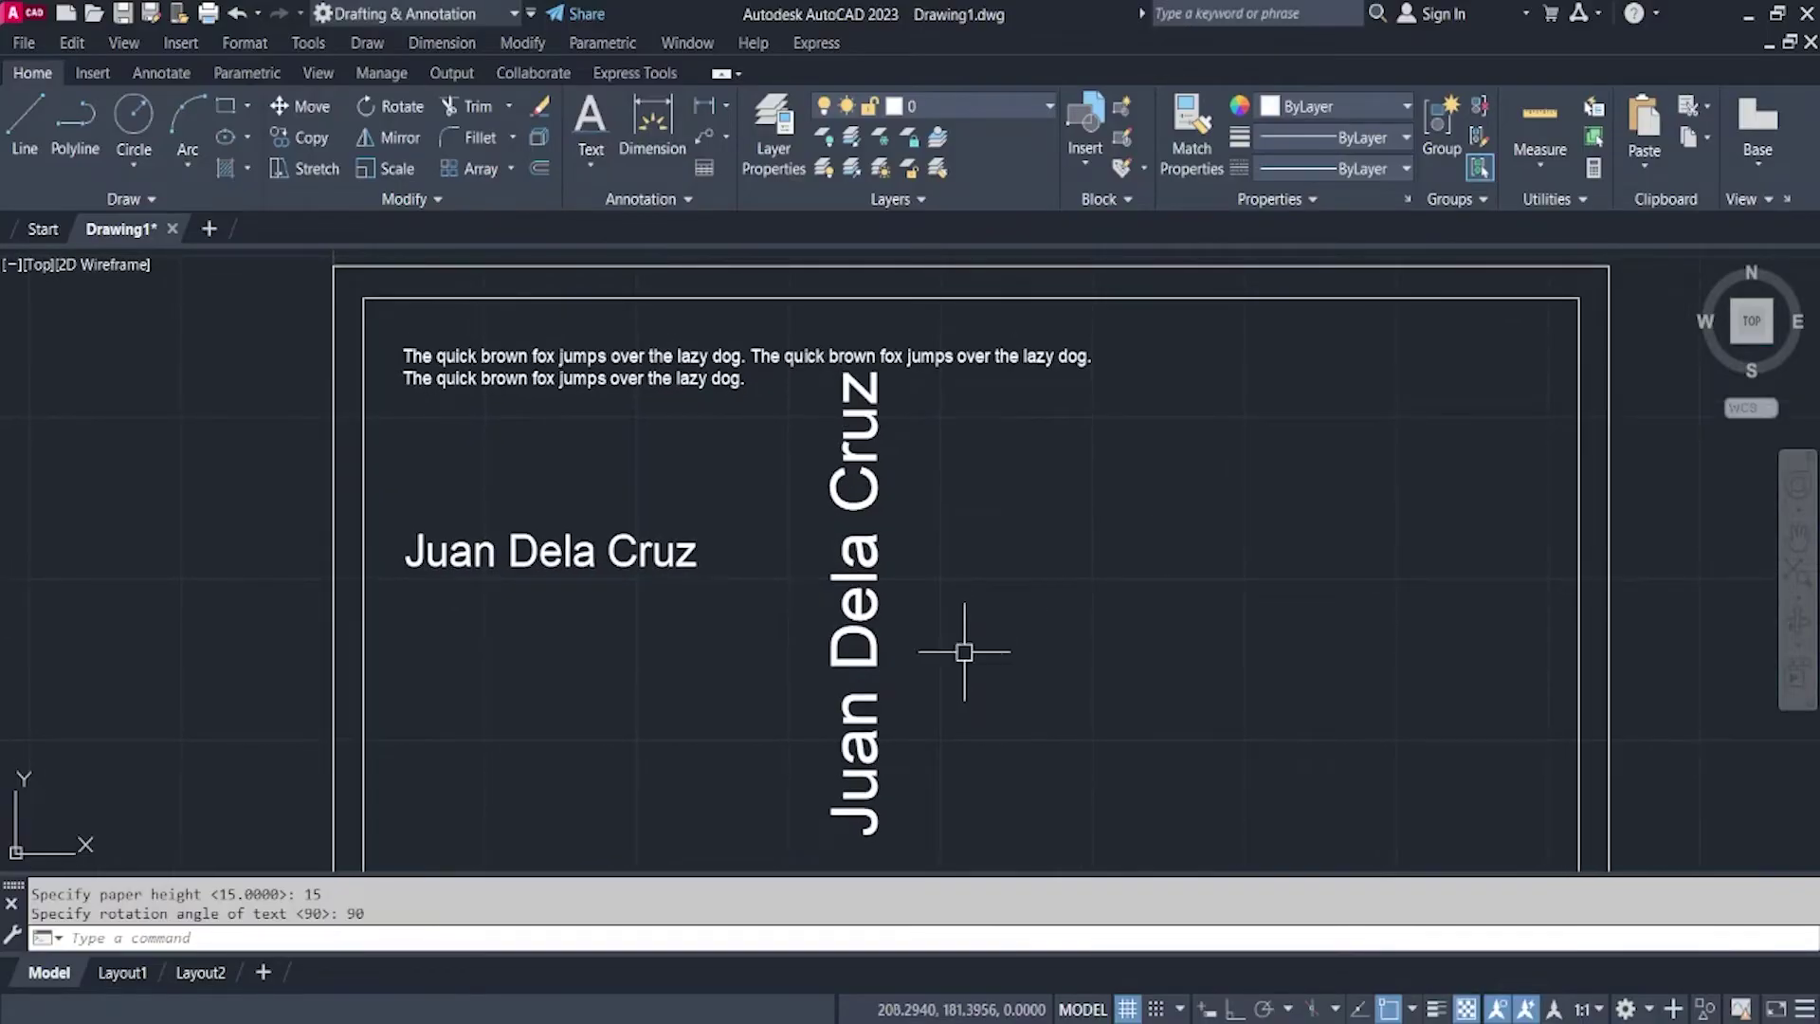
{"action": "mouse_move", "coordinate": [918, 735]}
{"action": "middle_mouse_down"}
{"action": "mouse_move", "coordinate": [930, 629]}
{"action": "mouse_move", "coordinate": [939, 655]}
{"action": "middle_mouse_up"}
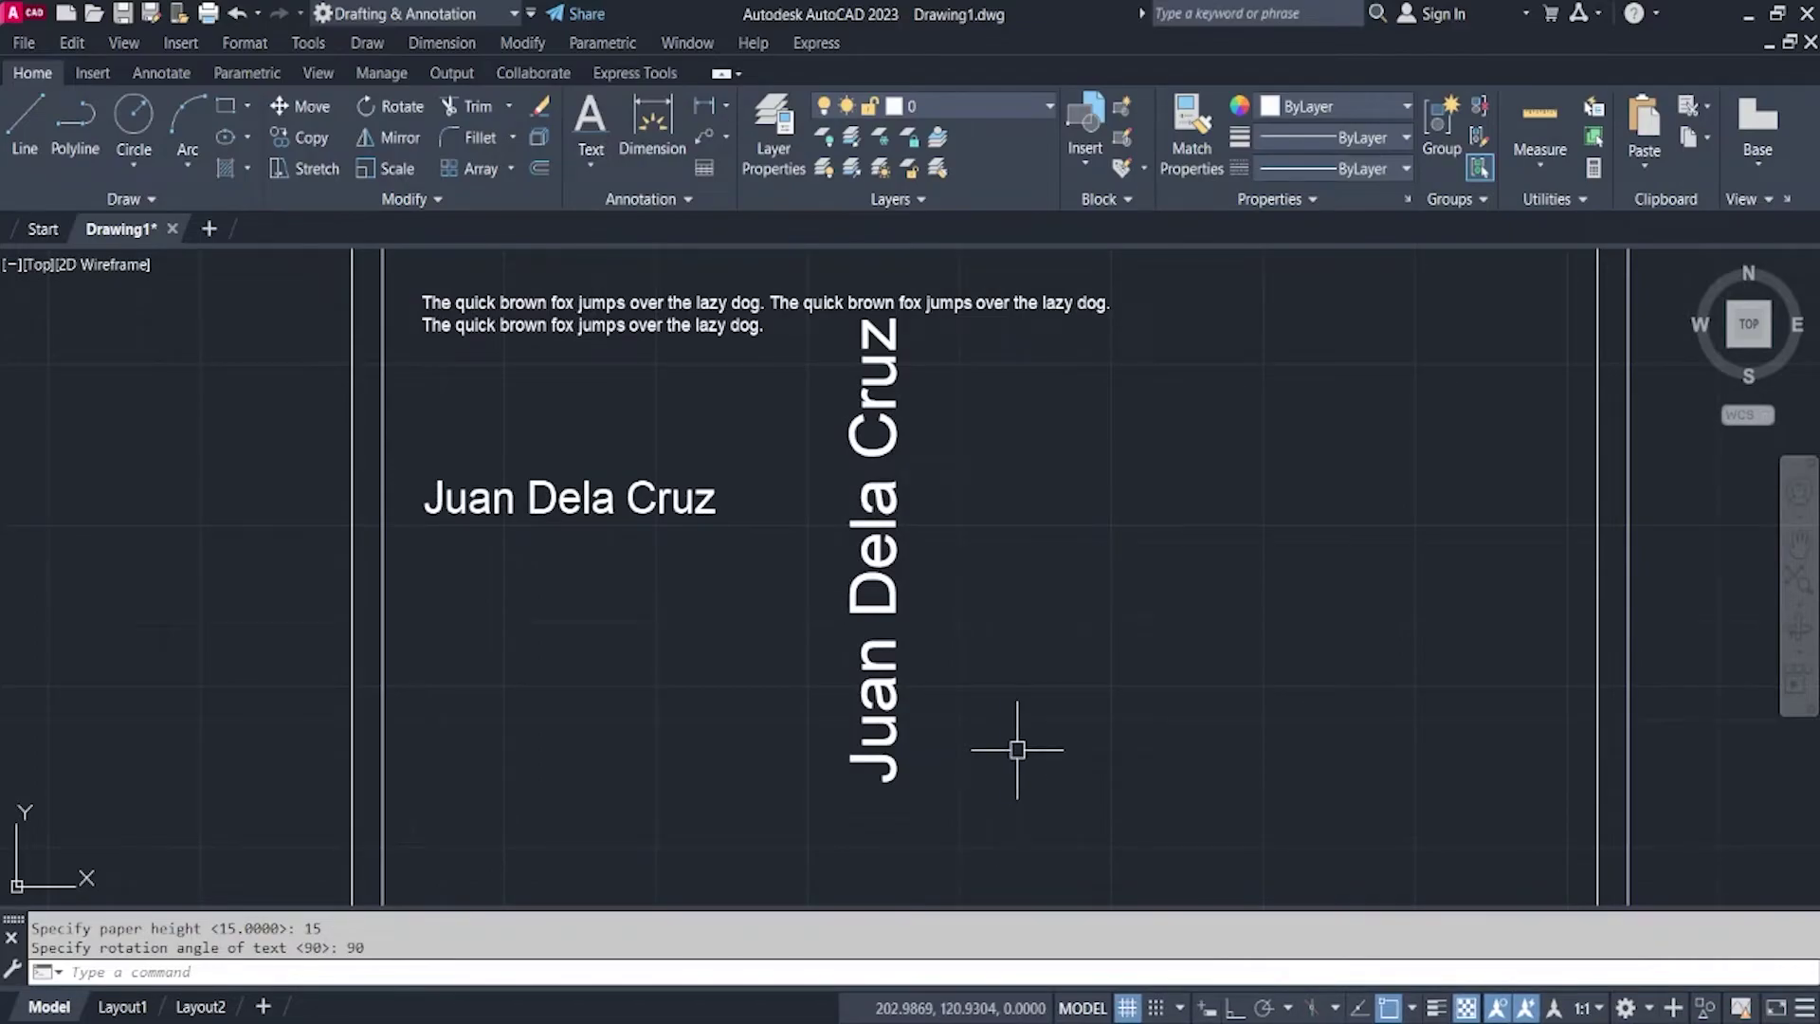
{"action": "double_click", "coordinate": [644, 513]}
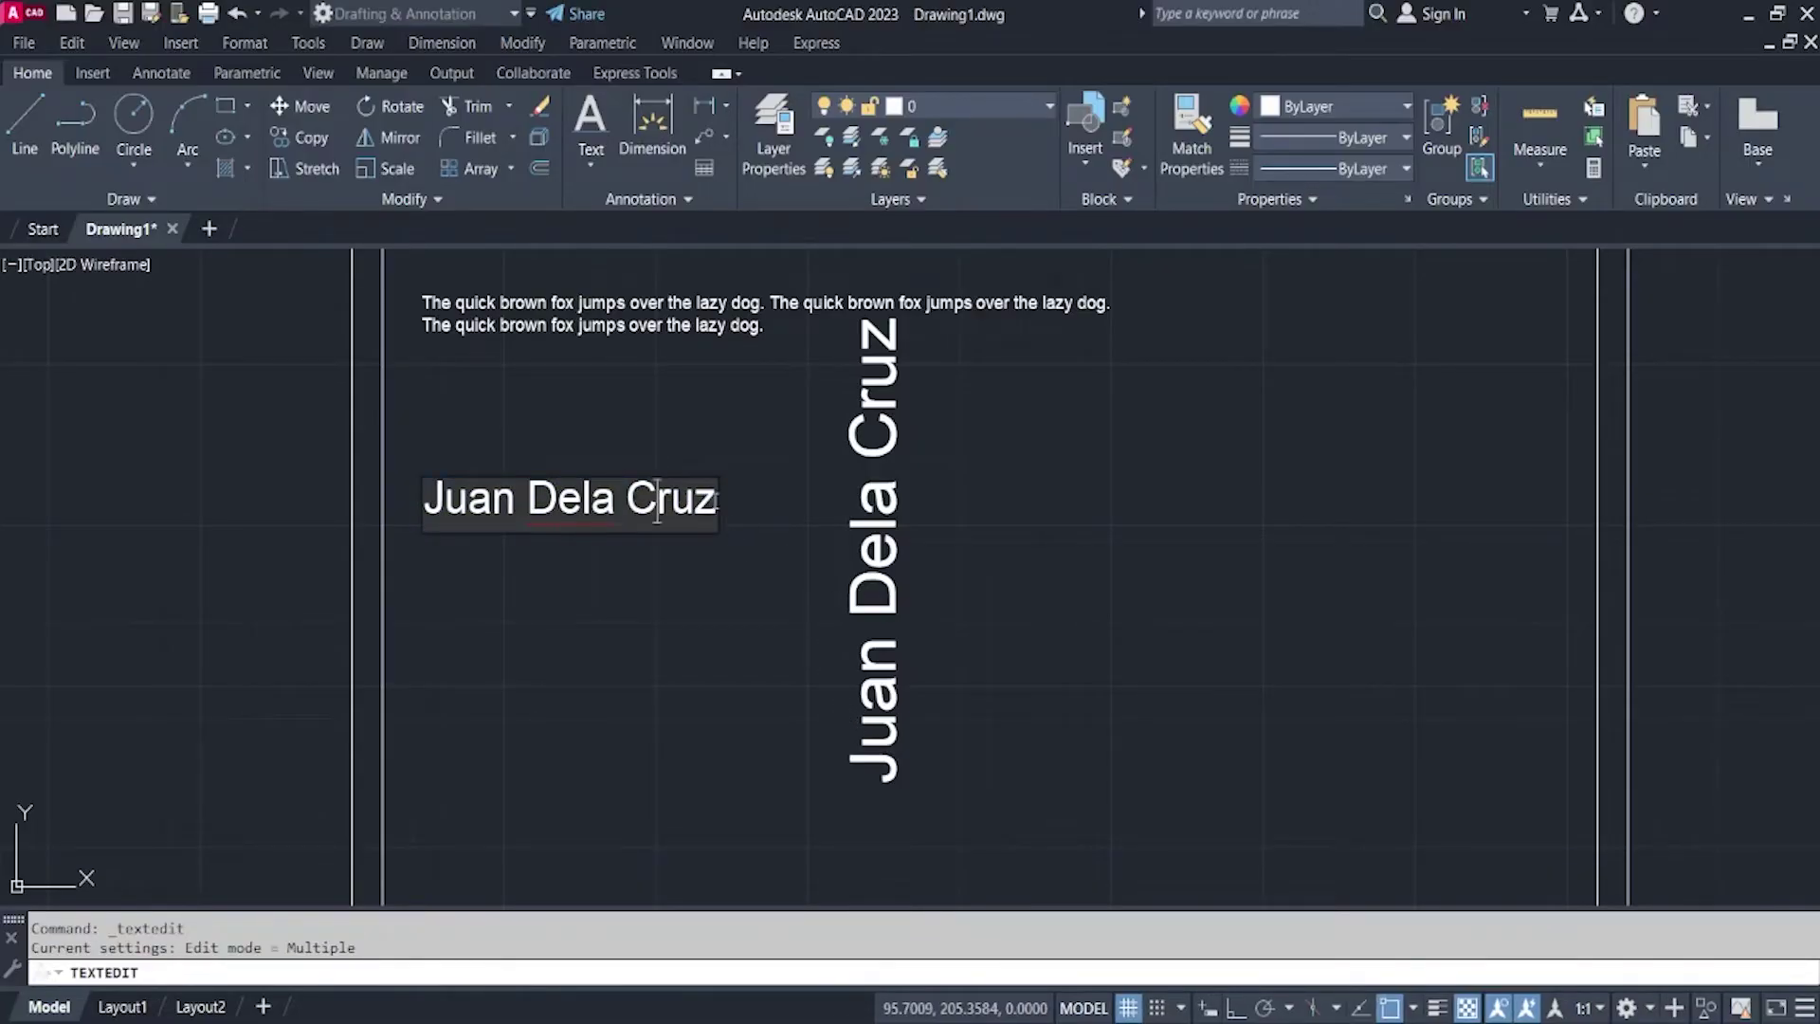
{"action": "key", "text": "BackSpace"}
{"action": "key", "text": "BackSpace"}
{"action": "key", "text": "BackSpace"}
{"action": "key", "text": "BackSpace"}
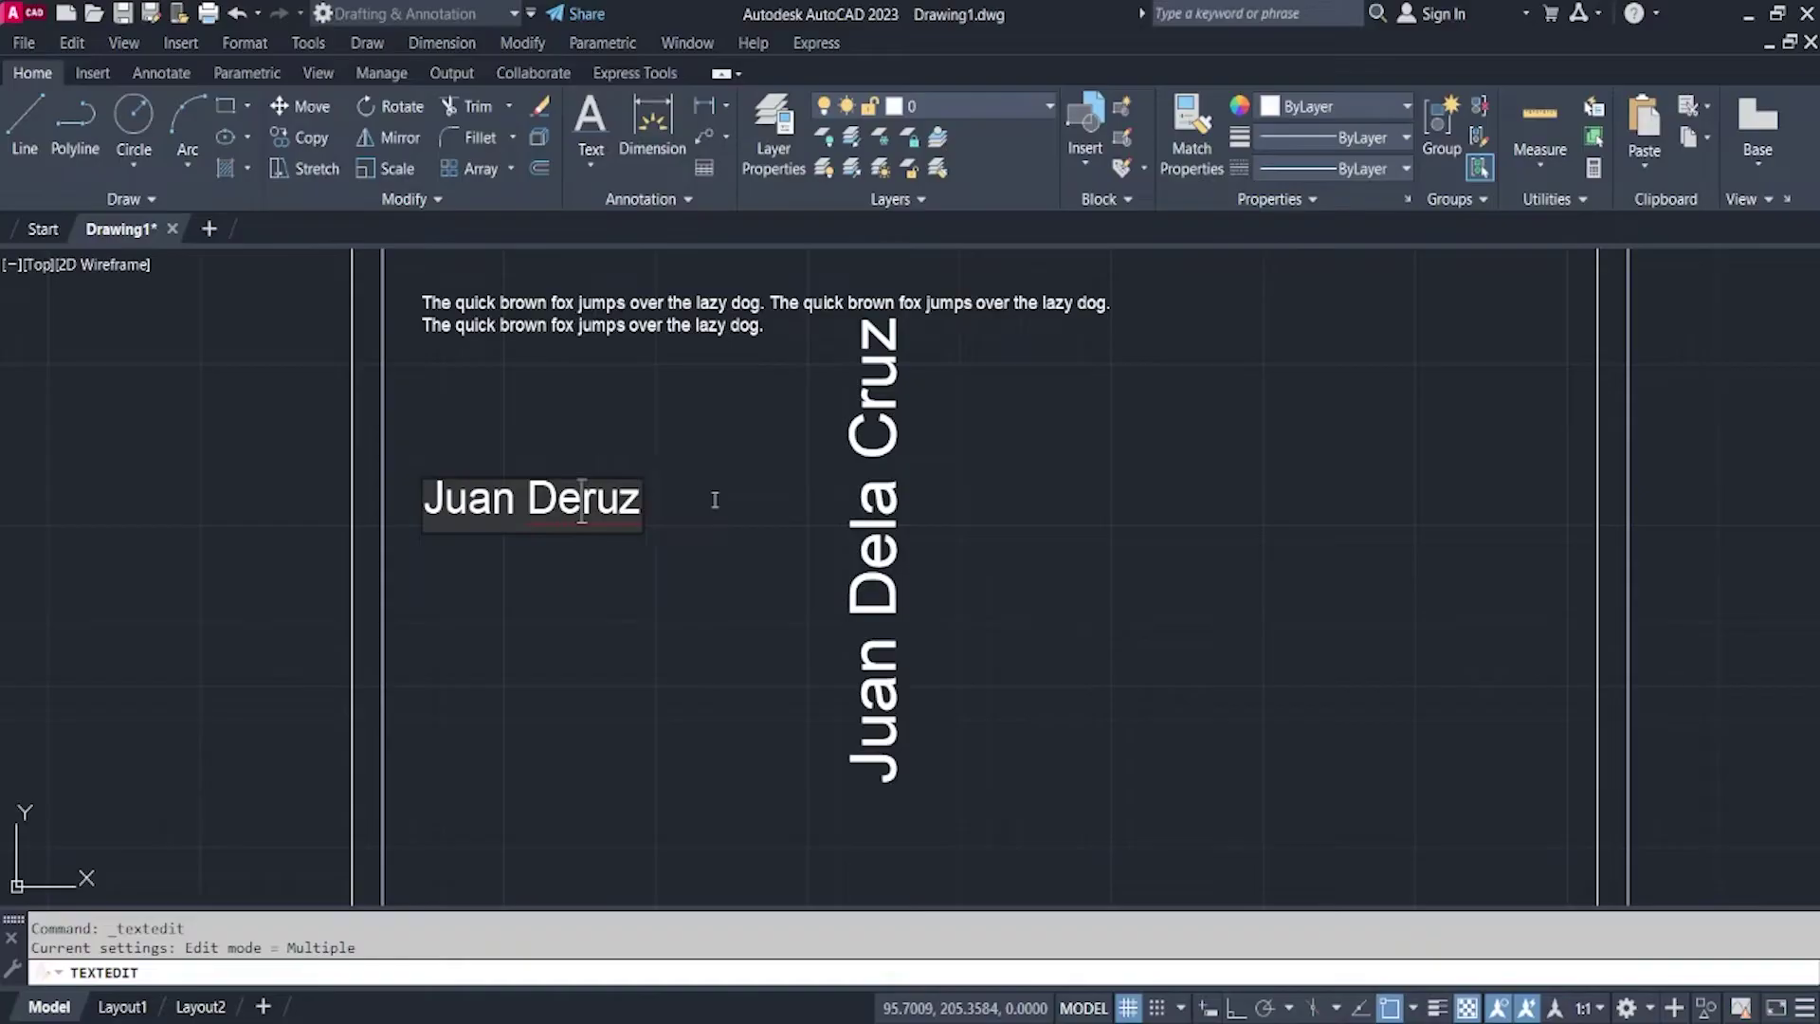
{"action": "type", "text": "la "}
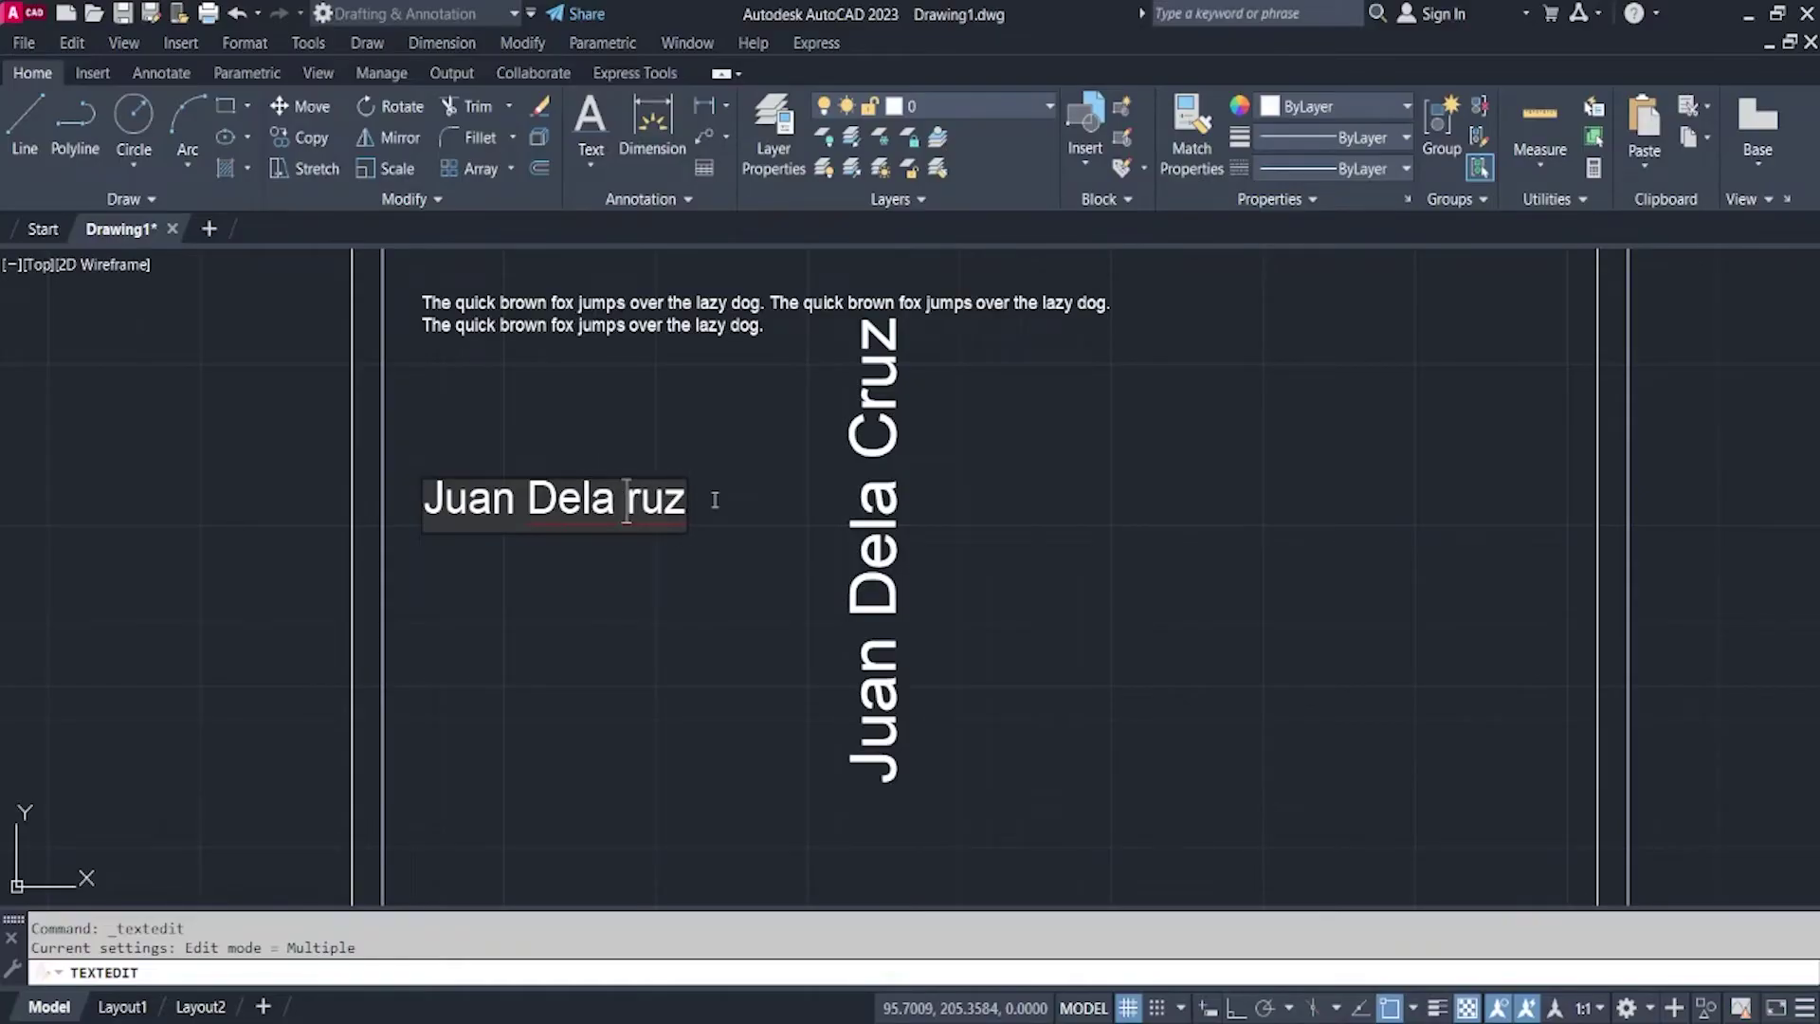
{"action": "type", "text": "C"}
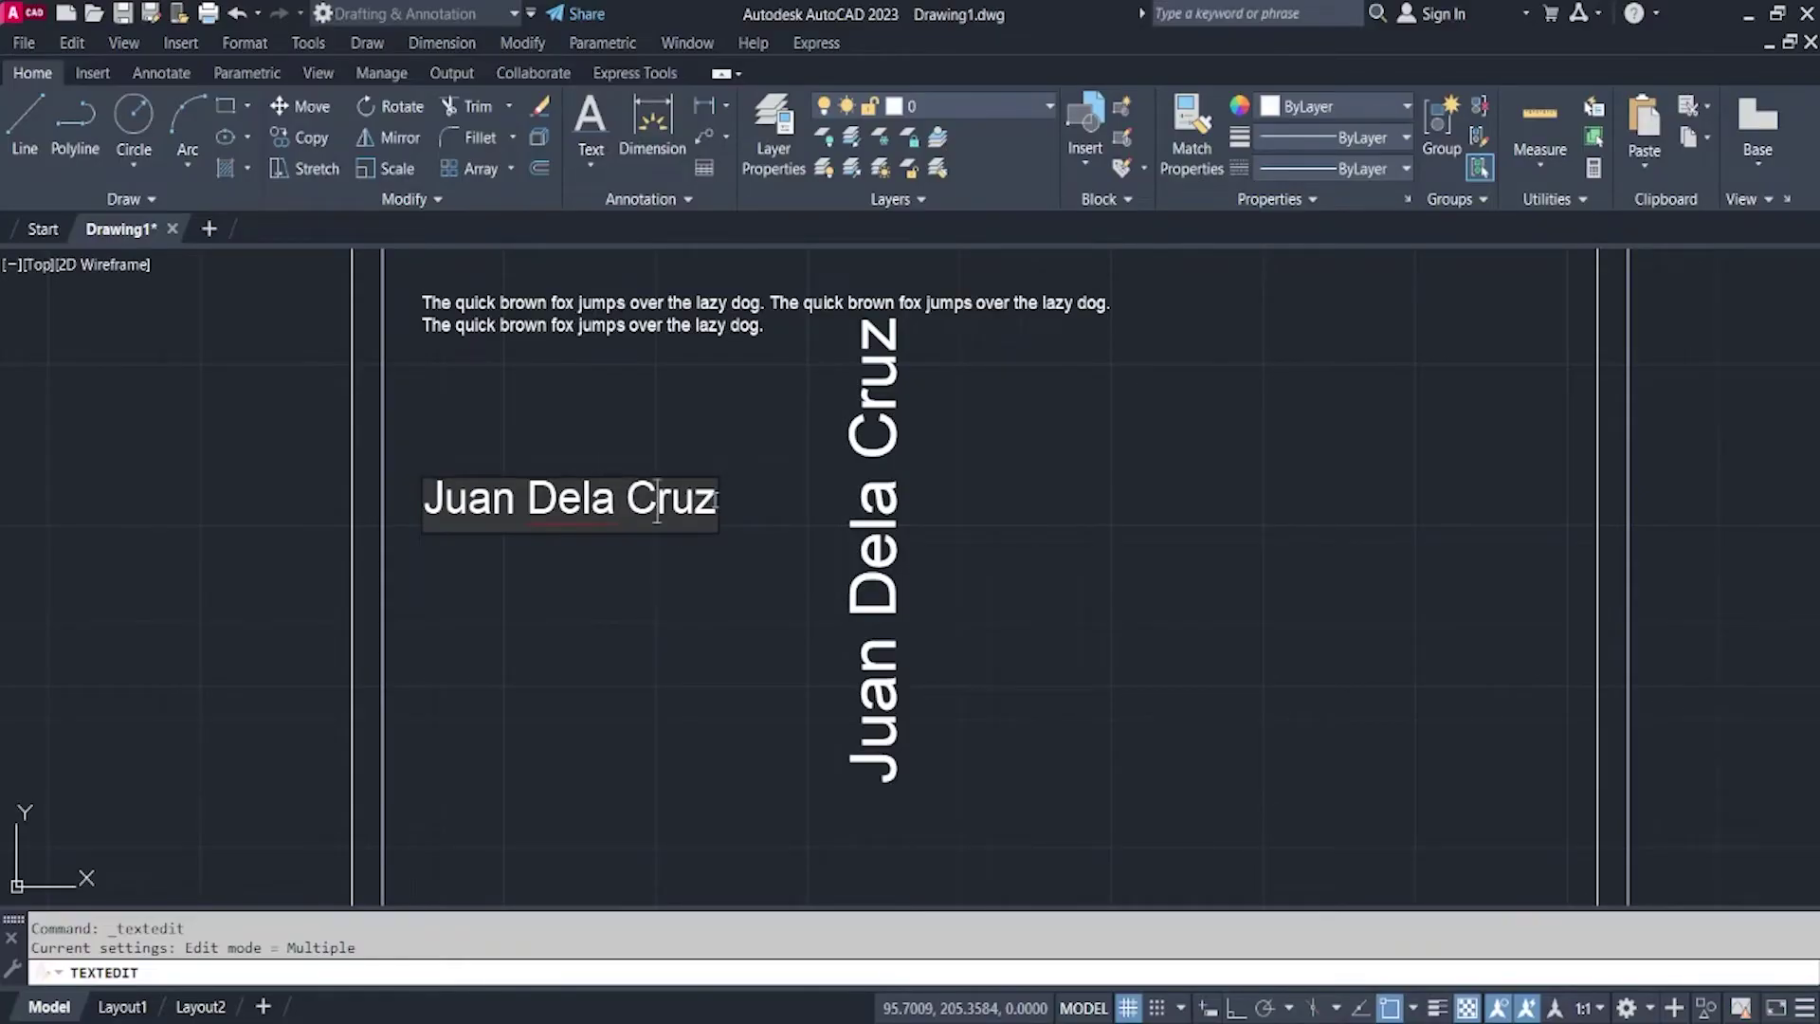
{"action": "left_click", "coordinate": [723, 571]}
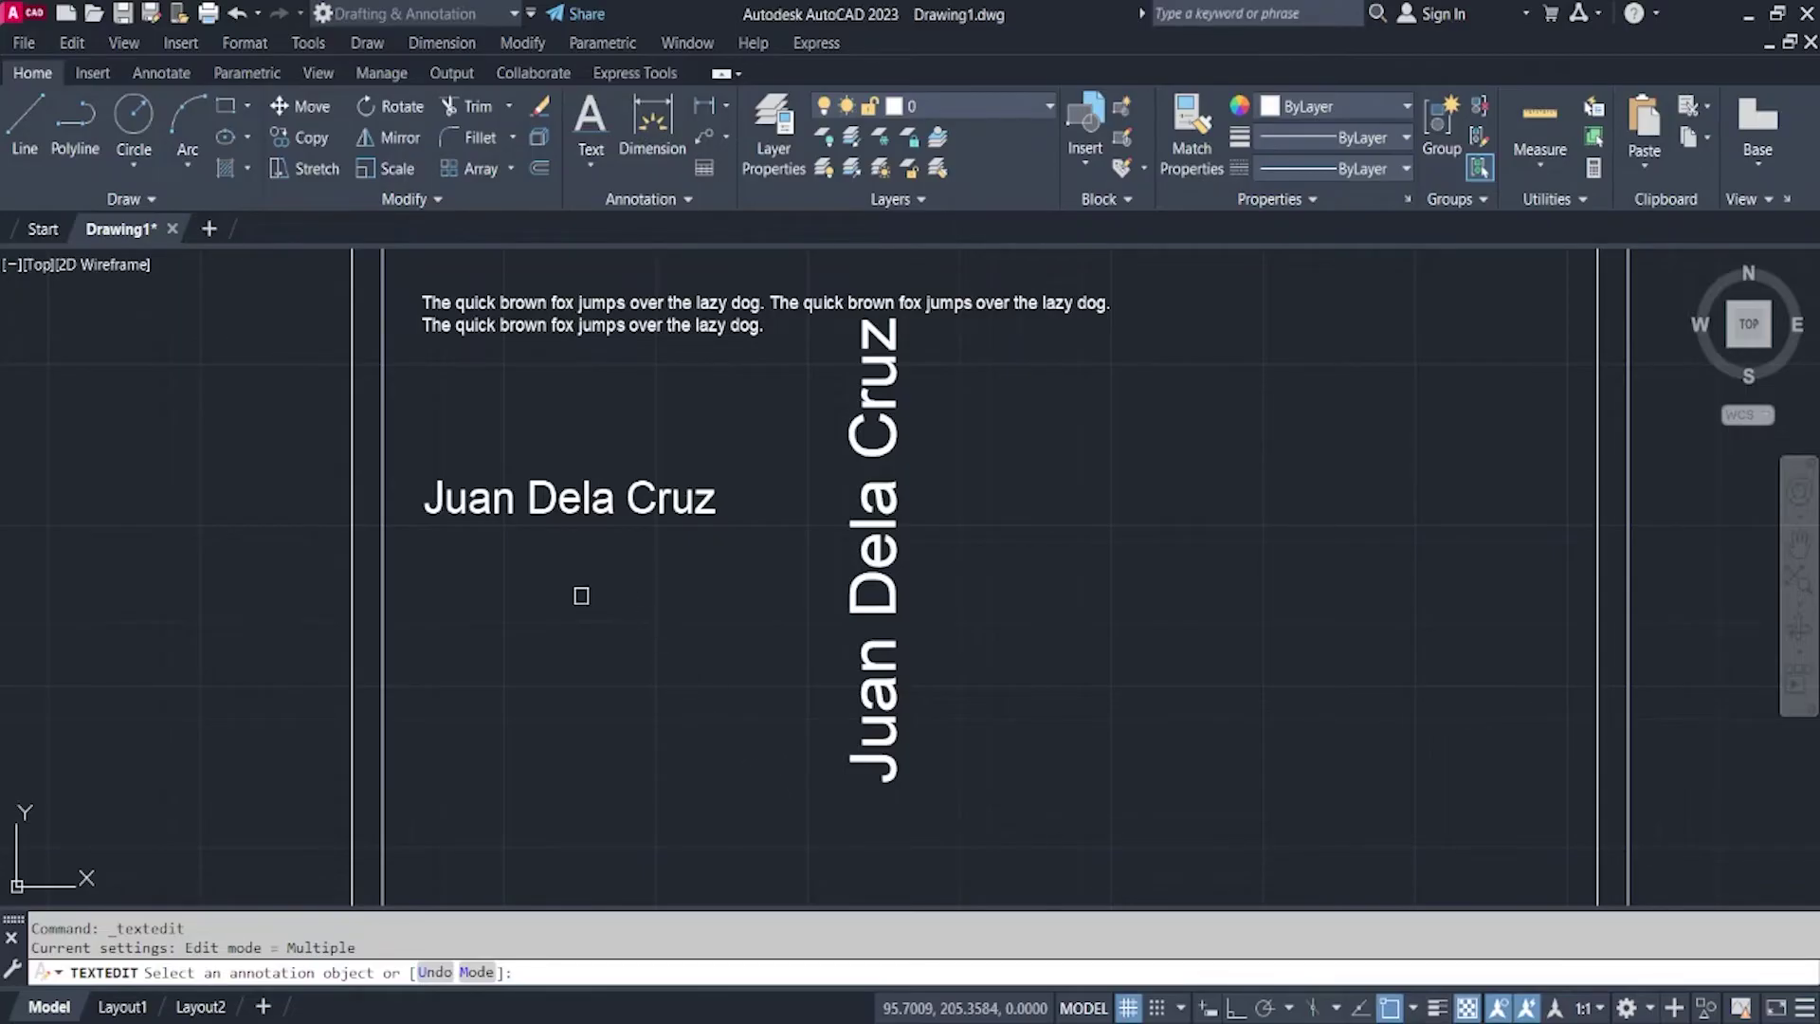
Move the vertical name text from its insertion point to a spot lower and left
{"action": "key", "text": "Escape"}
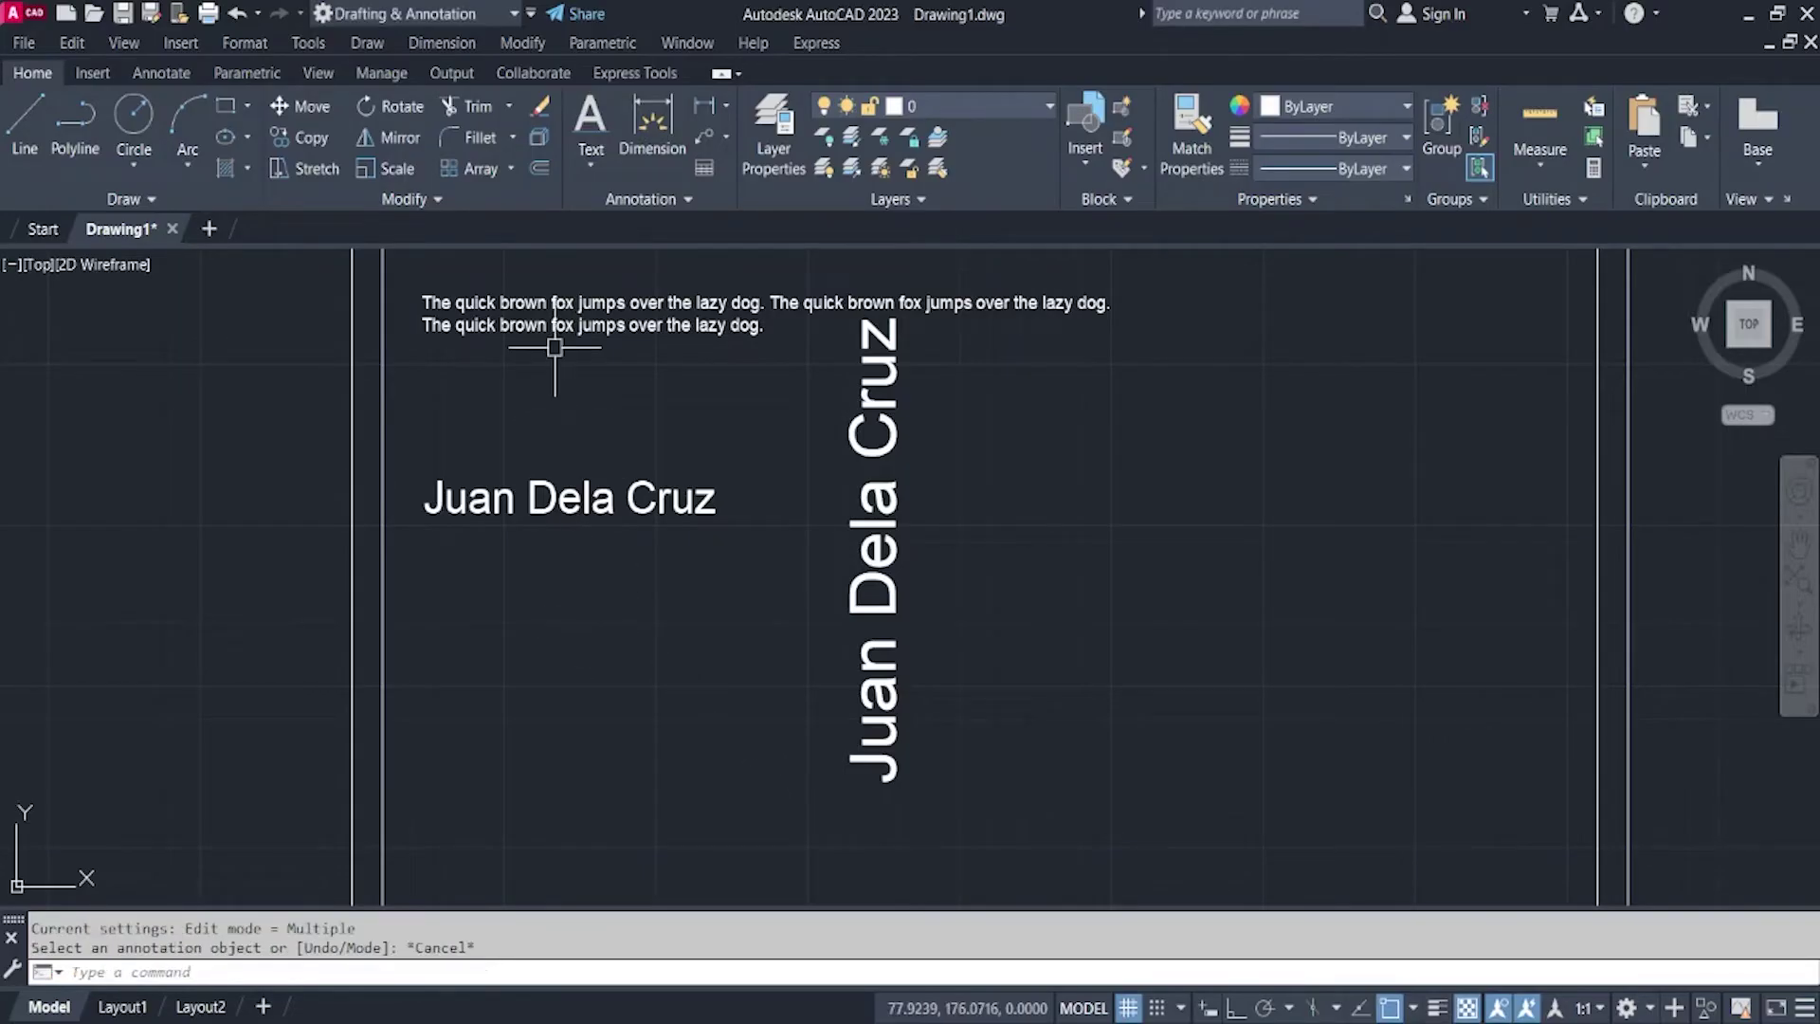
{"action": "left_click", "coordinate": [880, 606]}
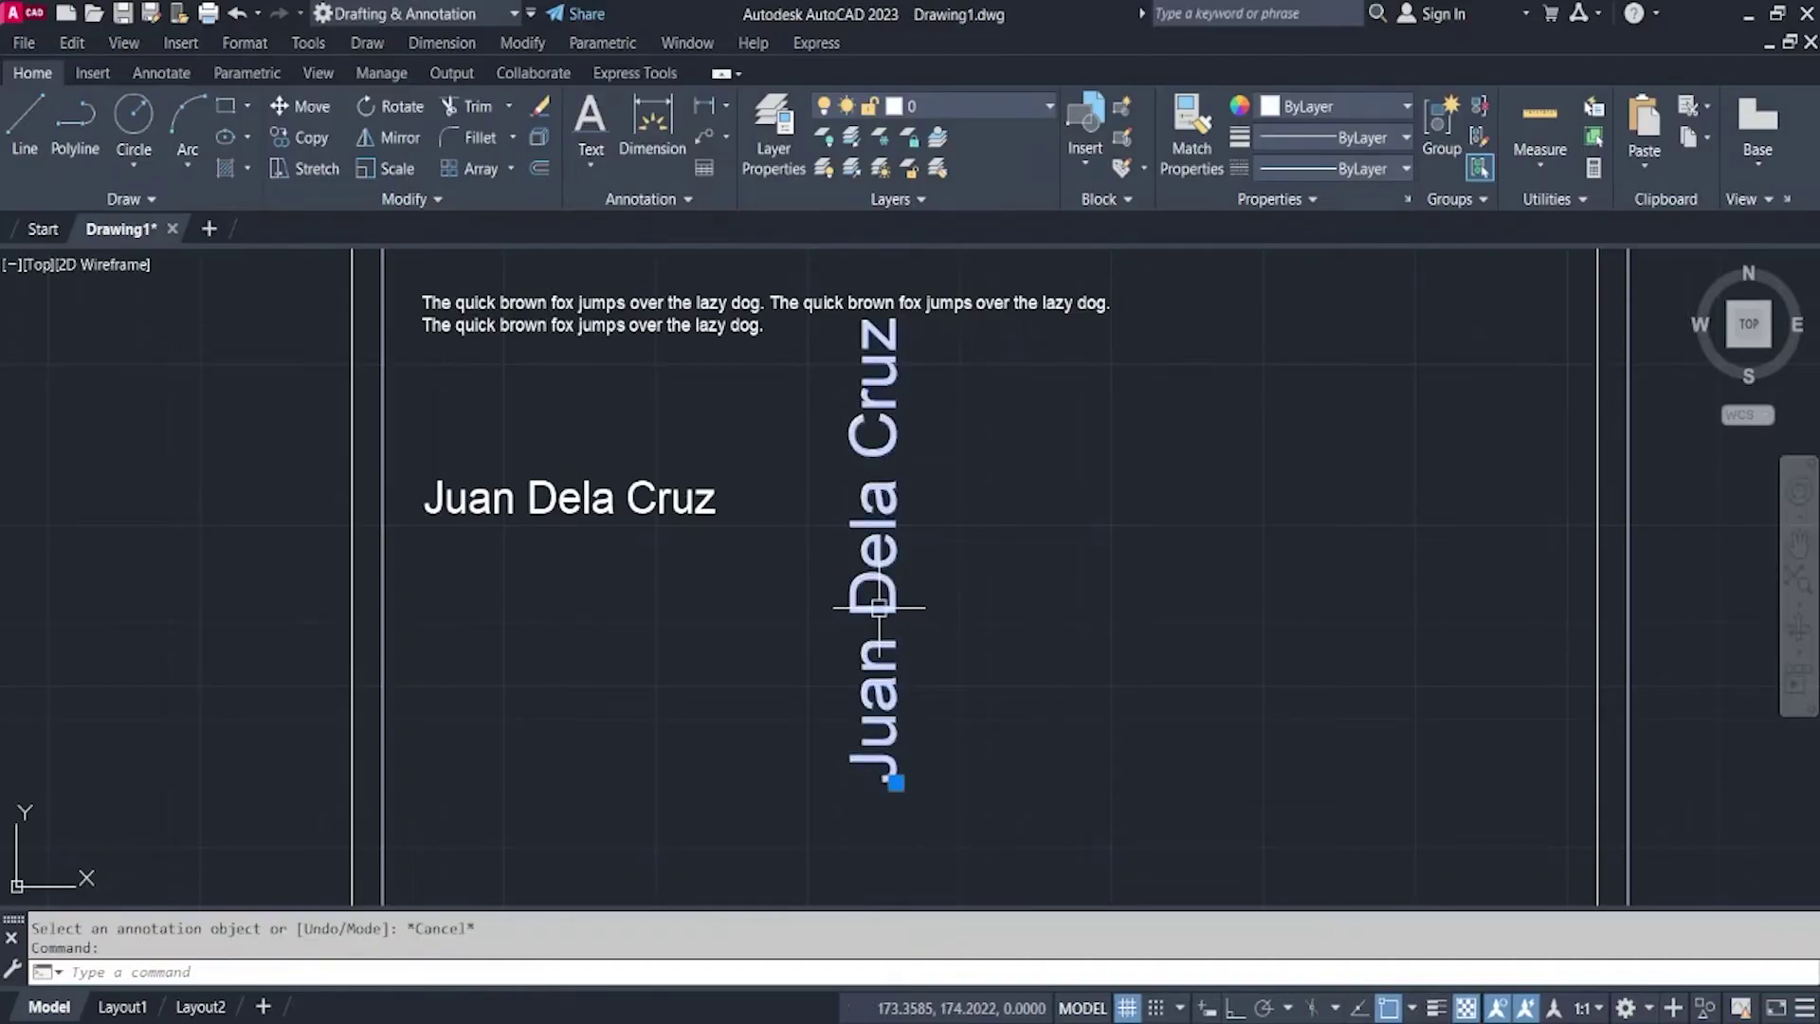
{"action": "left_click", "coordinate": [288, 110]}
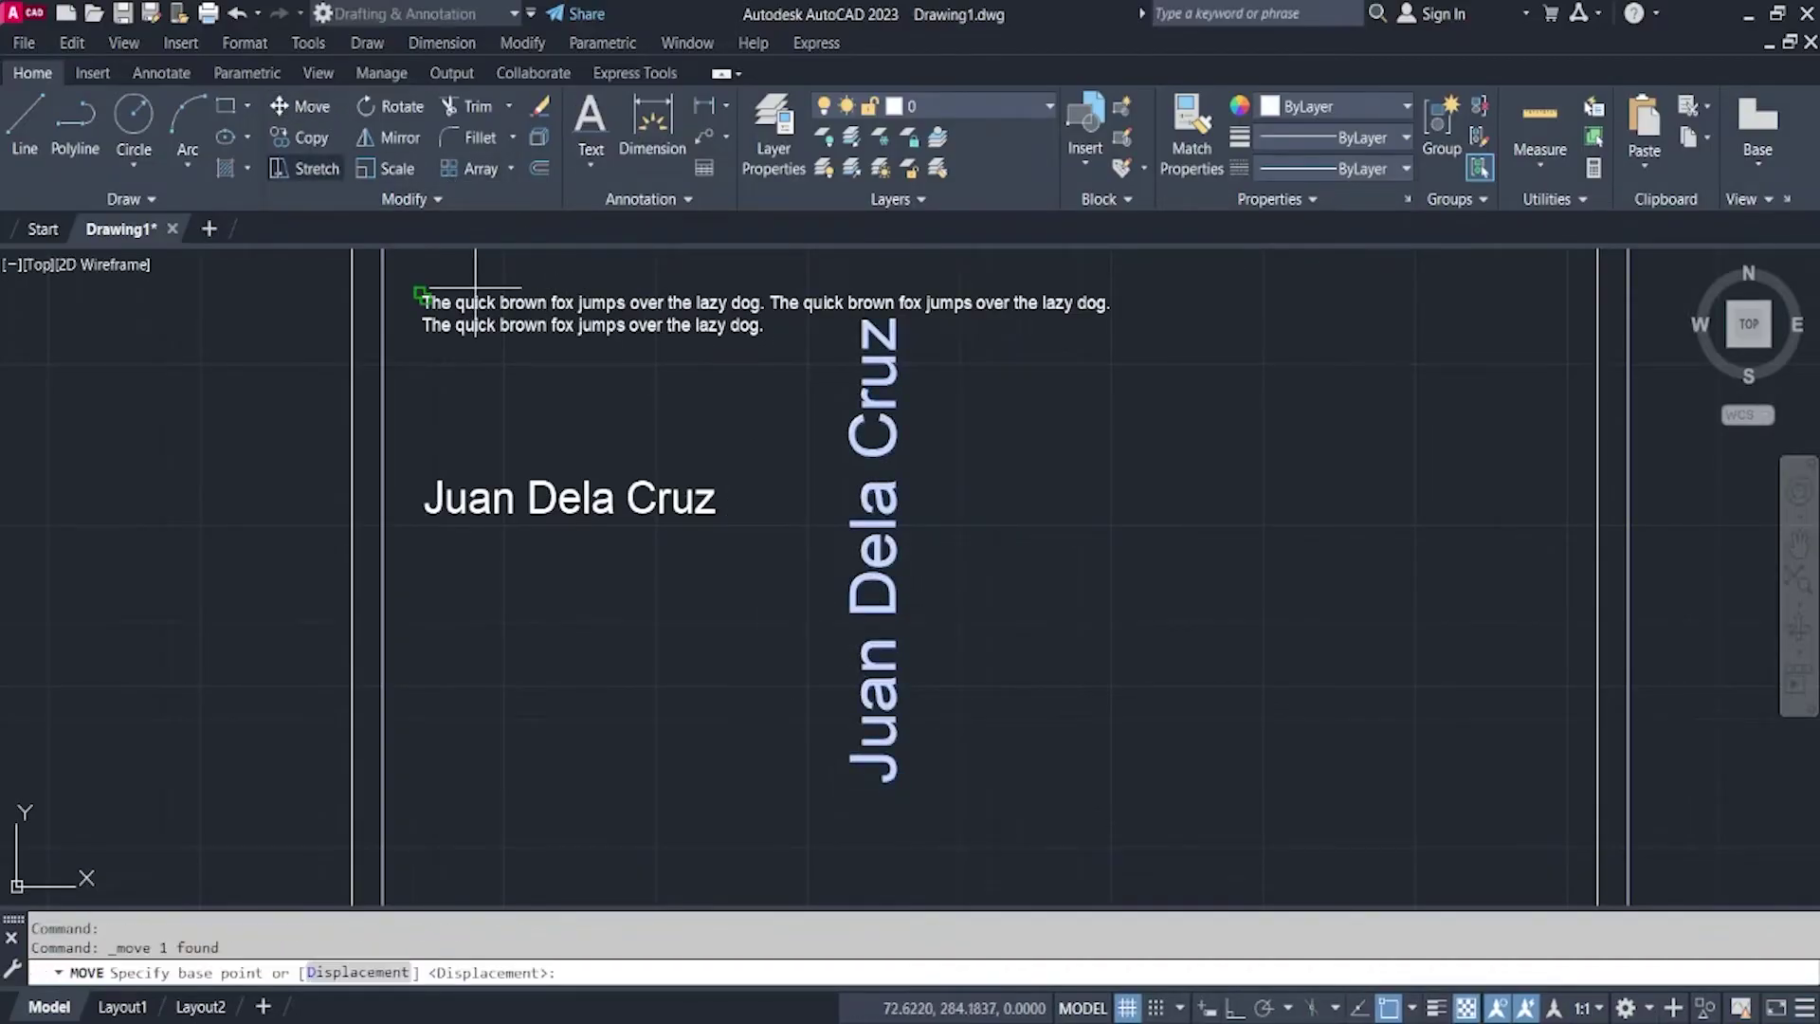
{"action": "left_click", "coordinate": [896, 783]}
{"action": "left_click", "coordinate": [846, 857]}
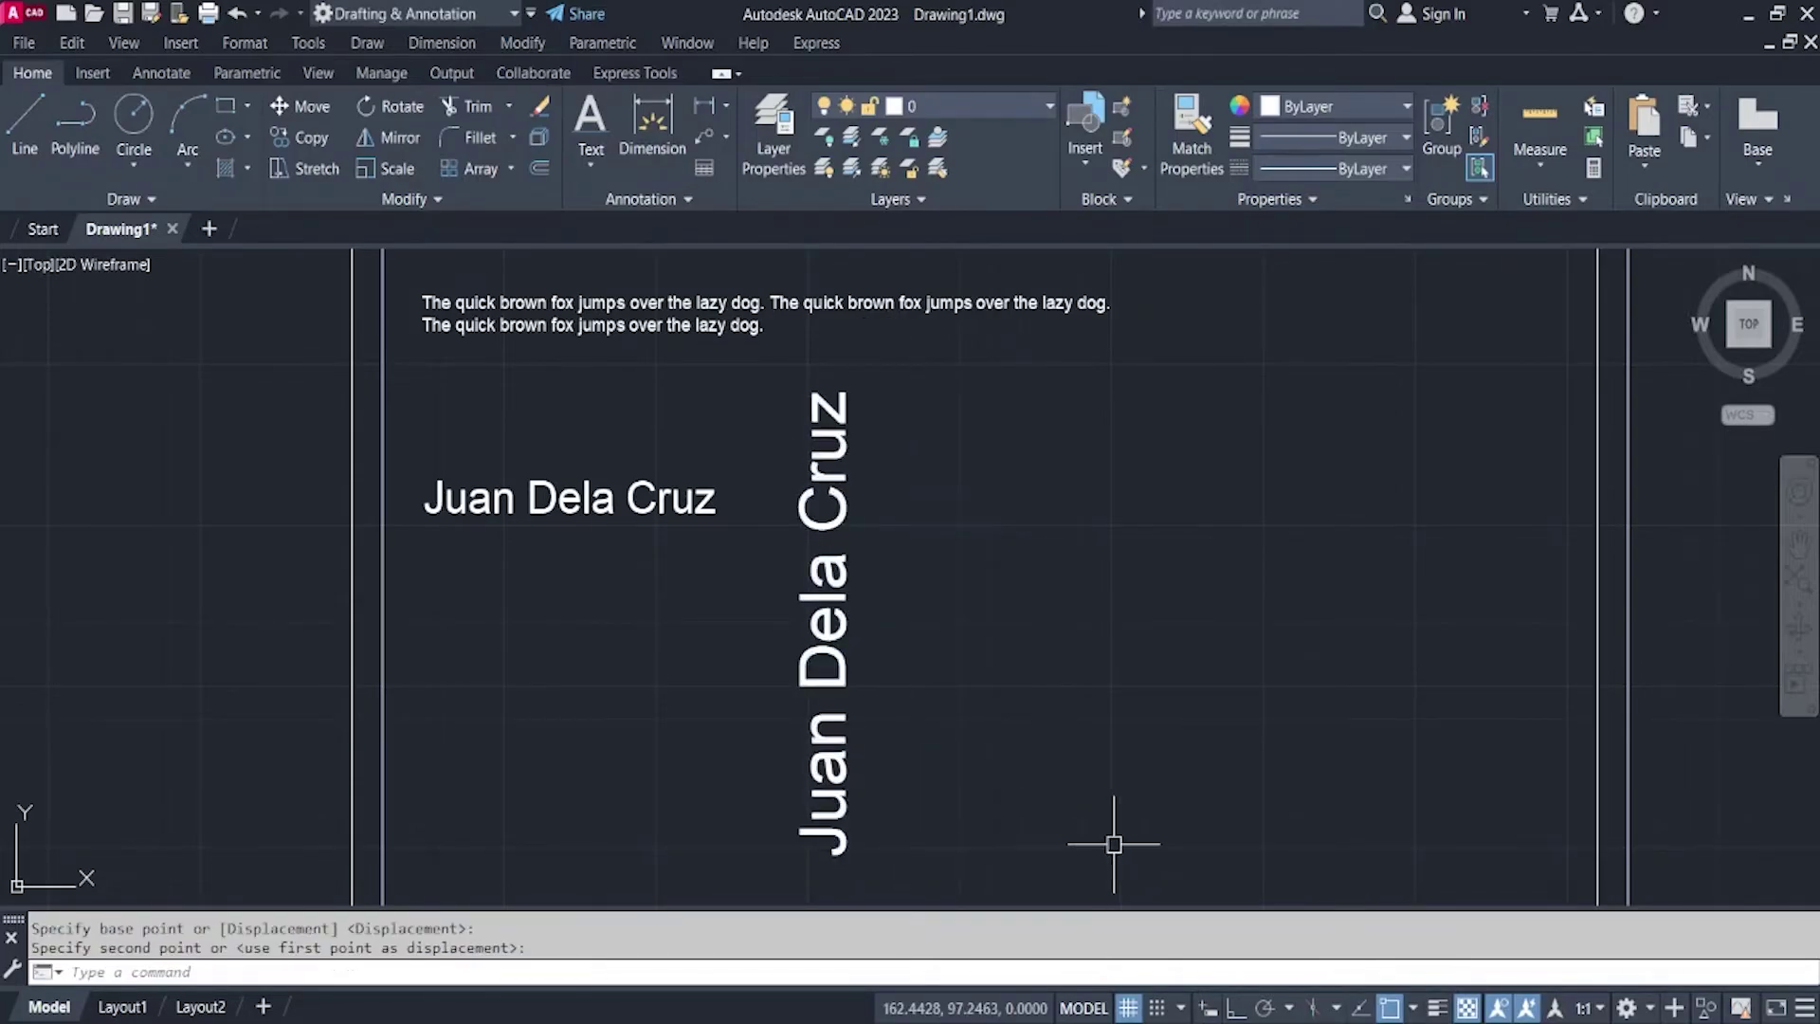
{"action": "key", "text": "Escape"}
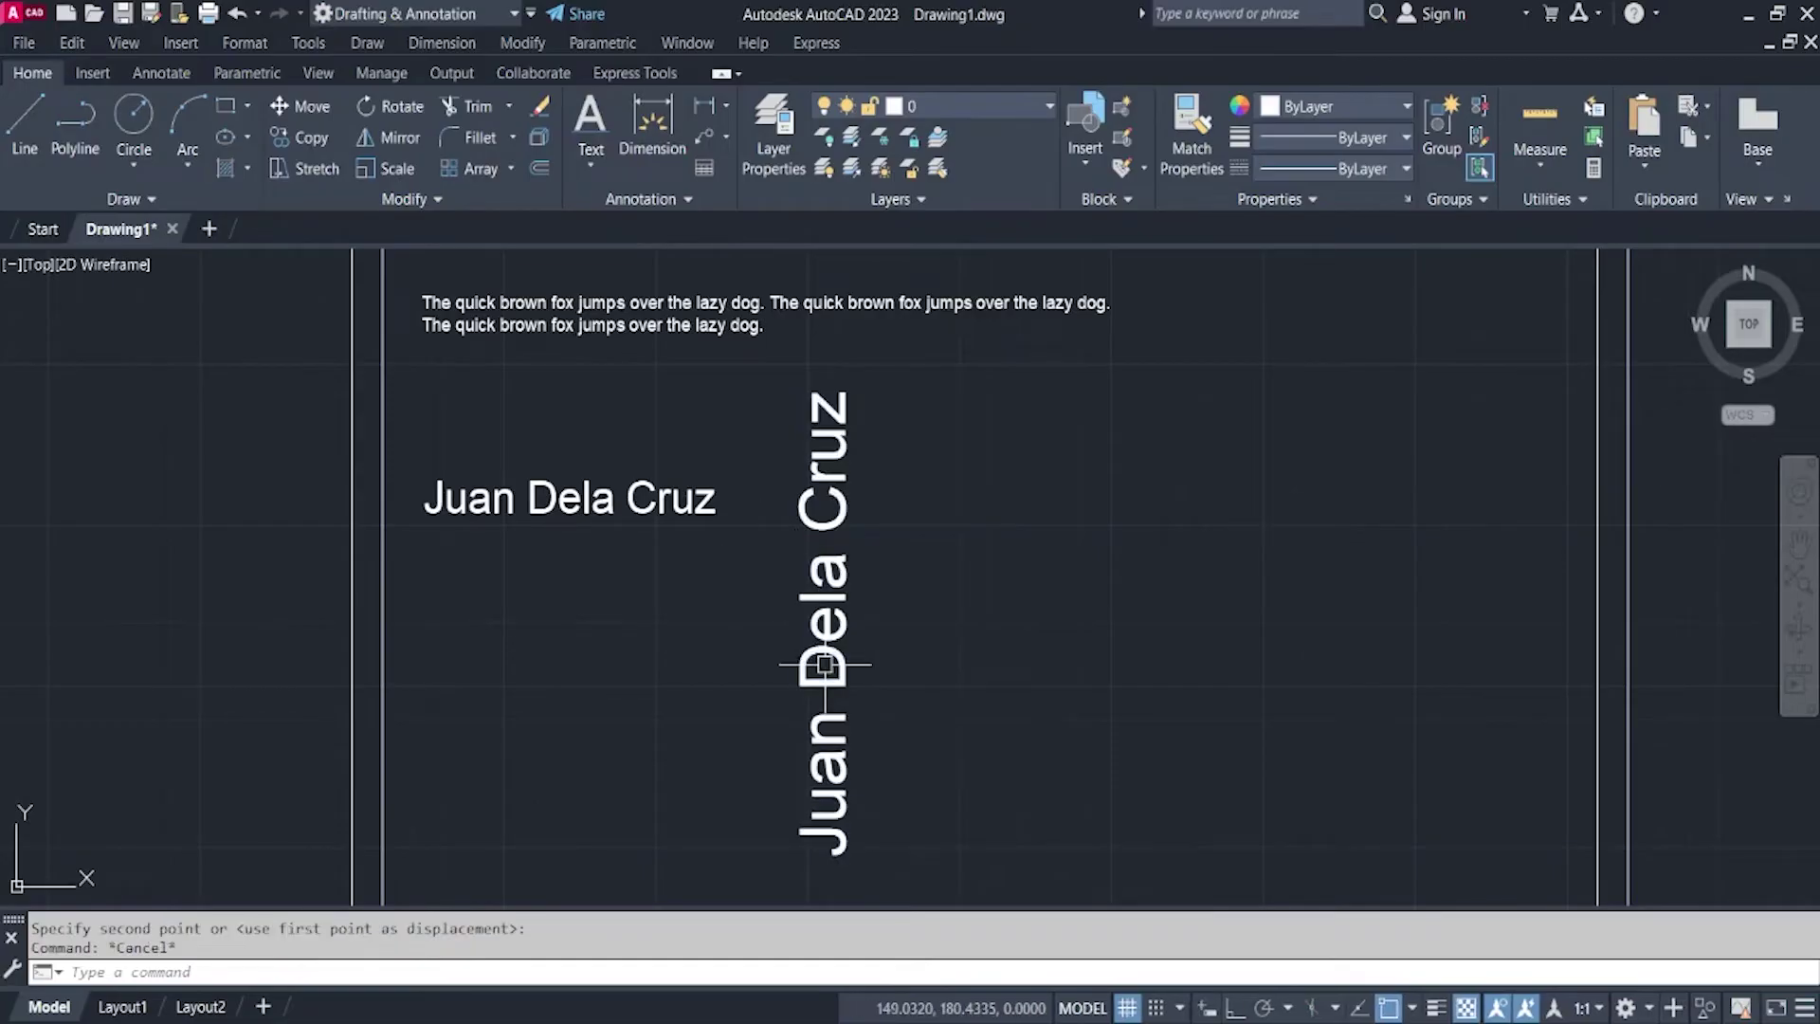
Shift the vertical name text slightly right of the horizontal name using its grip
{"action": "left_click", "coordinate": [804, 773]}
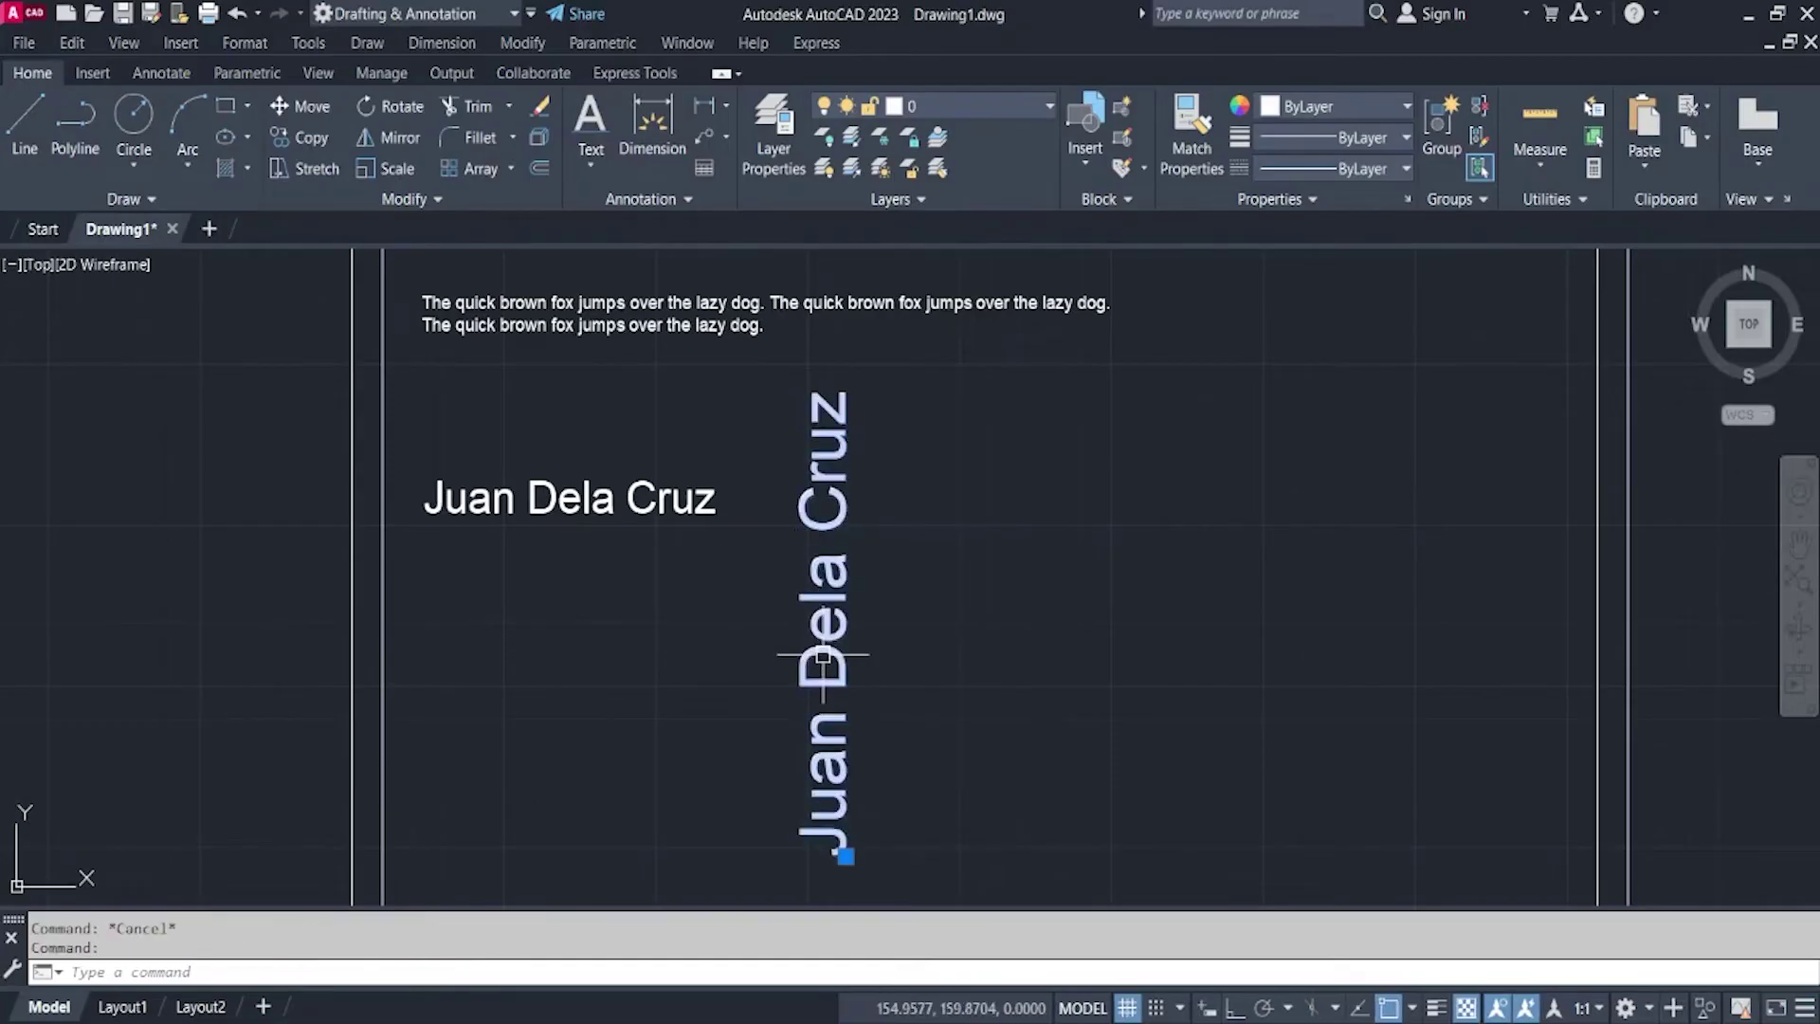
{"action": "left_click", "coordinate": [846, 856]}
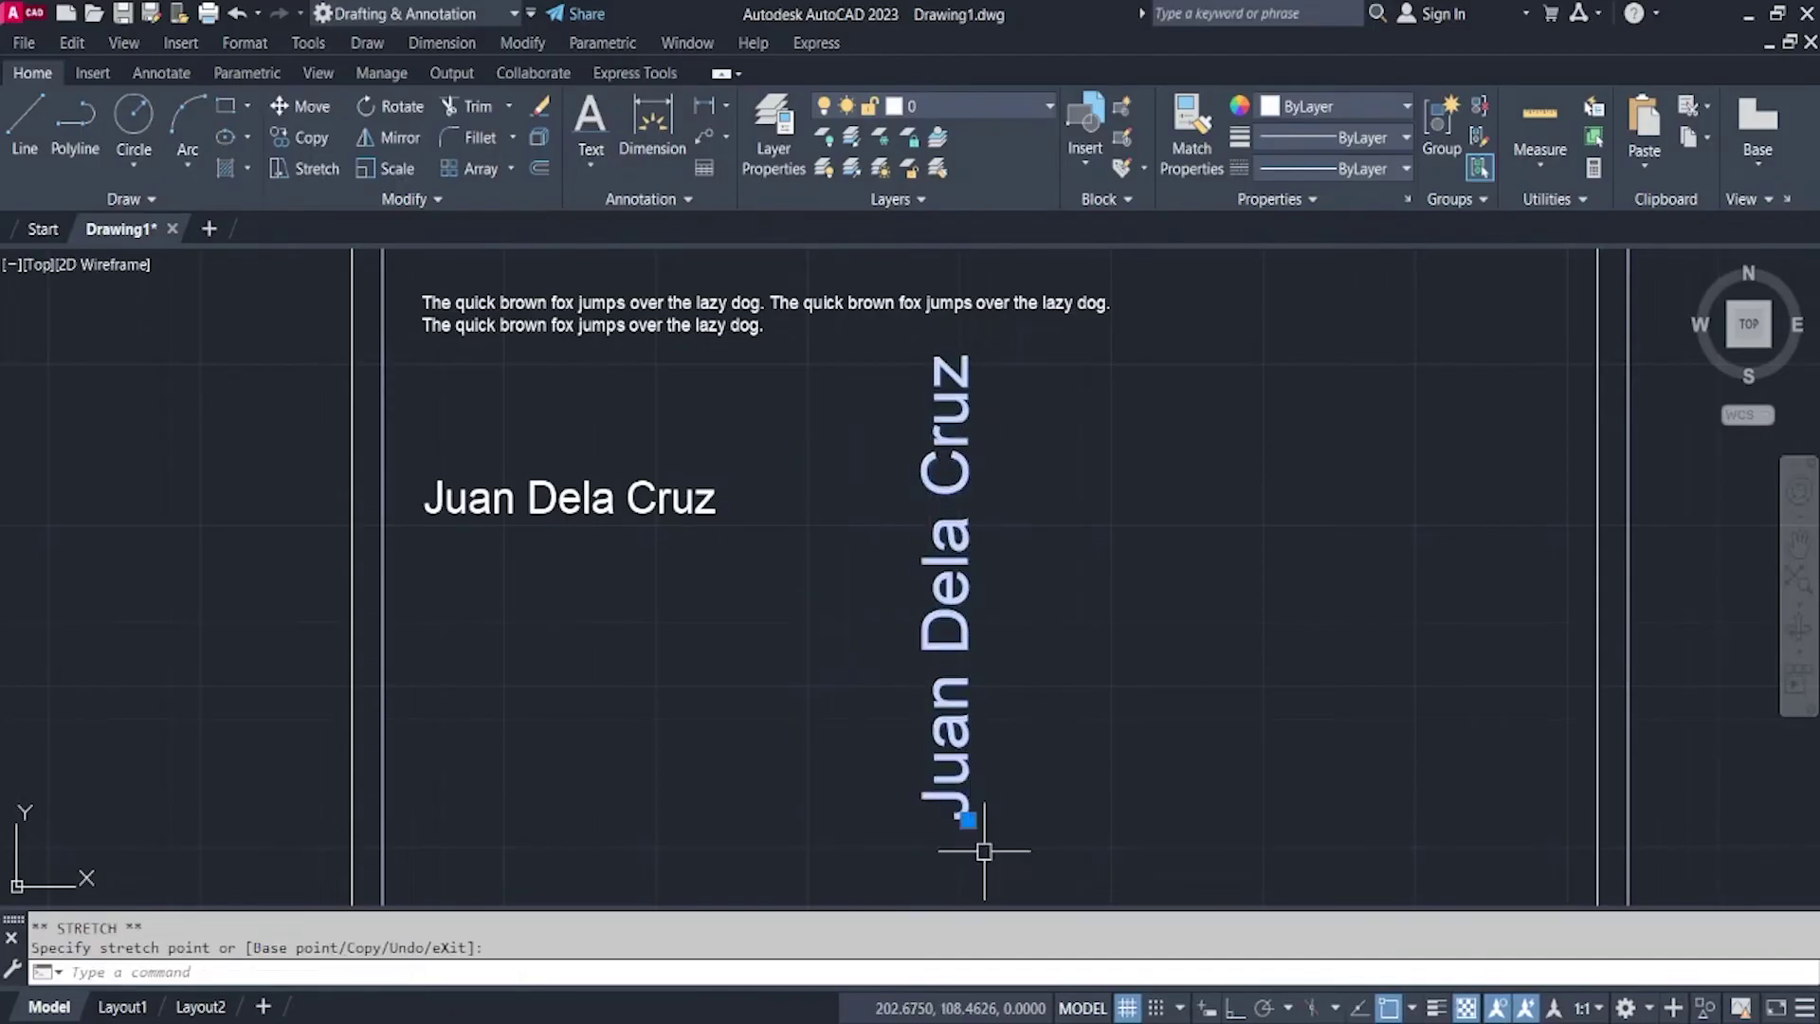
{"action": "key", "text": "Escape"}
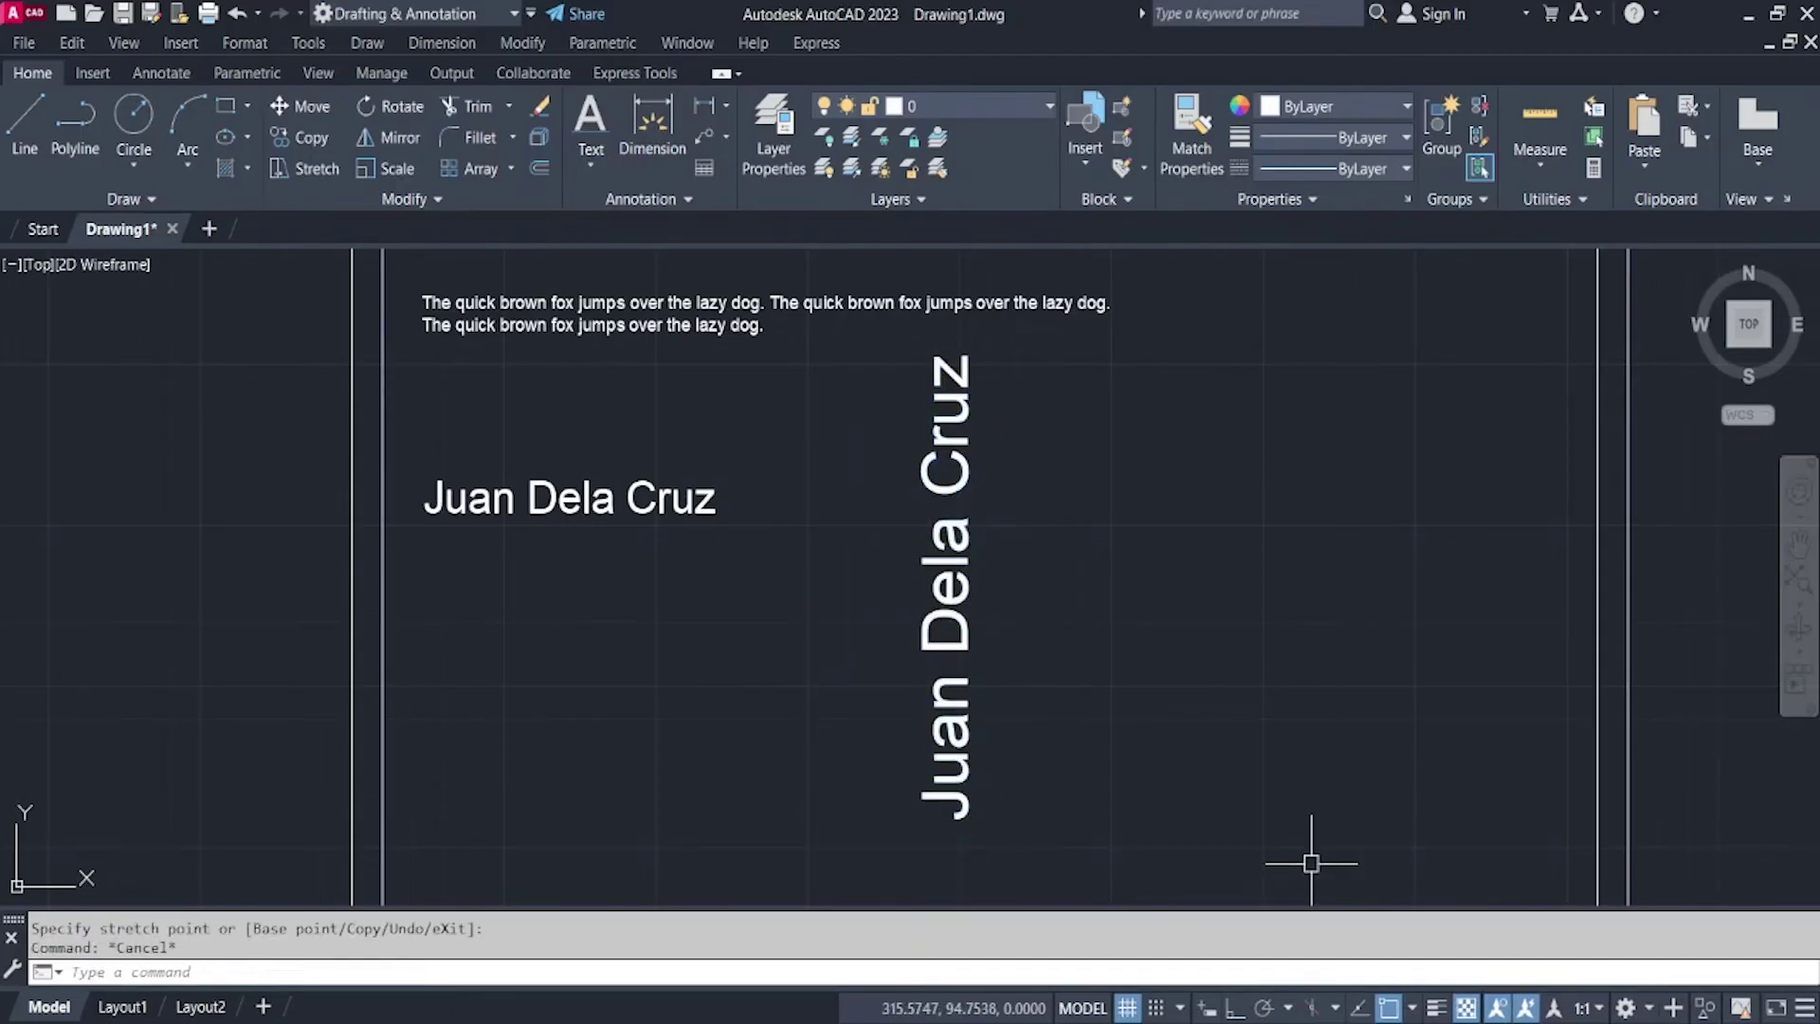